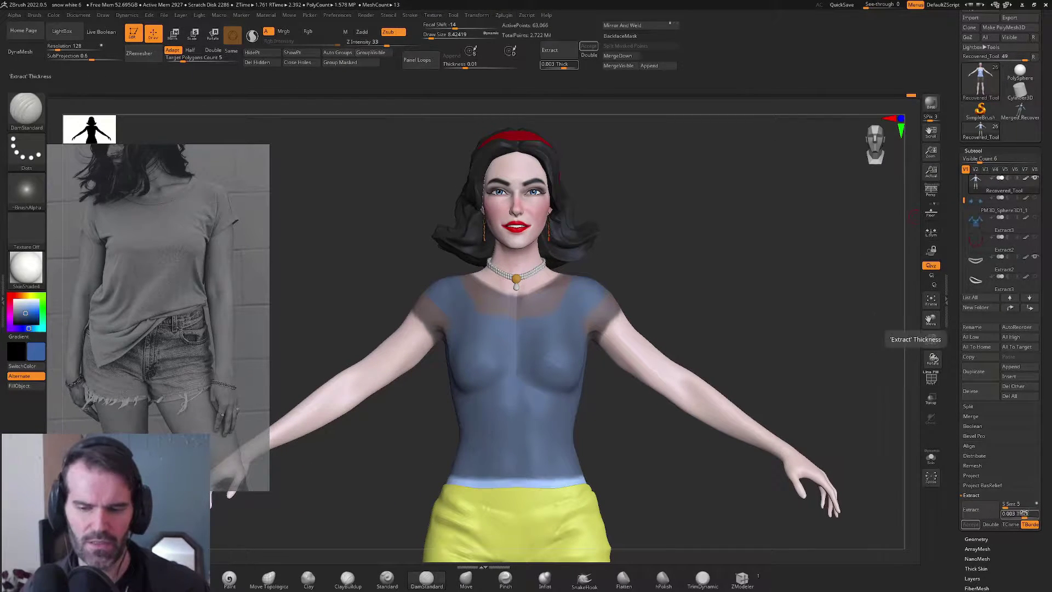
Step: Extract the masked top area from the body with a thickness of 0.003 and accept it as a separate, unmasked subtool
key(Return)
click(971, 509)
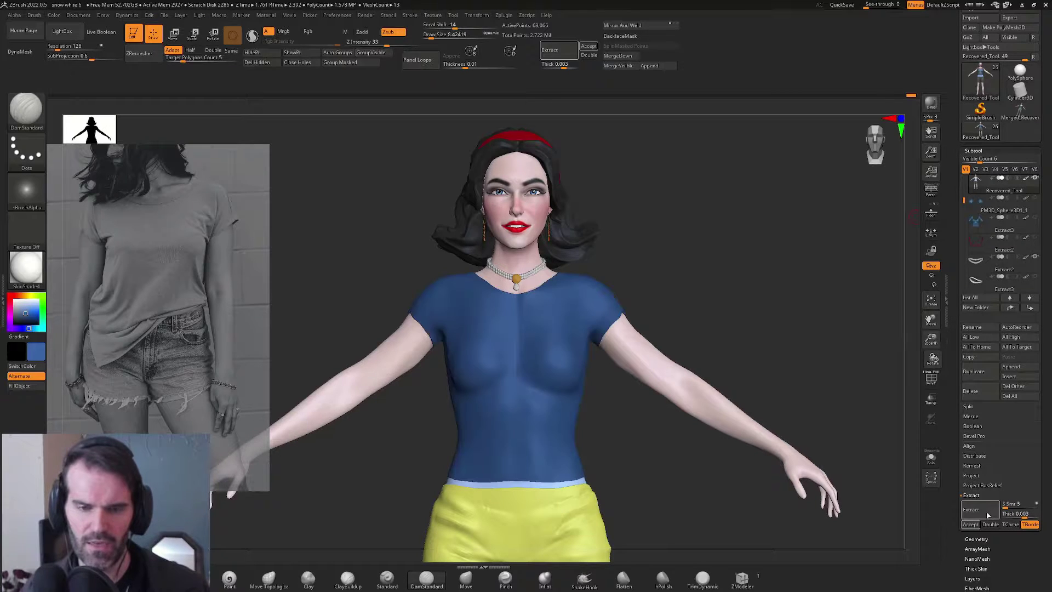
right_drag(568, 296, 720, 518)
click(975, 503)
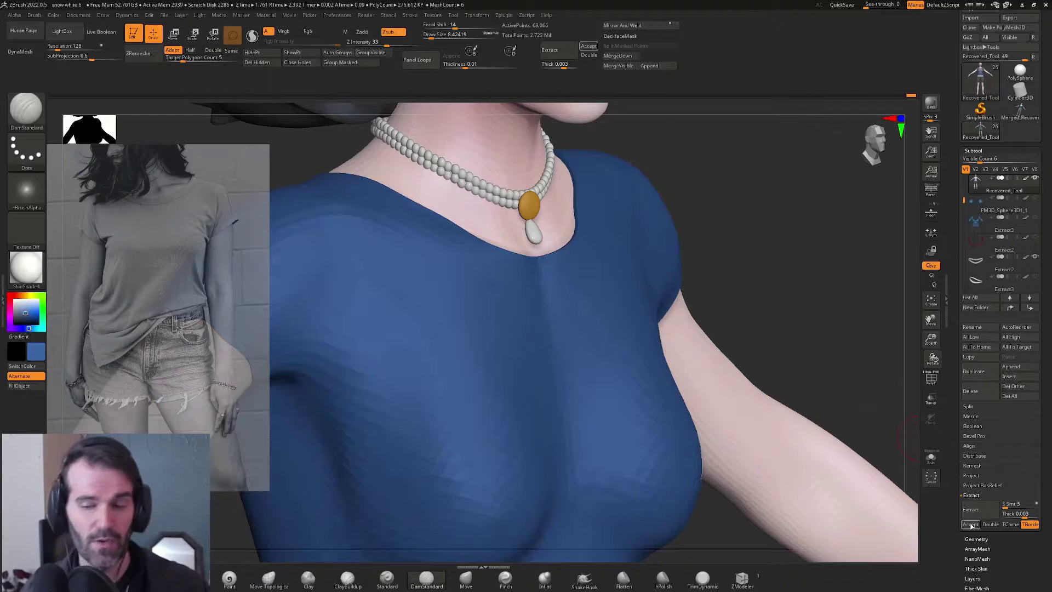
click(971, 525)
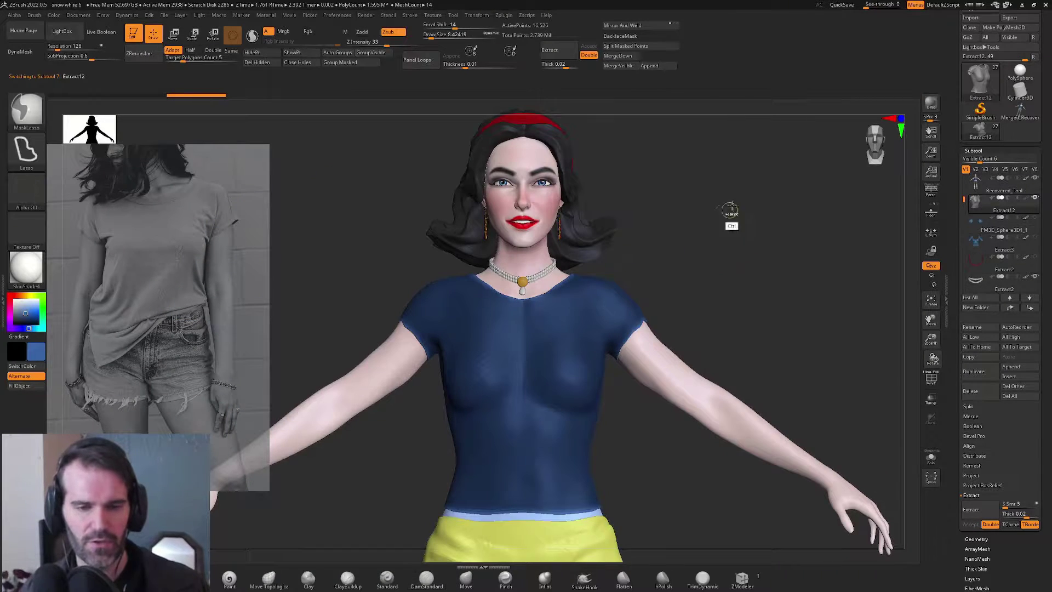
mouse_move(731, 207)
ctrl+mouse_down()
mouse_move(747, 277)
mouse_move(704, 238)
ctrl+mouse_up()
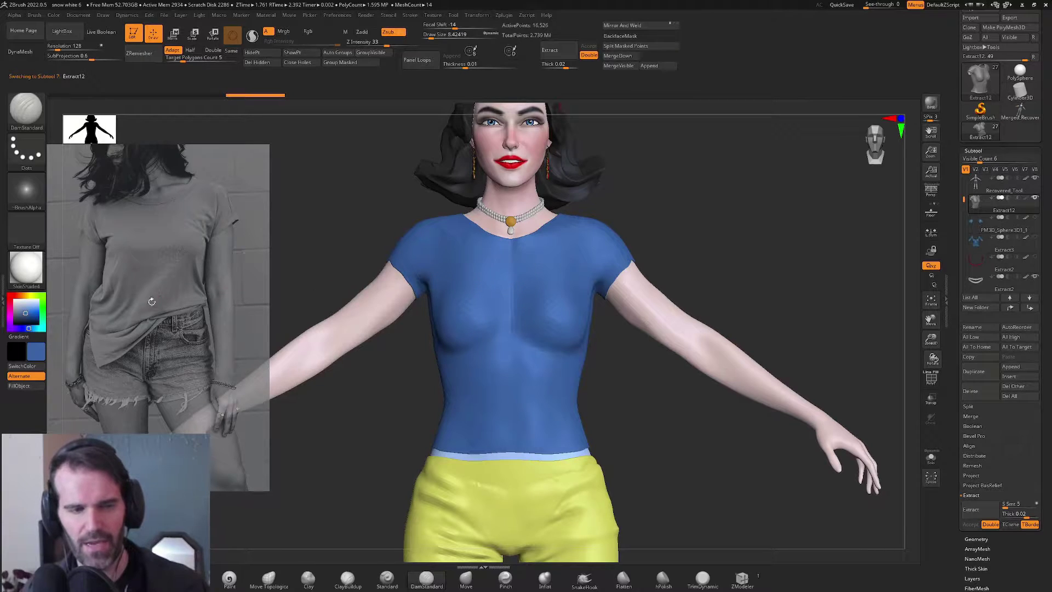
Step: Select the Standard brush for sculpting folds on the extracted shirt
key(b)
key(s)
key(t)
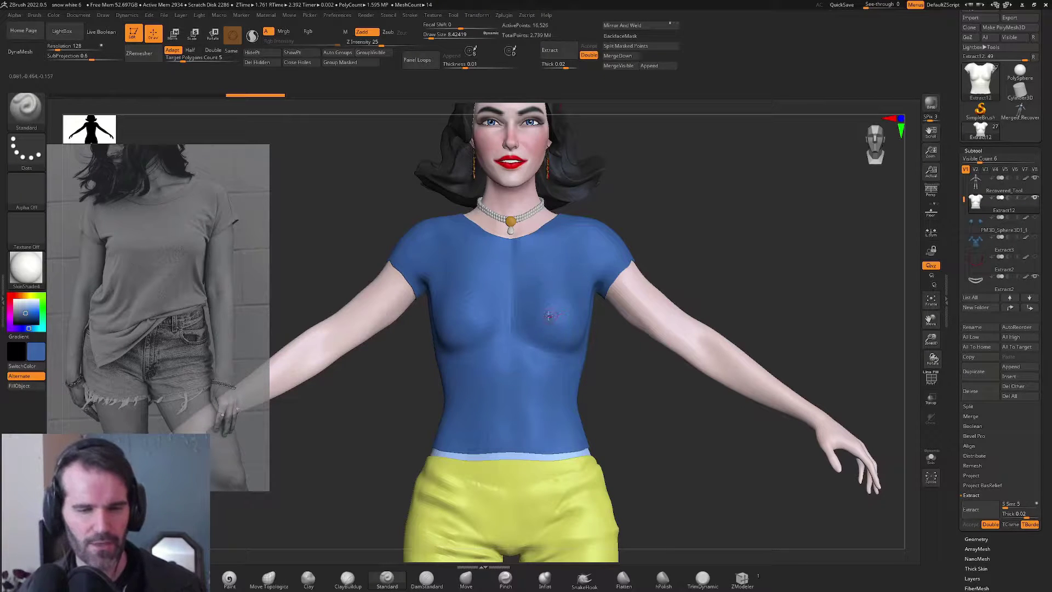
Step: Try a Standard brush stroke from the center of the shirt across the area below the bust, and undo it
alt+drag(615, 356, 657, 397)
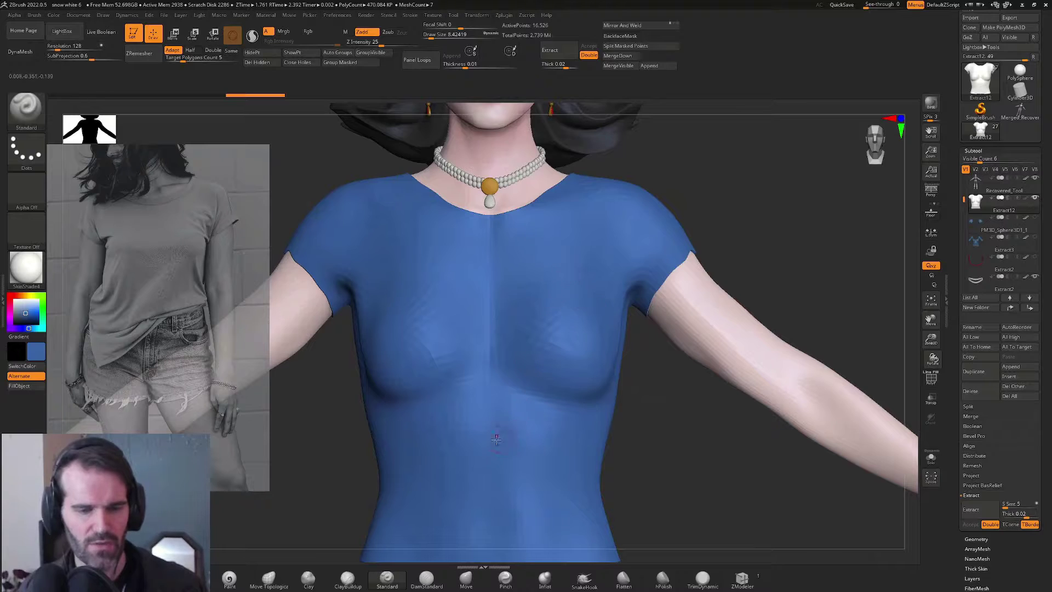
mouse_move(496, 439)
mouse_down()
mouse_move(580, 411)
mouse_move(575, 423)
mouse_up()
key(ctrl+z)
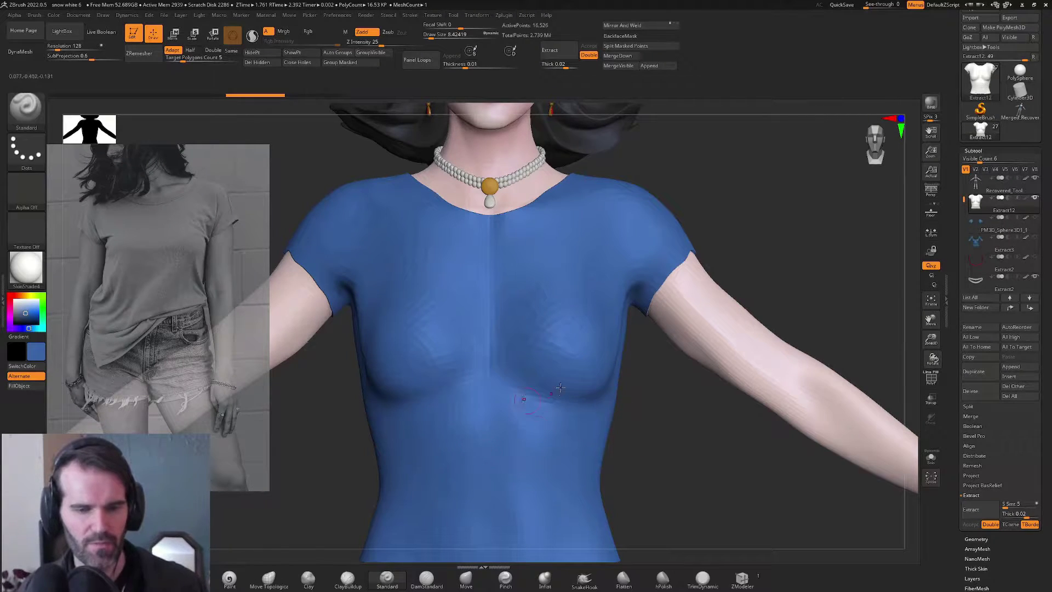
Step: Enlarge the Spotlight reference photo and reposition it to show the shirt's shoulder and armpit folds
alt+drag(668, 417, 697, 439)
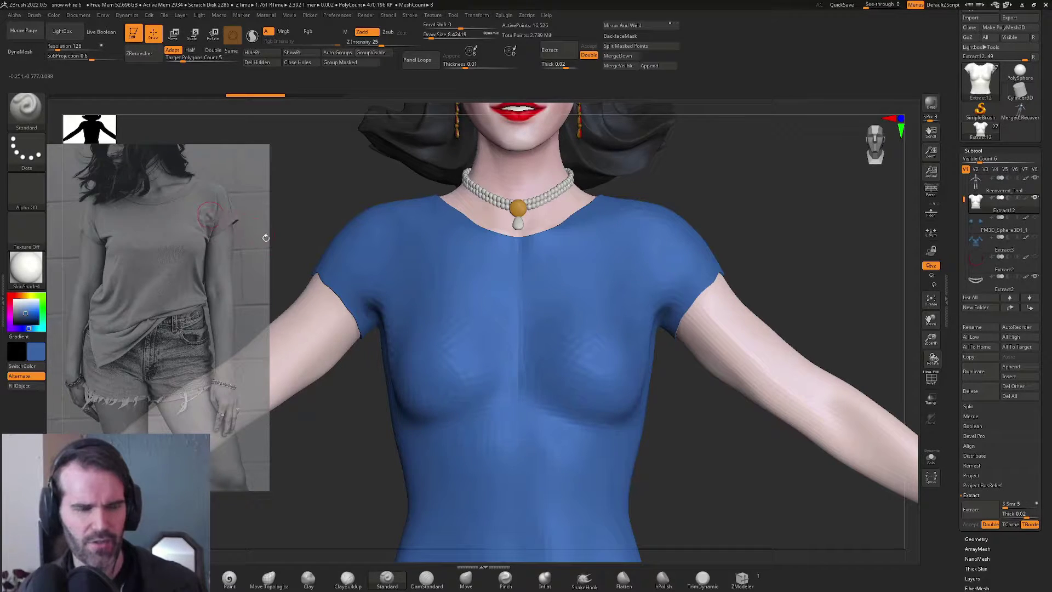
key(z)
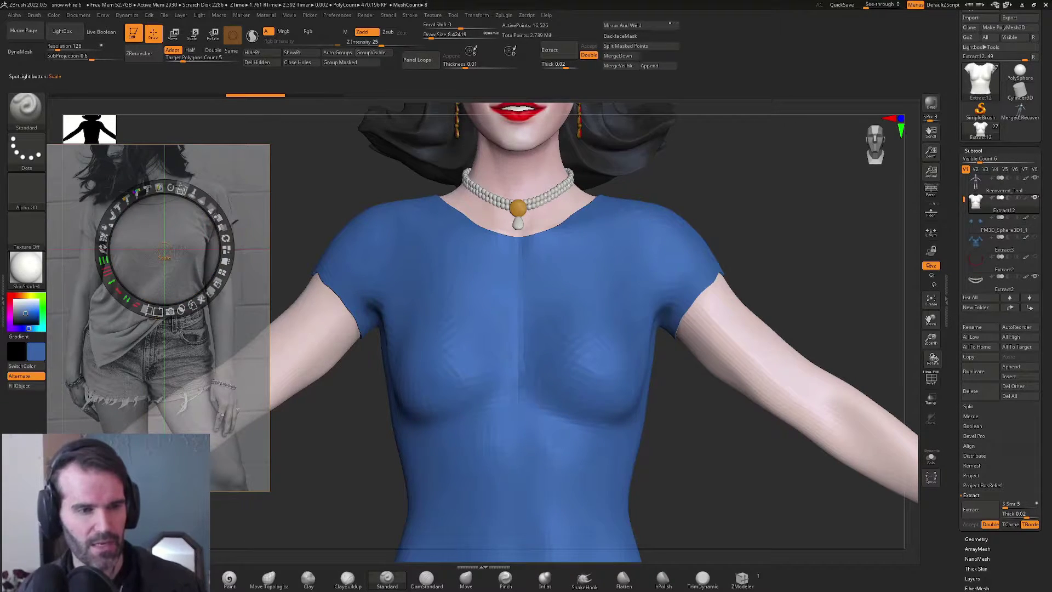
drag(188, 187, 225, 265)
drag(301, 194, 222, 300)
key(z)
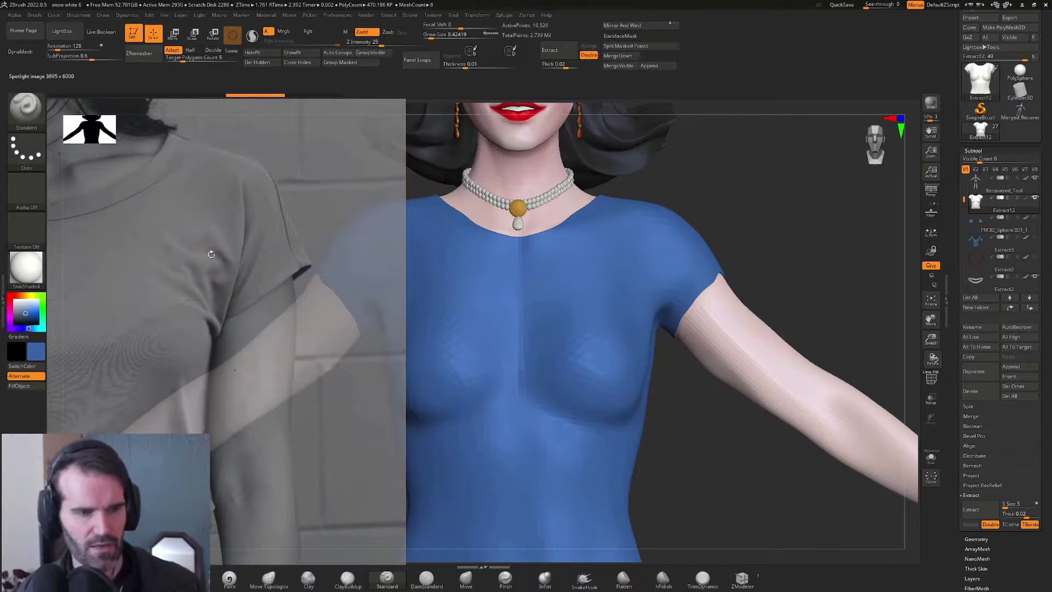
Step: Isolate the shirt subtool with Solo and set the brush draw size to about 11.7
alt+drag(705, 241, 804, 240)
key(alt+s)
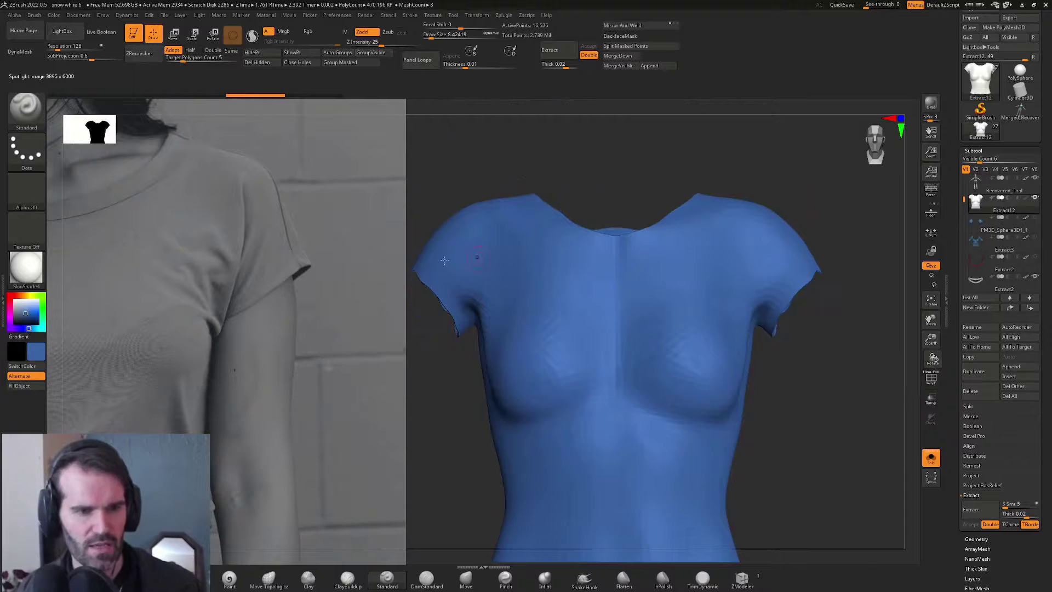
key(s)
drag(230, 249, 225, 249)
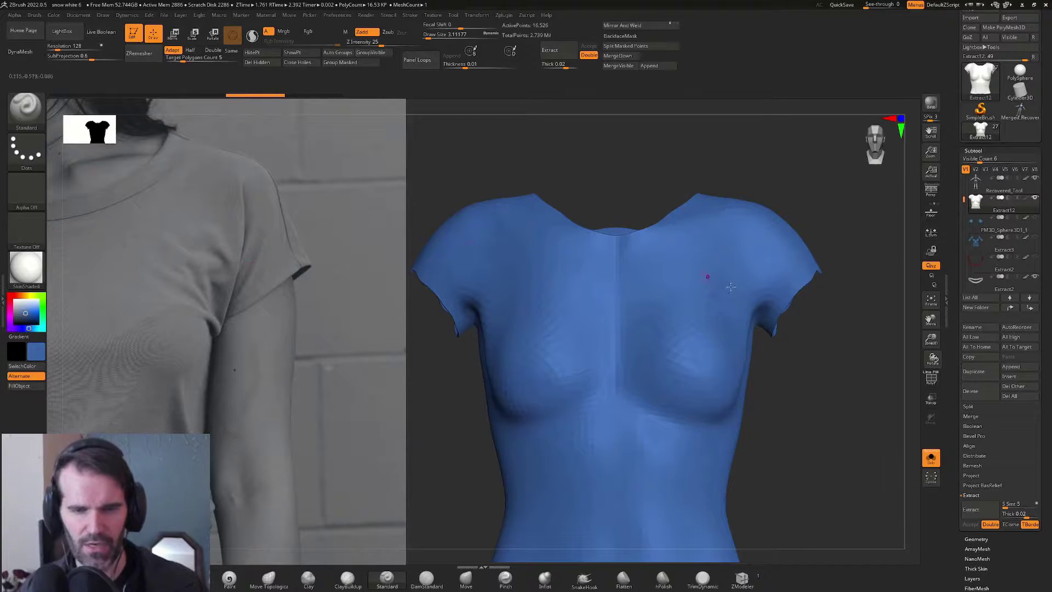
key(s)
mouse_move(778, 351)
alt+mouse_down()
mouse_move(770, 332)
mouse_move(803, 325)
alt+mouse_up()
click(705, 310)
ctrl+right_drag(802, 325, 819, 364)
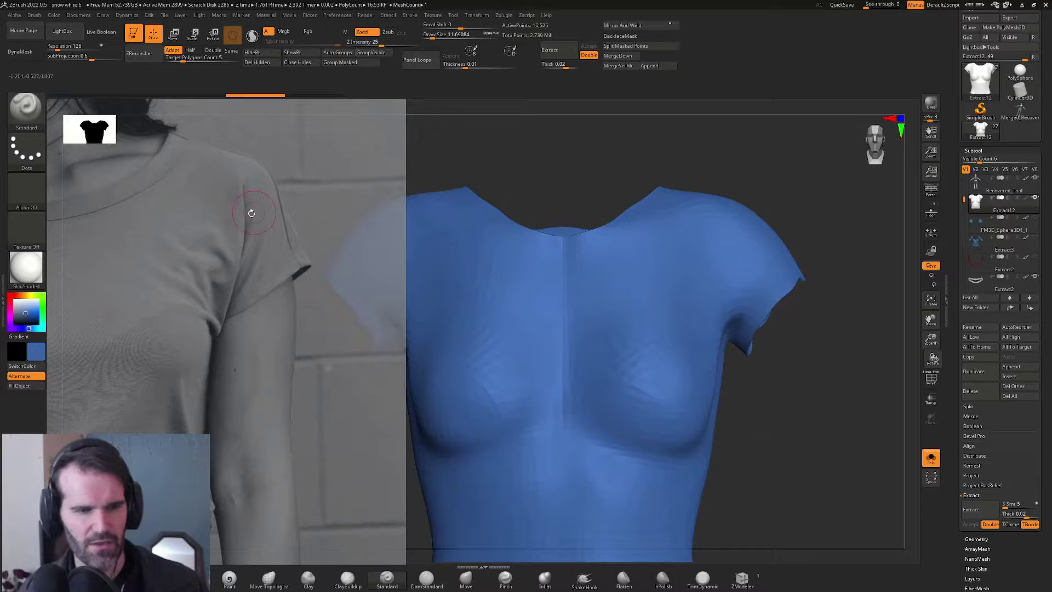
Step: Scale the Spotlight reference photo down and reposition it to show the whole T-shirt
key(z)
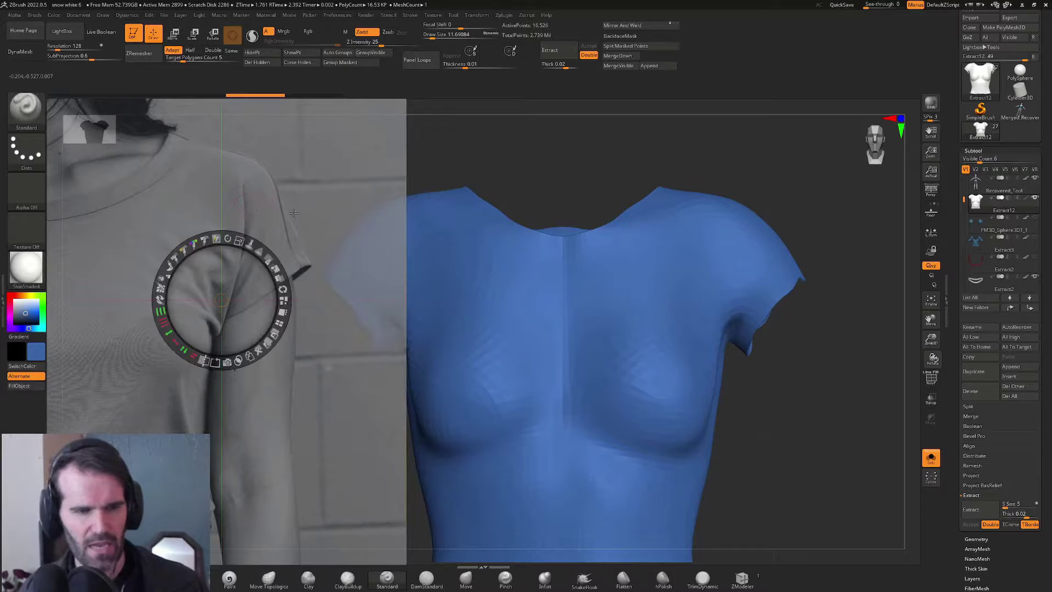
drag(223, 239, 190, 255)
drag(122, 257, 154, 190)
key(z)
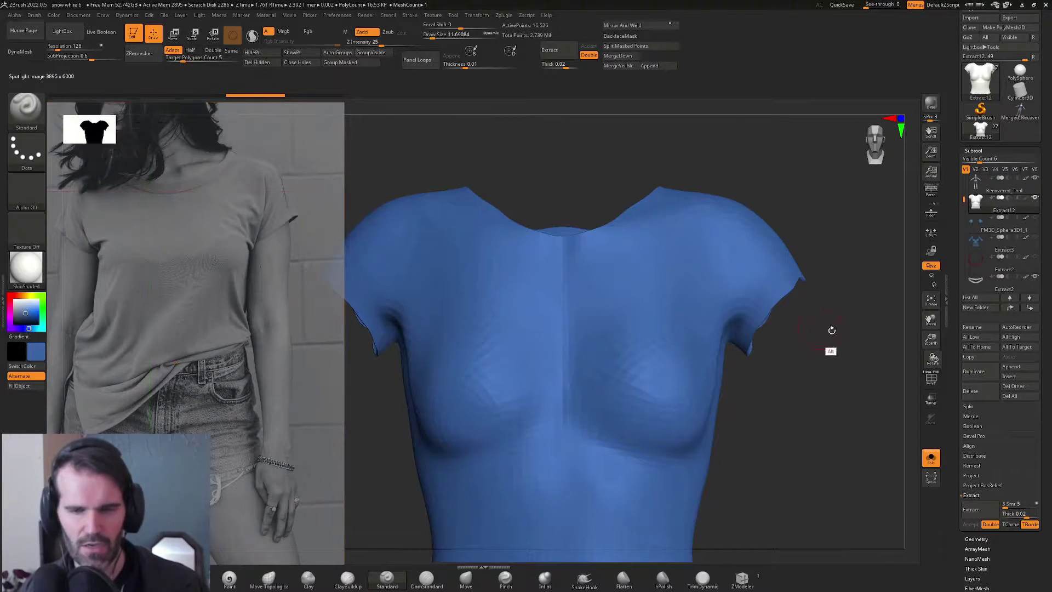
Step: Set the draw size to about 7.5 and sculpt a fold from the left shoulder down to the armpit
mouse_move(829, 334)
ctrl+right_down()
mouse_move(831, 378)
mouse_move(836, 360)
mouse_move(800, 349)
ctrl+right_up()
key(s)
drag(751, 234, 744, 238)
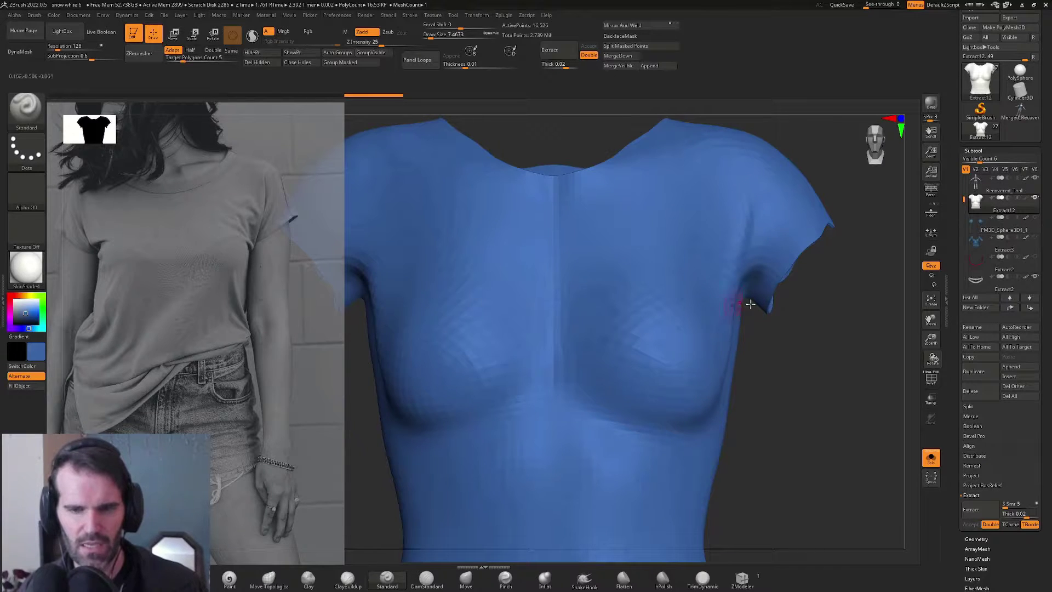
right_drag(737, 364, 738, 267)
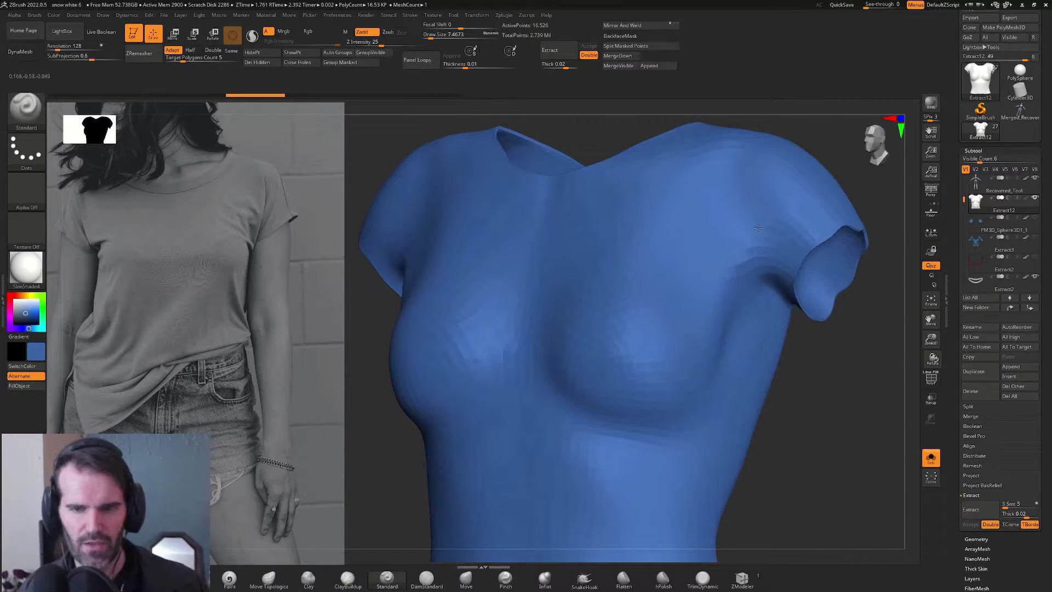
drag(754, 189, 736, 268)
right_drag(738, 263, 754, 270)
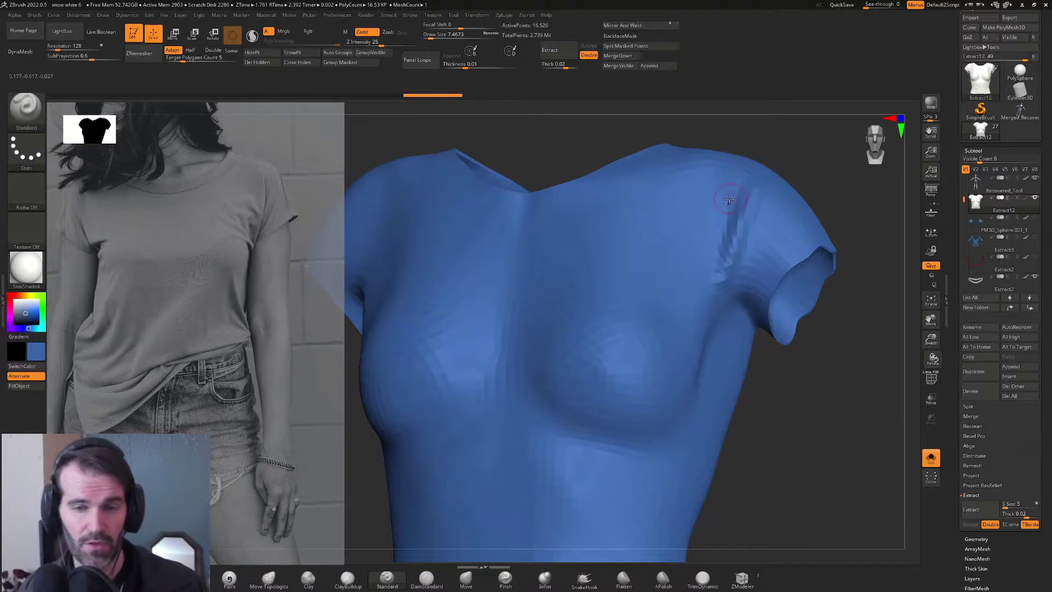
Step: Carve a groove along the inner side of the left shoulder fold and smooth the fold
alt+drag(734, 188, 713, 265)
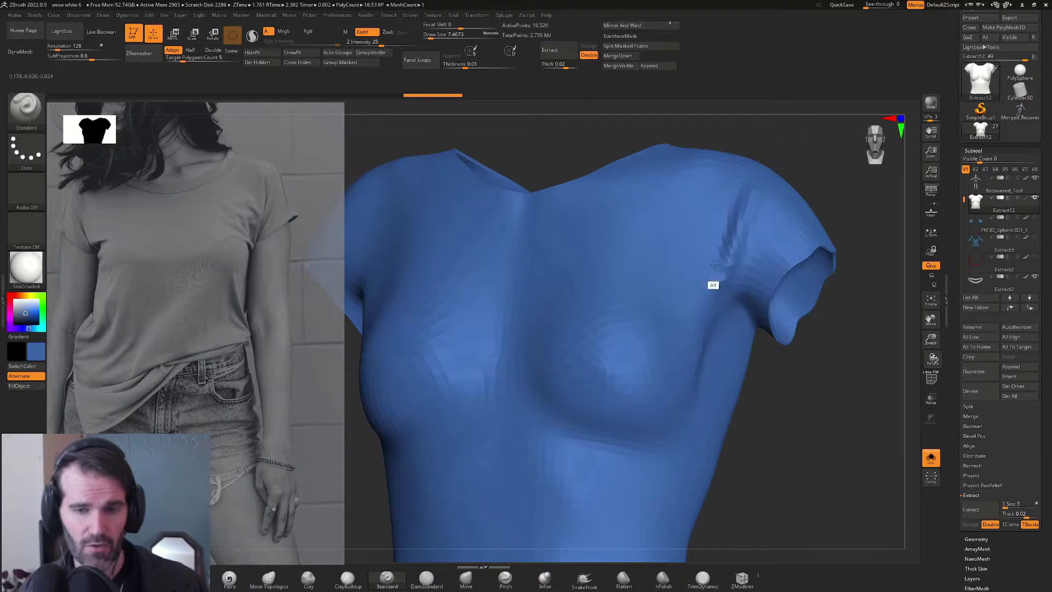
right_drag(725, 308, 745, 238)
mouse_move(749, 251)
shift+mouse_down()
mouse_move(764, 208)
mouse_move(730, 216)
mouse_move(752, 194)
mouse_move(745, 261)
shift+mouse_up()
mouse_move(745, 262)
shift+right_down()
mouse_move(833, 237)
mouse_move(789, 238)
mouse_move(791, 356)
mouse_move(783, 311)
shift+right_up()
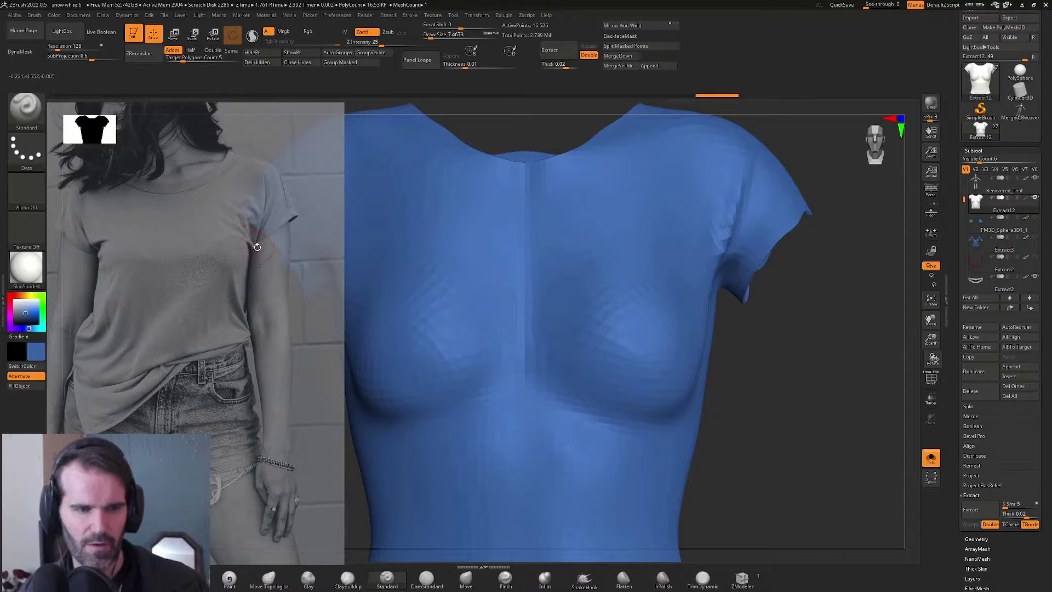
Step: Sculpt a curved fold from the left armpit across the top of the bust, redoing the first stroke
right_drag(805, 341, 759, 345)
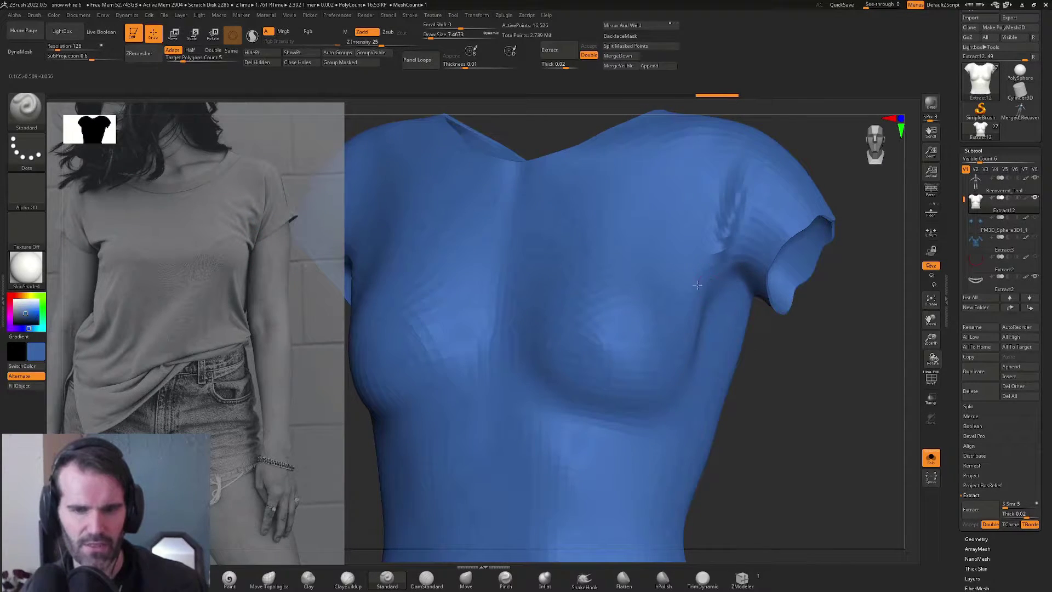
mouse_move(698, 284)
mouse_down()
mouse_move(675, 267)
mouse_move(584, 272)
mouse_up()
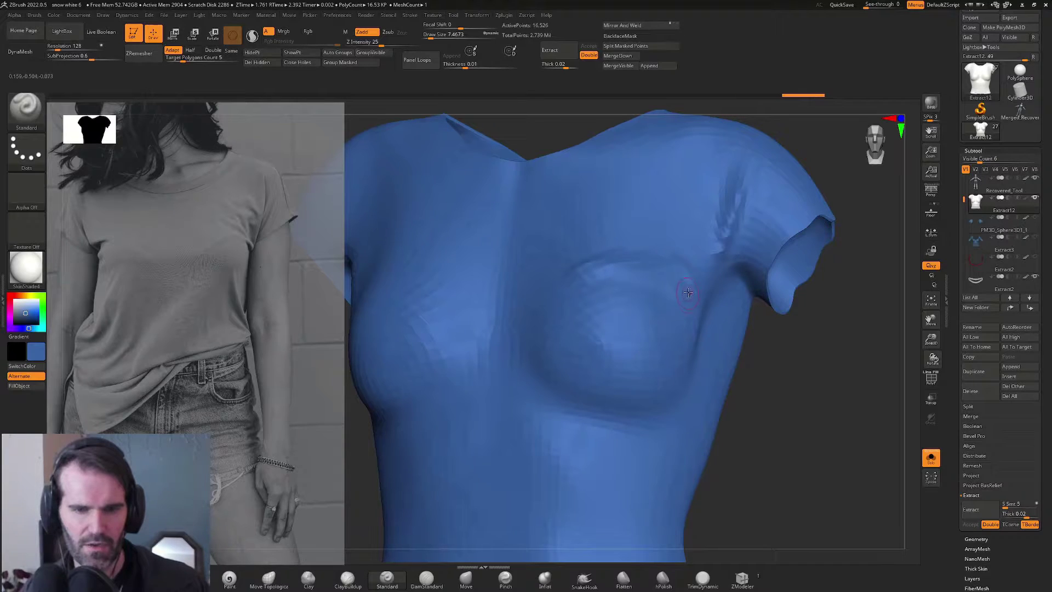
key(ctrl+z)
mouse_move(684, 291)
mouse_down()
mouse_move(608, 264)
mouse_move(673, 263)
mouse_move(685, 283)
mouse_move(571, 263)
mouse_up()
Step: Set the draw size to about 6.6, carve the inner end of the bust fold and soften it
key(s)
key(s)
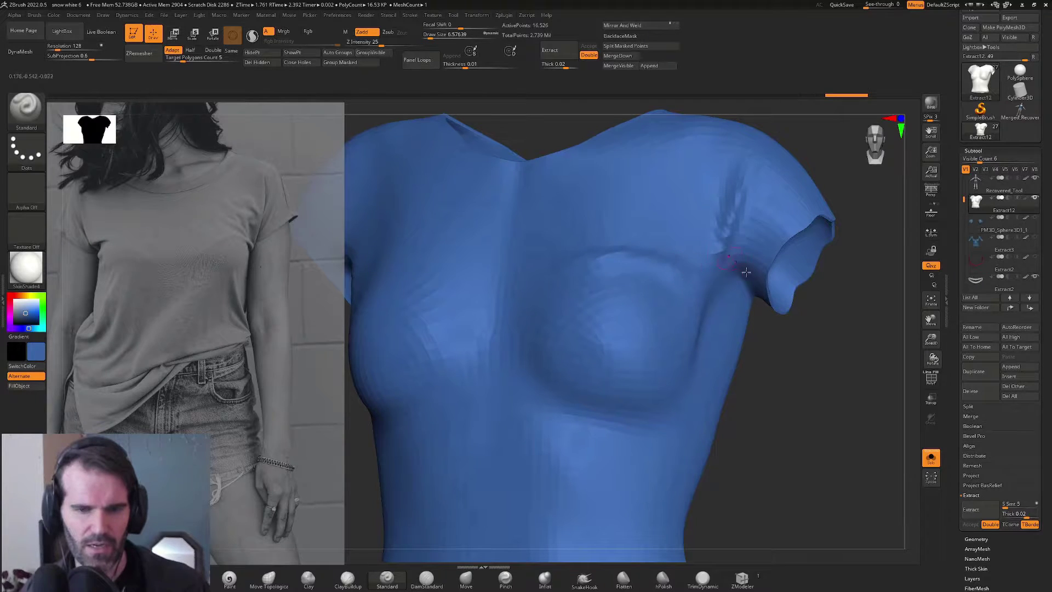
drag(773, 328, 768, 359)
mouse_move(591, 254)
alt+mouse_down()
mouse_move(611, 248)
mouse_move(697, 271)
mouse_move(575, 280)
mouse_move(681, 277)
mouse_move(639, 296)
mouse_move(606, 291)
mouse_move(685, 266)
mouse_move(556, 277)
alt+mouse_up()
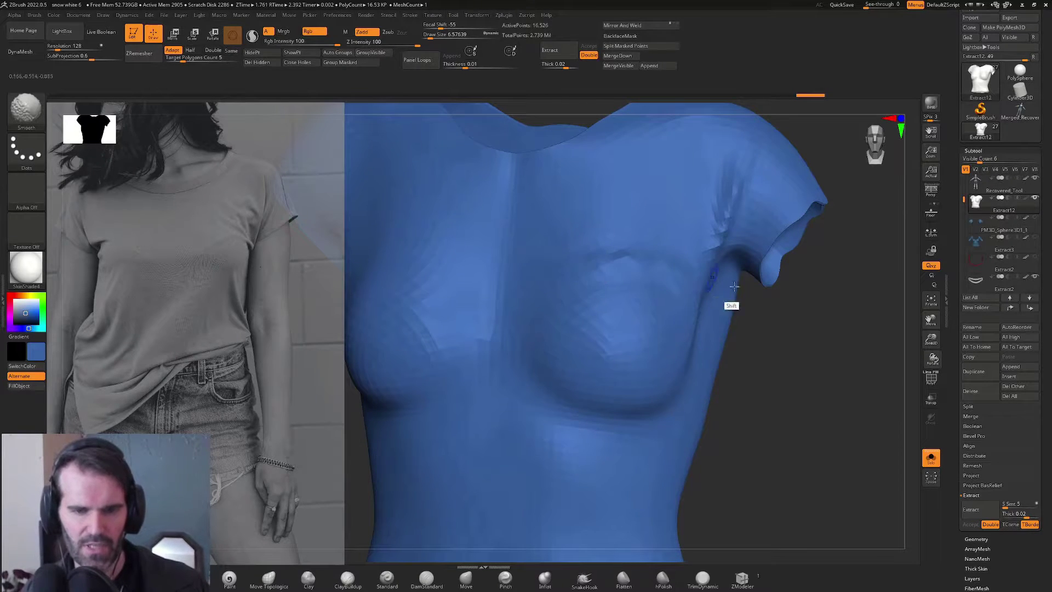
drag(771, 334, 677, 326)
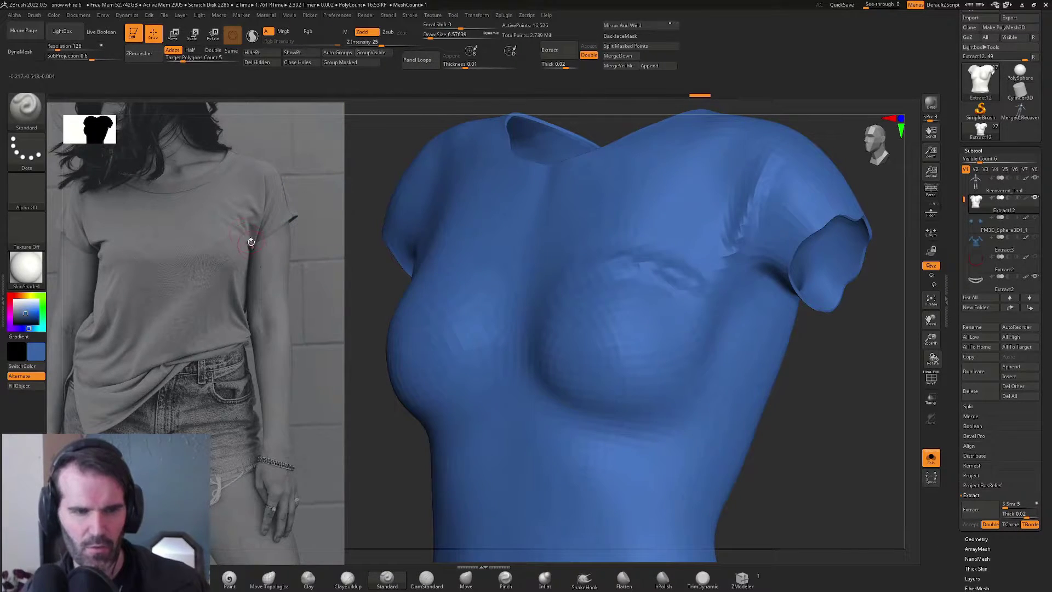
Step: Set the draw size to about 7.5 and sculpt diagonal folds from the upper chest down to the left armpit
key(s)
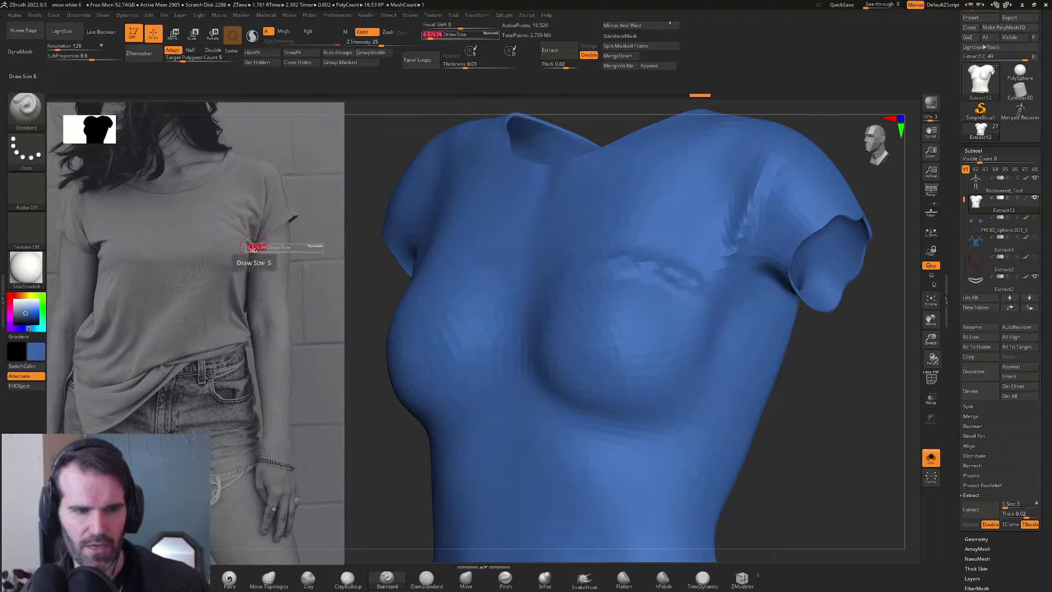
drag(254, 248, 251, 247)
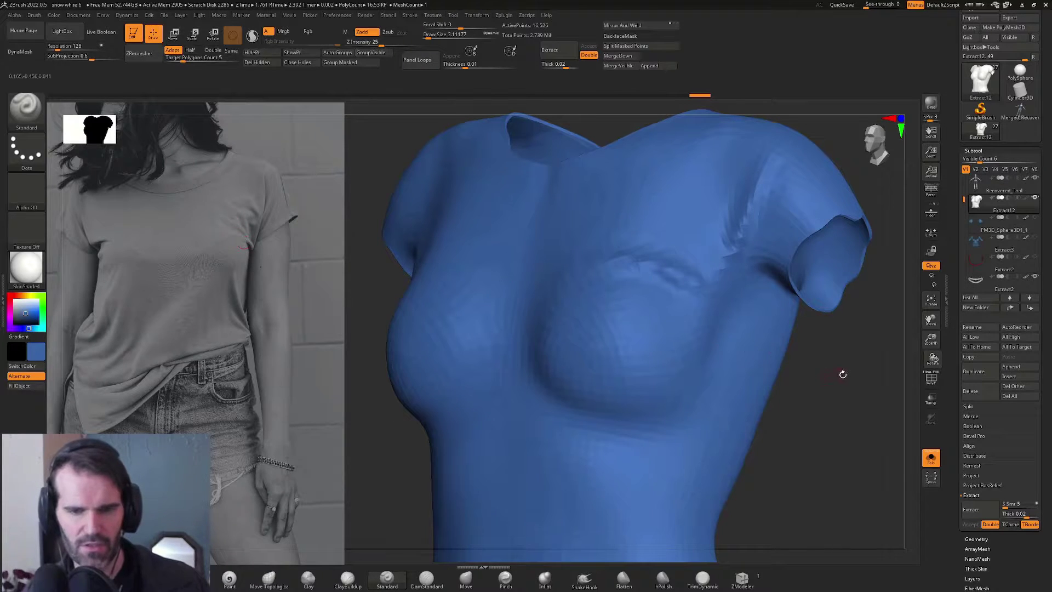
mouse_move(840, 371)
mouse_down()
mouse_move(723, 288)
mouse_move(700, 293)
mouse_up()
key(s)
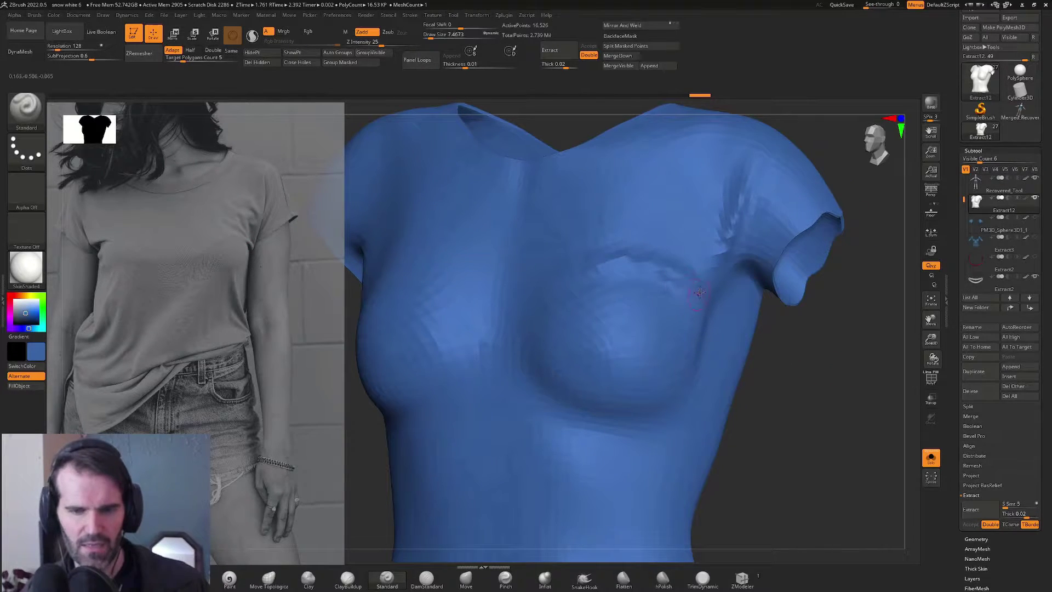
mouse_move(597, 270)
mouse_down()
mouse_move(674, 271)
mouse_move(620, 222)
mouse_up()
mouse_move(653, 253)
mouse_down()
mouse_move(609, 215)
mouse_move(704, 294)
mouse_up()
mouse_move(630, 213)
mouse_down()
mouse_move(664, 265)
mouse_move(697, 285)
mouse_up()
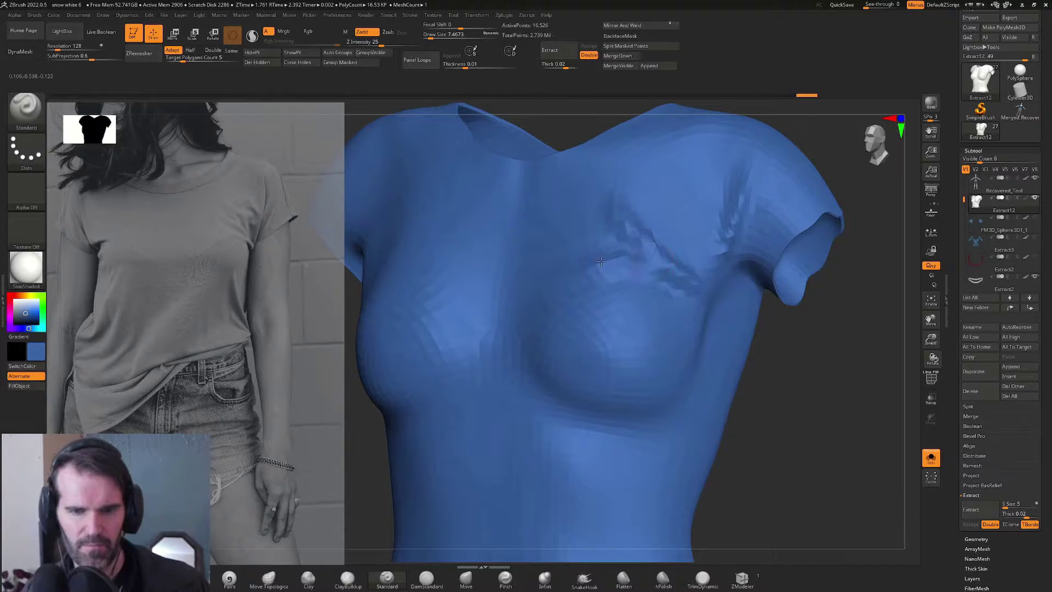
Step: Carve grooves between the diagonal folds on the left side of the chest
alt+drag(584, 214, 634, 241)
mouse_move(655, 201)
alt+mouse_down()
mouse_move(675, 258)
mouse_move(726, 291)
alt+mouse_up()
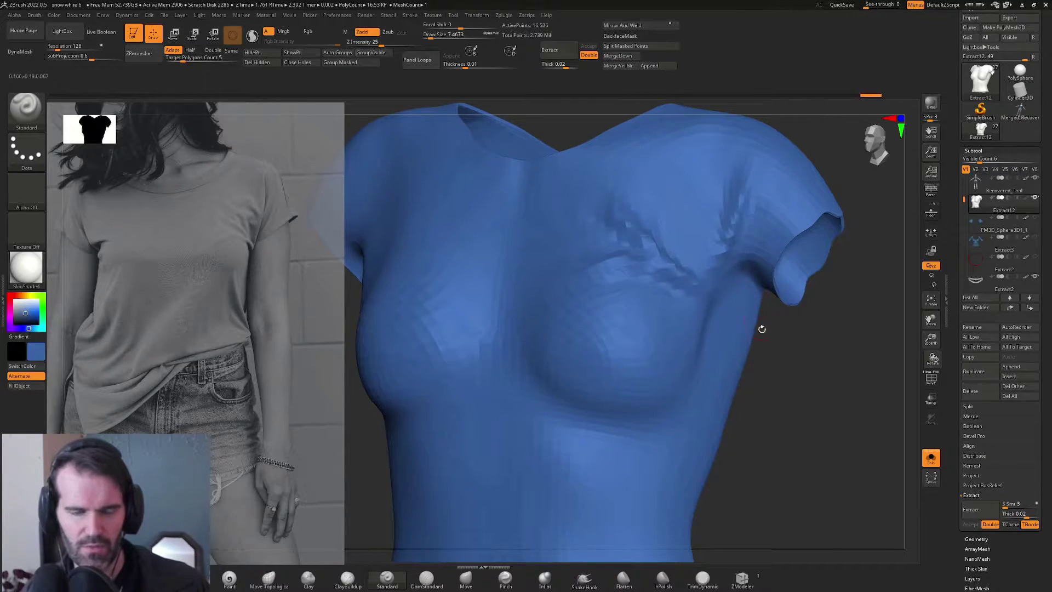
drag(761, 329, 729, 324)
alt+drag(609, 244, 651, 278)
Step: Smooth the diagonal chest folds and their grooves near the left armpit
shift+drag(629, 216, 694, 273)
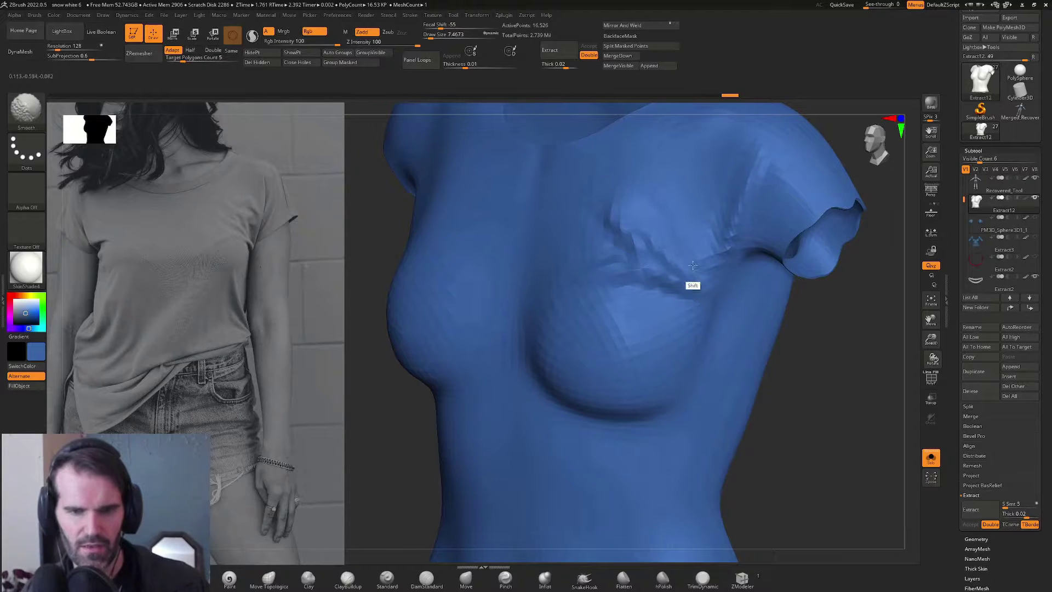
shift+drag(619, 258, 617, 226)
drag(765, 351, 764, 327)
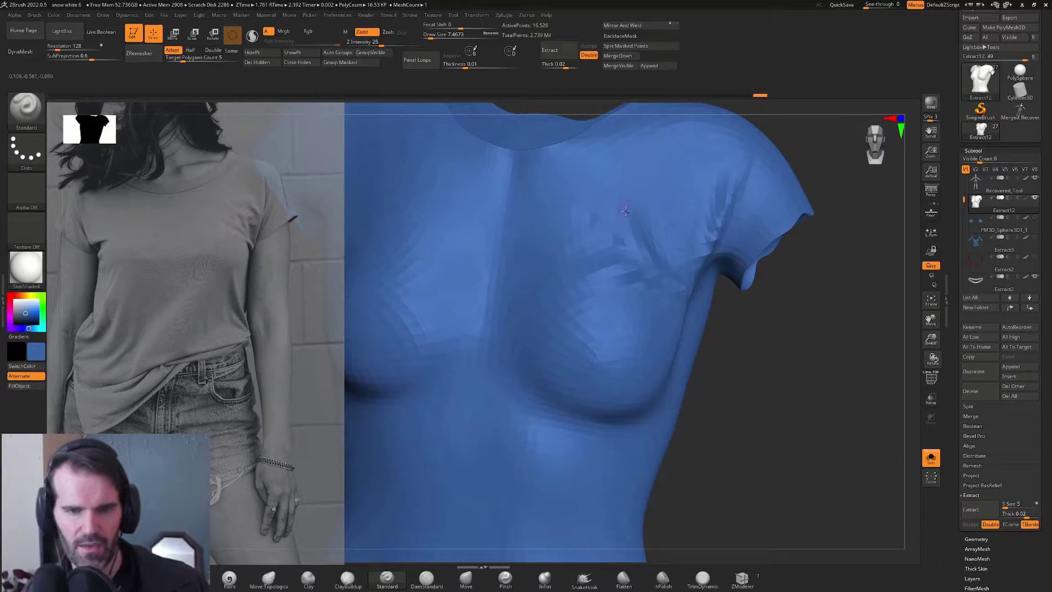
Step: Undo the last two fold strokes between the left chest and armpit
right_drag(657, 206, 632, 197)
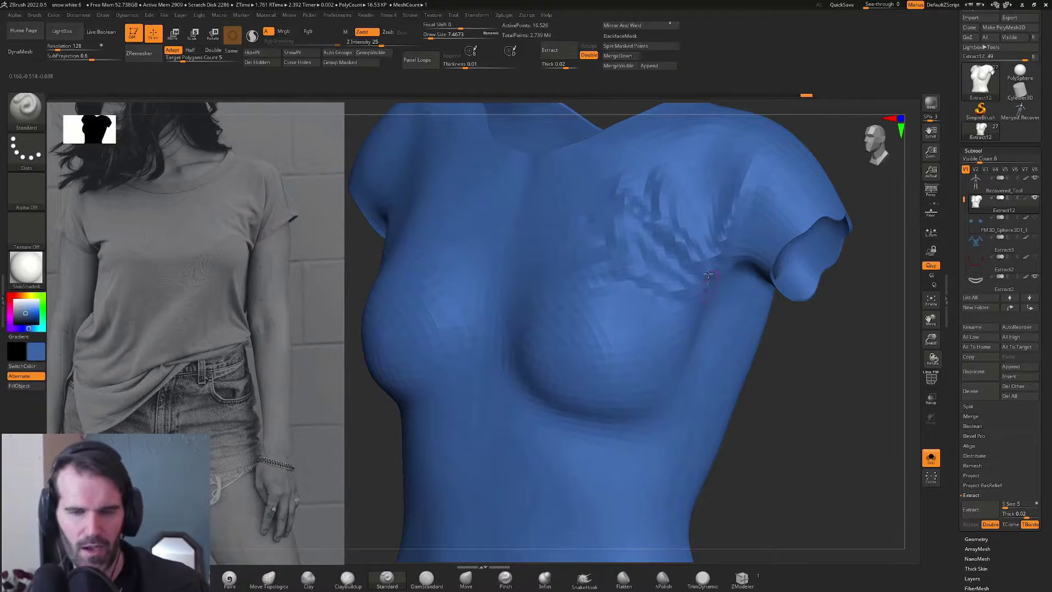
key(ctrl+z)
key(ctrl+z)
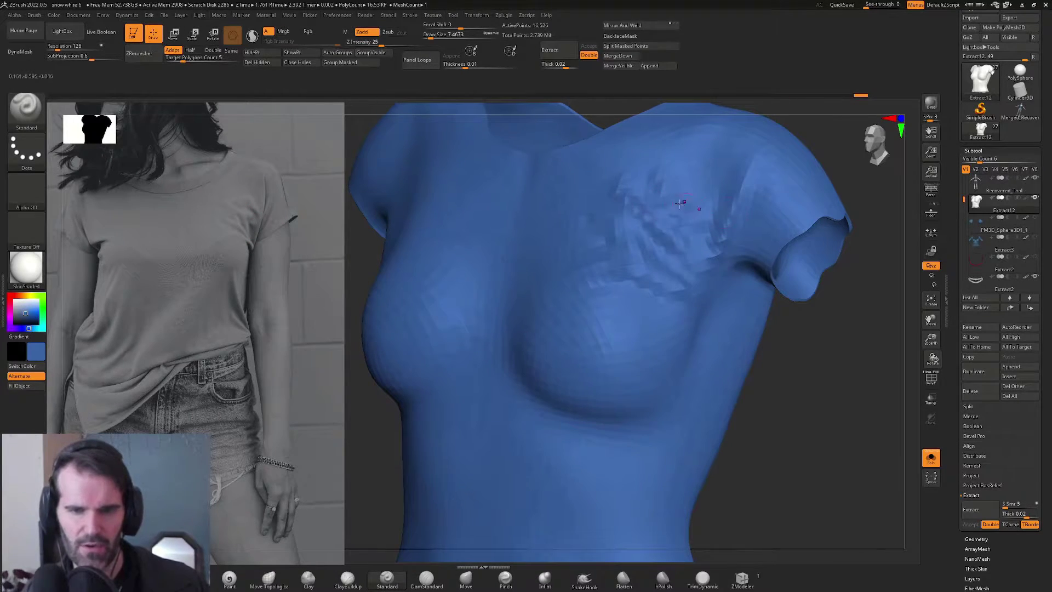
Step: Sculpt additional fold strokes across the upper left chest and beside the sleeve seam
drag(706, 199, 638, 207)
mouse_move(726, 224)
mouse_down()
mouse_move(658, 215)
mouse_move(619, 193)
mouse_move(645, 166)
mouse_move(717, 253)
mouse_move(683, 253)
mouse_move(730, 220)
mouse_up()
key(ctrl+shift+z)
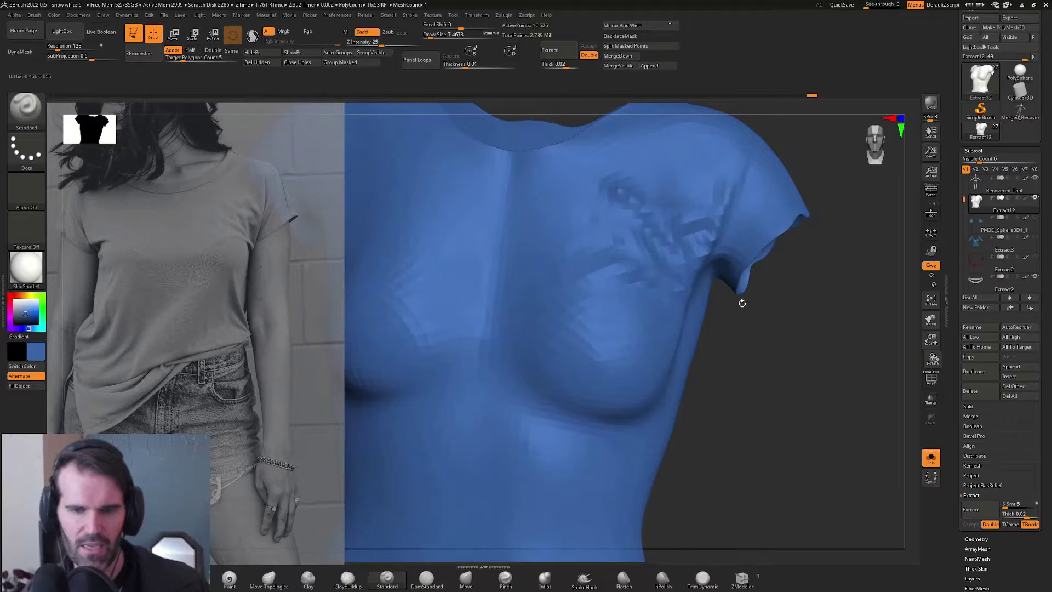
Step: Redo the undone fold strokes on the upper left chest
key(ctrl+shift+z)
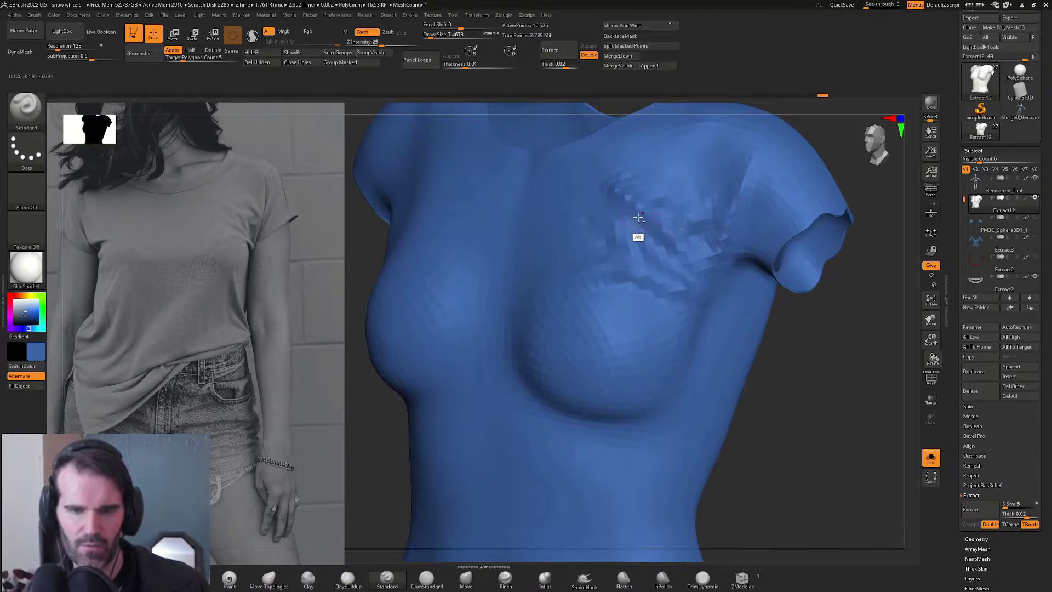
key(ctrl+shift+z)
key(ctrl+shift+z)
key(ctrl+shift+z)
key(ctrl+shift+z)
Step: Refine the ridges and grooves of the folds between the left chest and armpit
drag(786, 369, 682, 243)
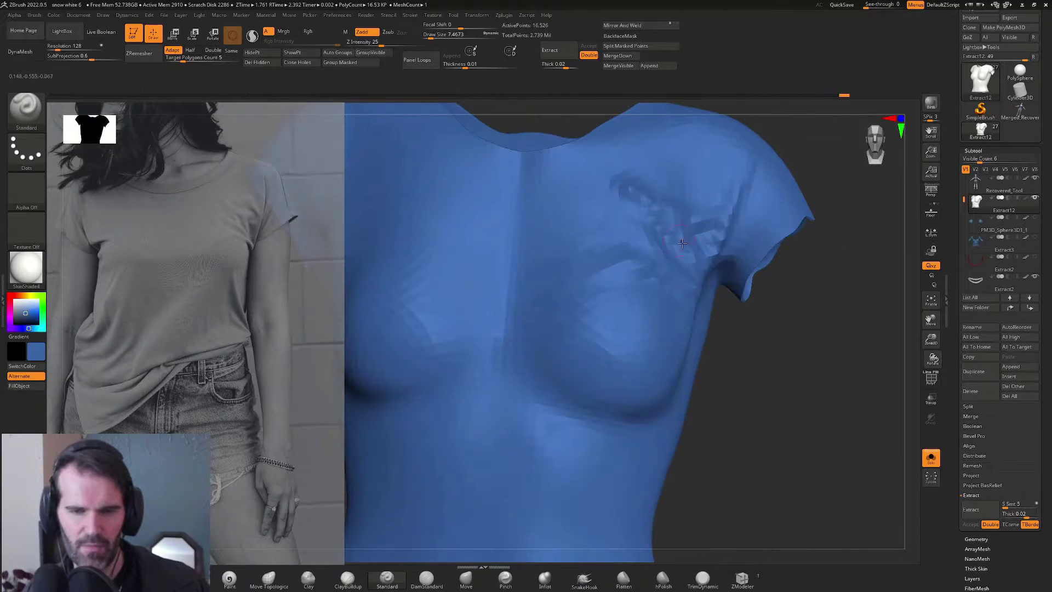
alt+drag(803, 296, 759, 344)
mouse_move(664, 247)
mouse_down()
mouse_move(626, 208)
mouse_move(672, 259)
mouse_up()
mouse_move(780, 358)
shift+mouse_down()
mouse_move(768, 380)
mouse_move(756, 305)
mouse_move(768, 324)
mouse_move(740, 372)
mouse_move(742, 350)
mouse_move(758, 366)
mouse_move(768, 352)
shift+mouse_up()
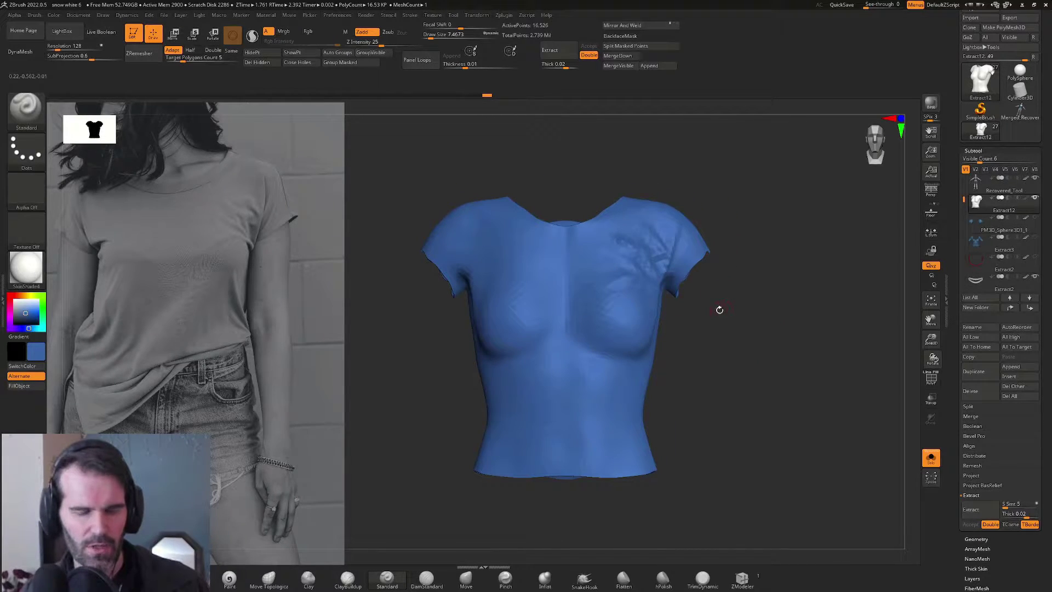
Step: Subdivide the shirt mesh one level and try a fold stroke across the upper chest between its centre and the left armpit
key(ctrl+d)
alt+drag(721, 296, 817, 375)
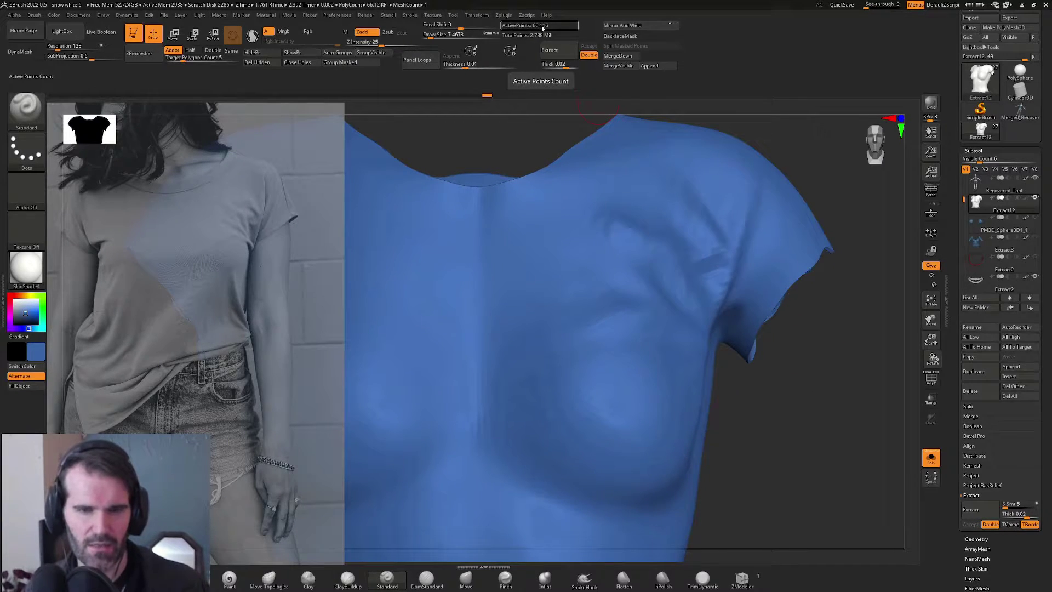
drag(803, 367, 770, 368)
drag(460, 298, 600, 249)
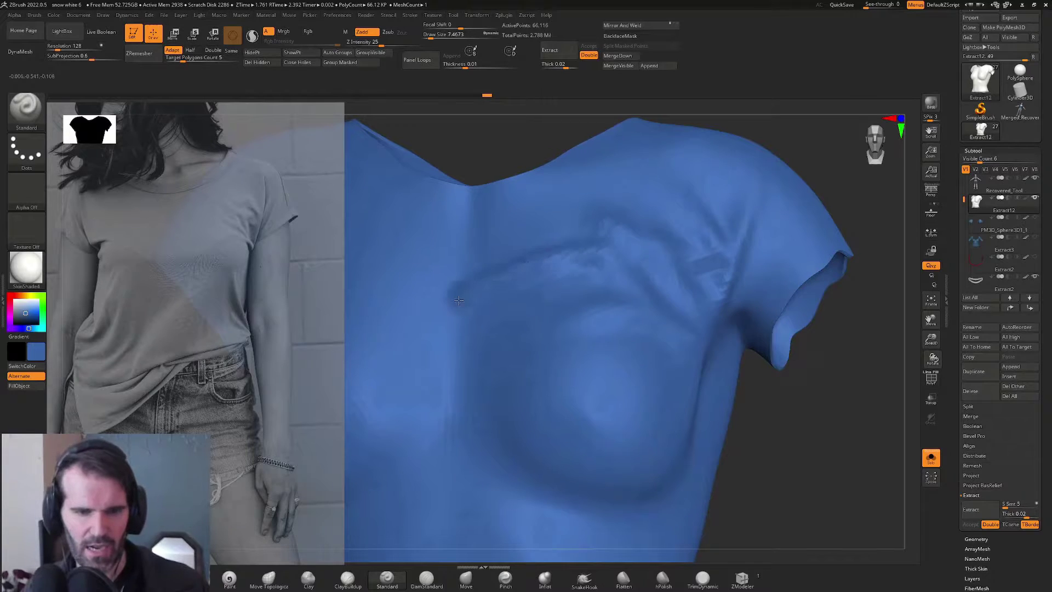
key(ctrl+z)
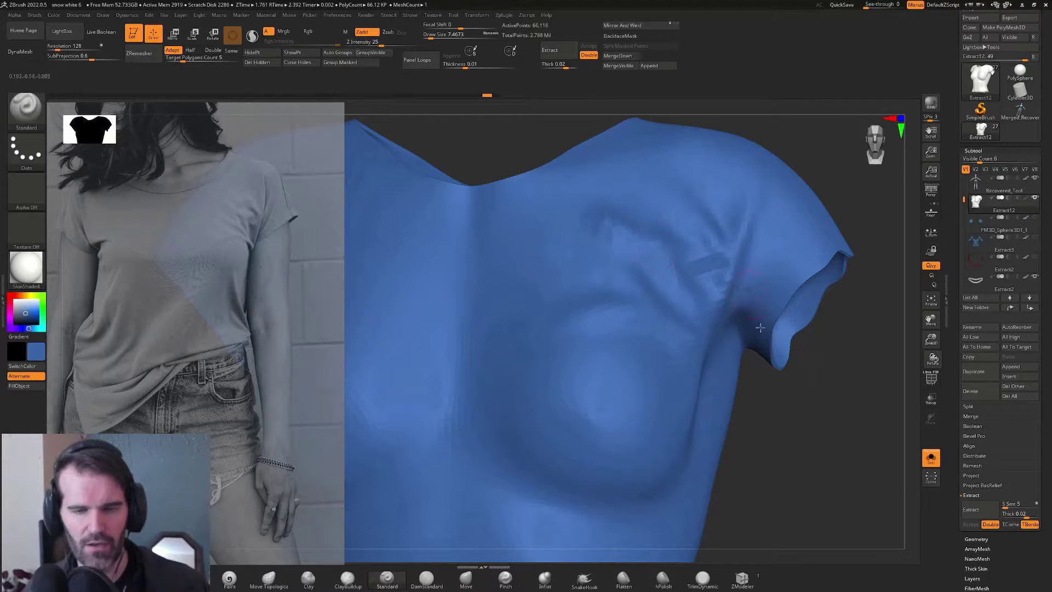
Step: Sculpt folds running from the left armpit up across the sleeve seam toward the shoulder
drag(809, 423, 719, 277)
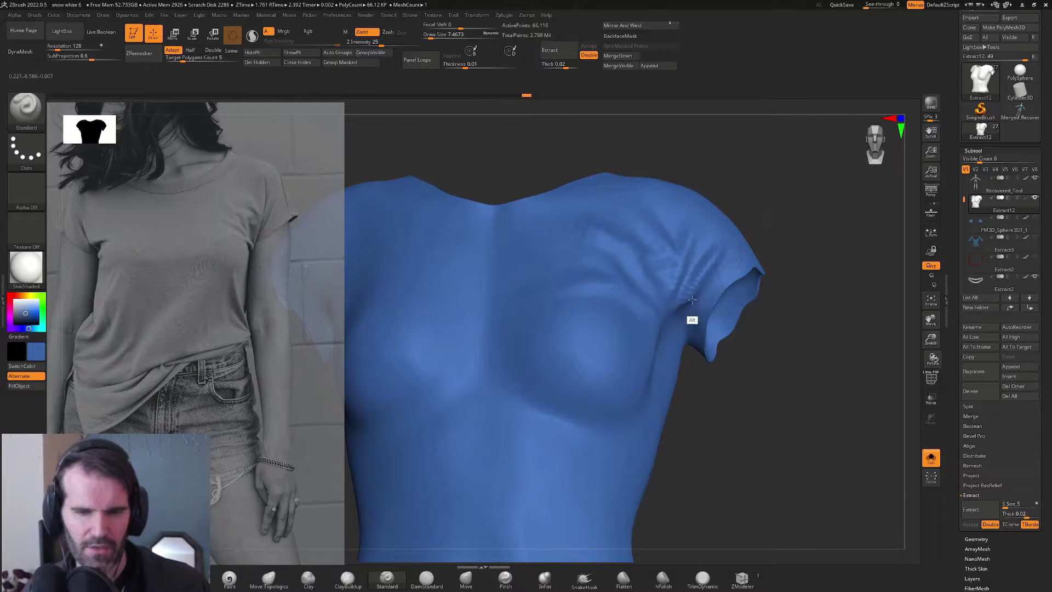
mouse_move(764, 285)
mouse_down()
mouse_move(780, 274)
mouse_move(772, 299)
mouse_move(718, 290)
mouse_move(728, 290)
mouse_up()
alt+drag(694, 225, 665, 307)
drag(681, 236, 666, 305)
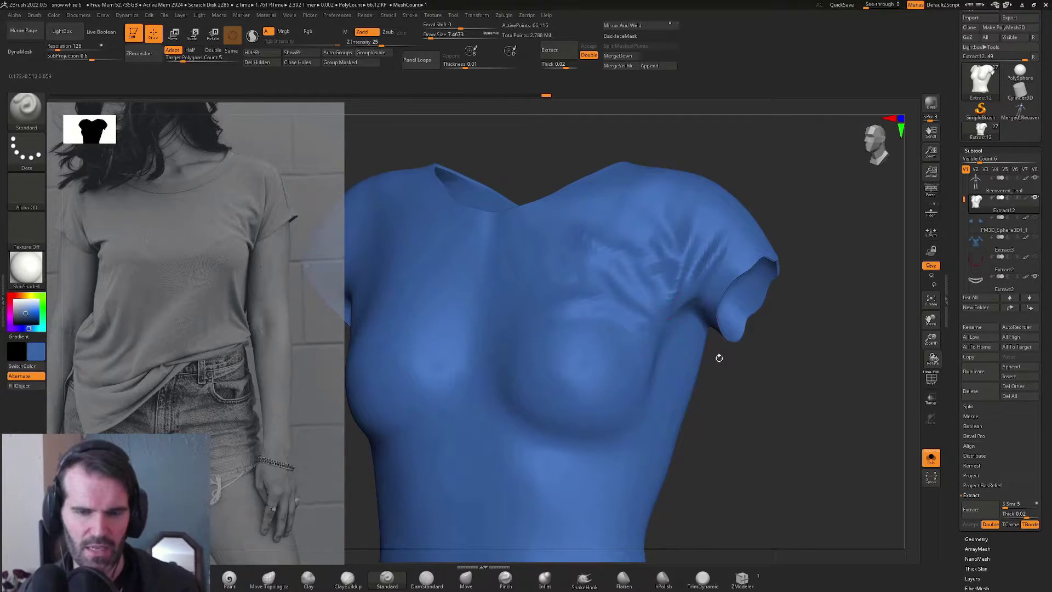
mouse_move(719, 358)
mouse_down()
mouse_move(741, 380)
mouse_move(751, 359)
mouse_move(733, 268)
mouse_up()
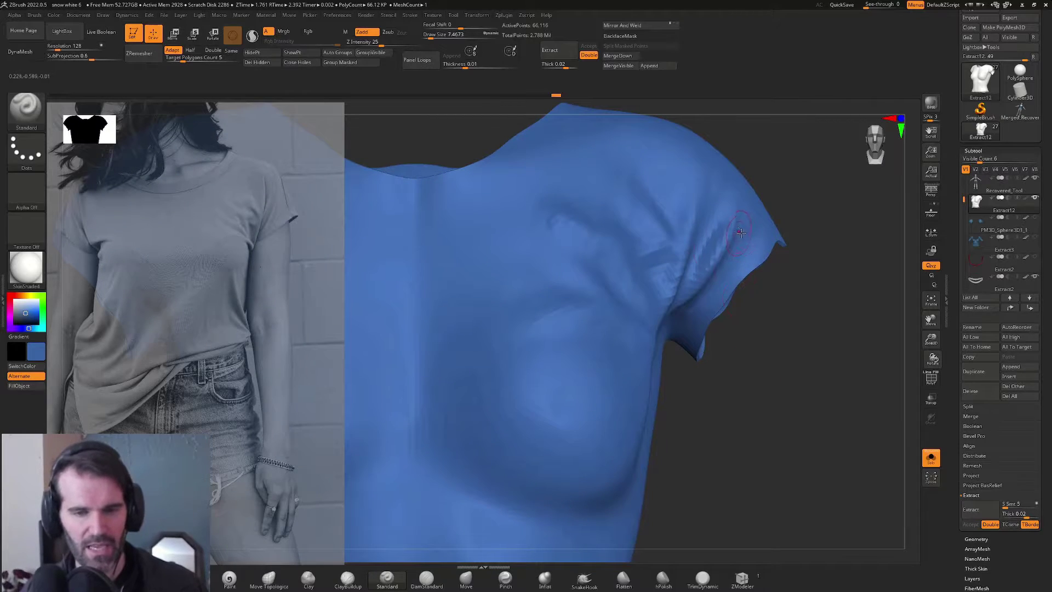
Step: Carve a groove beside the left sleeve seam and smooth the sleeve folds above the armpit
mouse_move(731, 426)
alt+mouse_down()
mouse_move(726, 390)
mouse_move(749, 340)
mouse_move(666, 284)
alt+mouse_up()
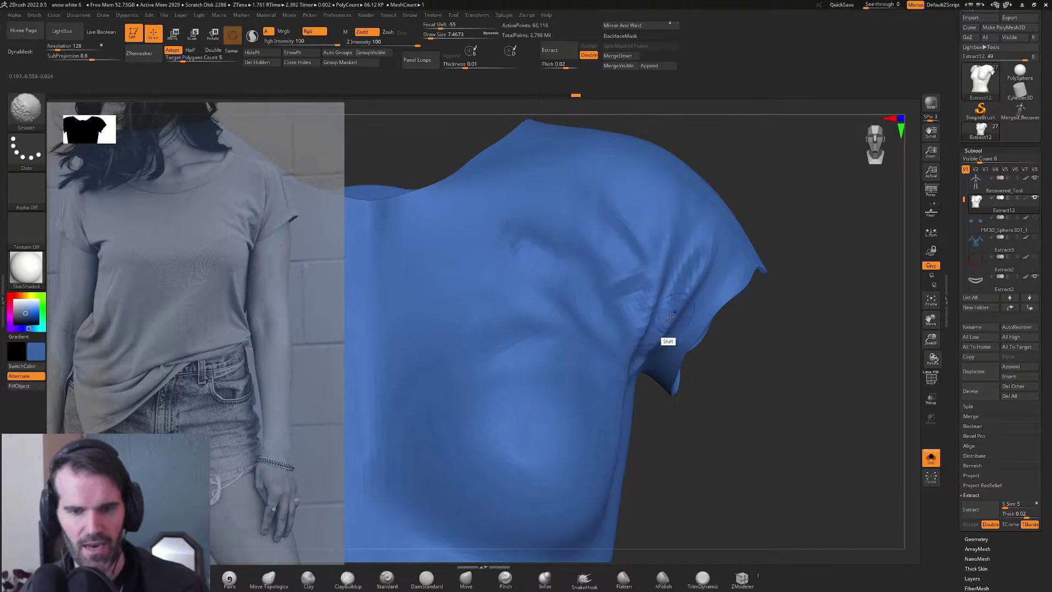
mouse_move(688, 320)
shift+mouse_down()
mouse_move(728, 242)
mouse_move(709, 271)
shift+mouse_up()
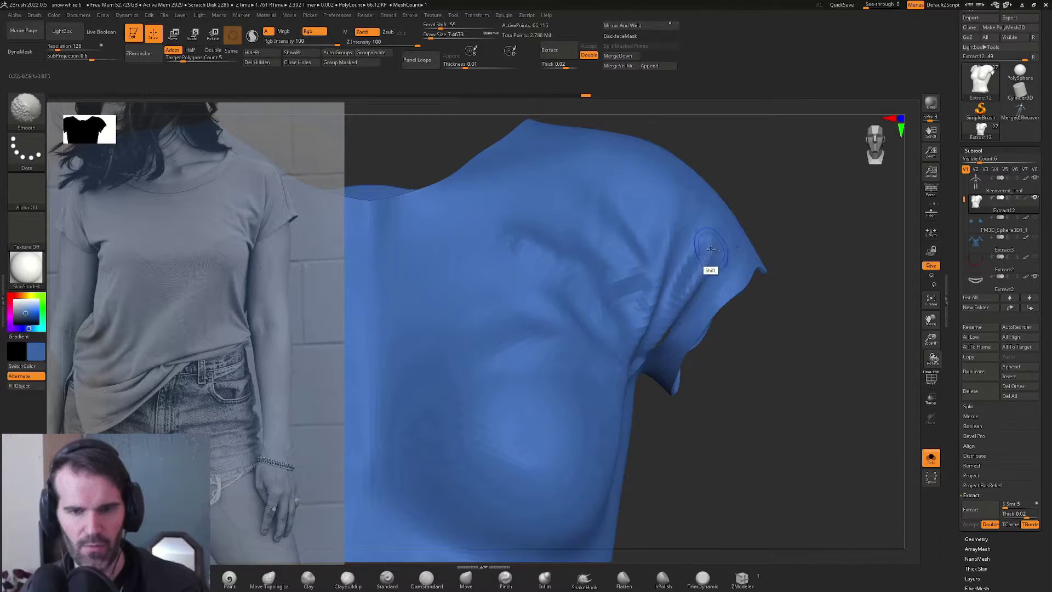
drag(813, 253, 782, 245)
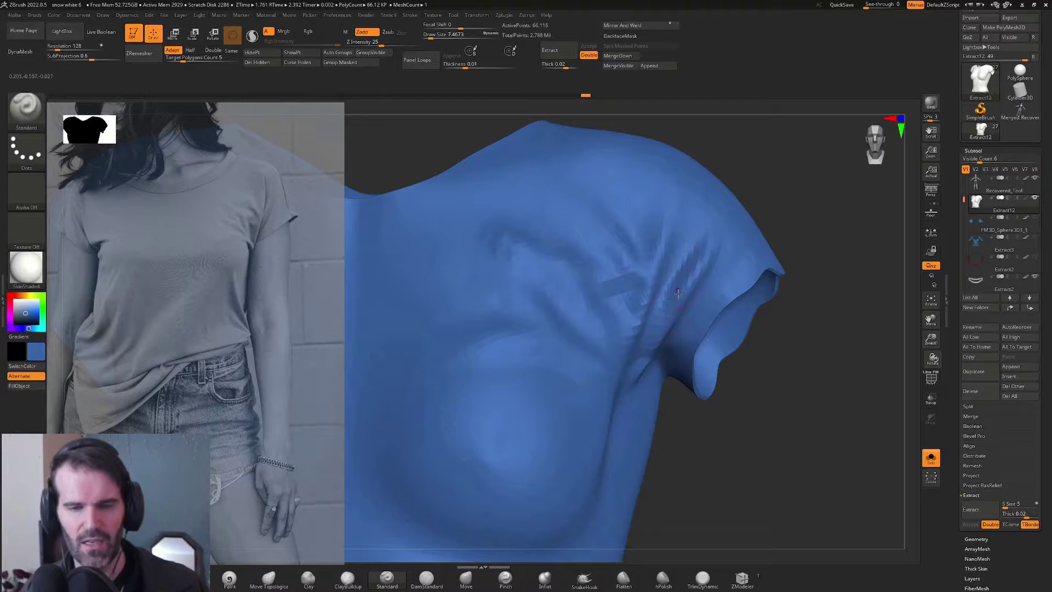
mouse_move(714, 451)
mouse_down()
mouse_move(734, 399)
mouse_move(732, 323)
mouse_up()
Step: Enlarge the Standard brush to a draw size of 28.75 and examine the torso folds in the reference photo
key(s)
drag(666, 338, 675, 338)
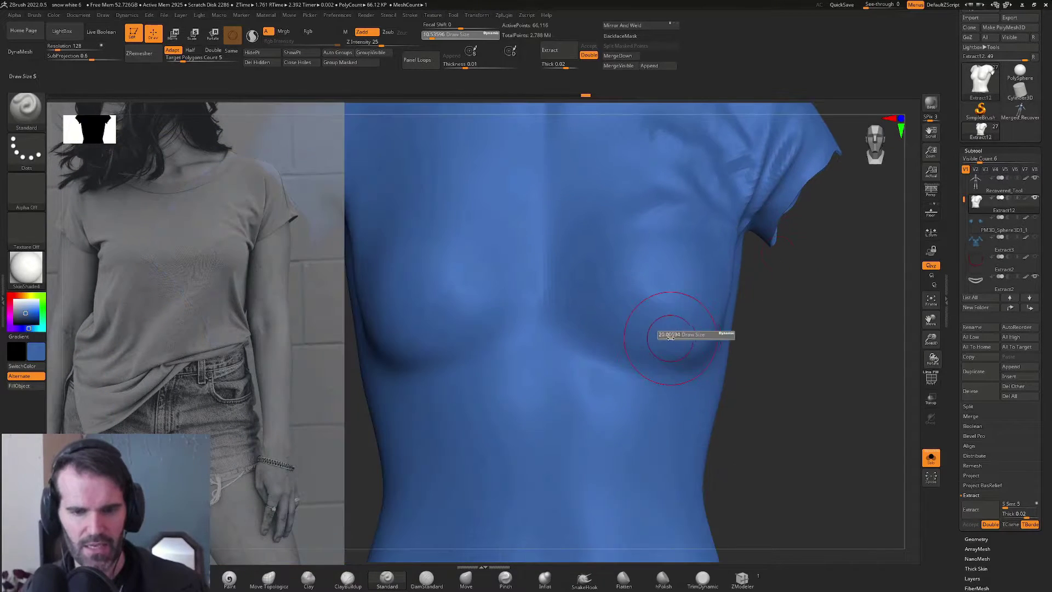
alt+drag(759, 379, 780, 338)
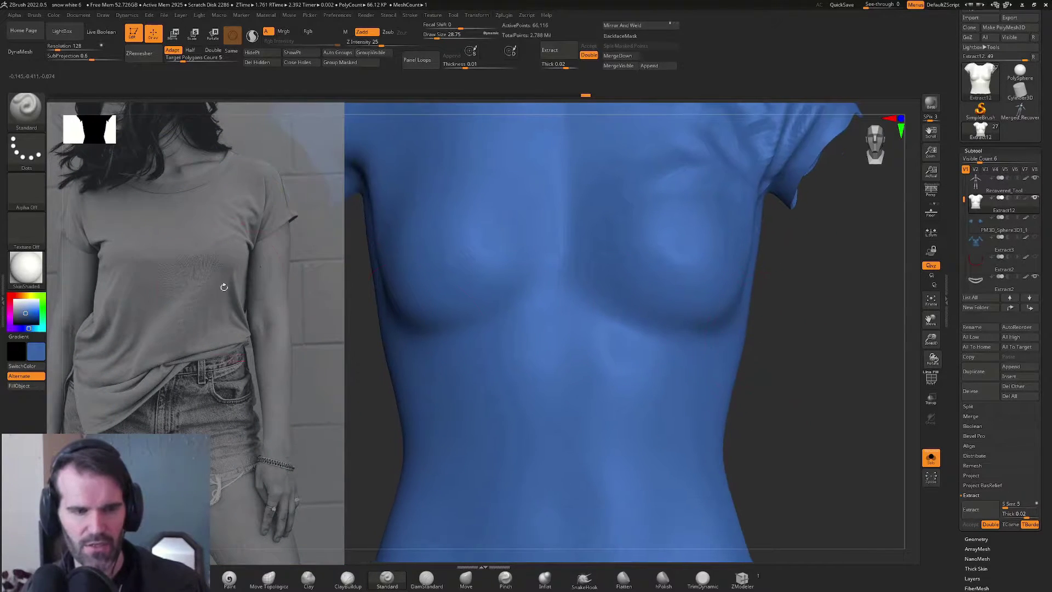
key(s)
drag(237, 275, 217, 273)
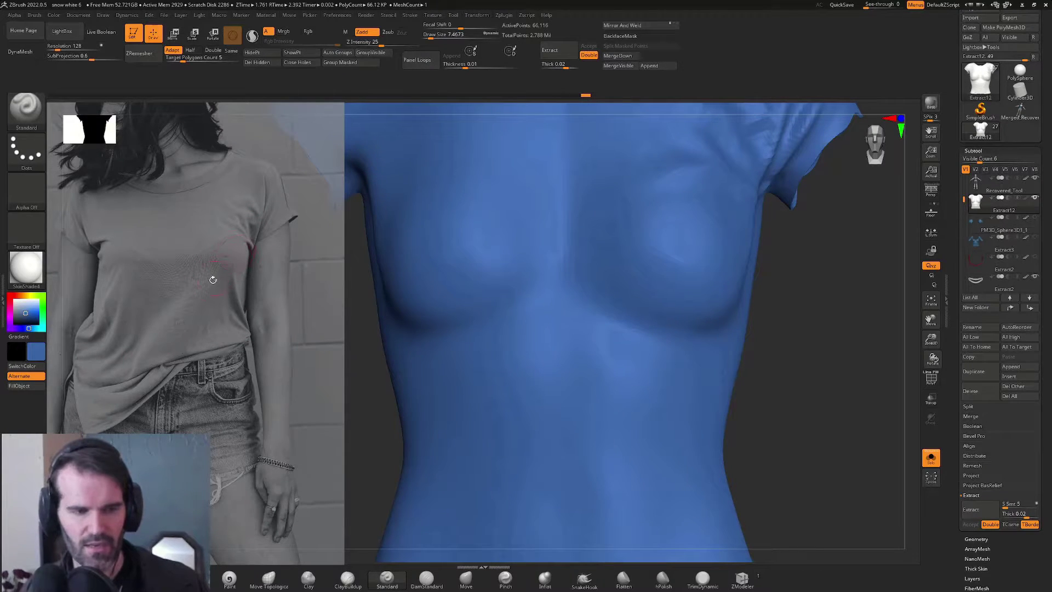
Step: Using the Move brush at a draw size of about 80, pull the shirt's hem down and outward at the right hip
mouse_move(848, 380)
alt+mouse_down()
mouse_move(842, 366)
mouse_move(729, 402)
alt+mouse_up()
click(469, 581)
key(s)
drag(571, 337, 586, 337)
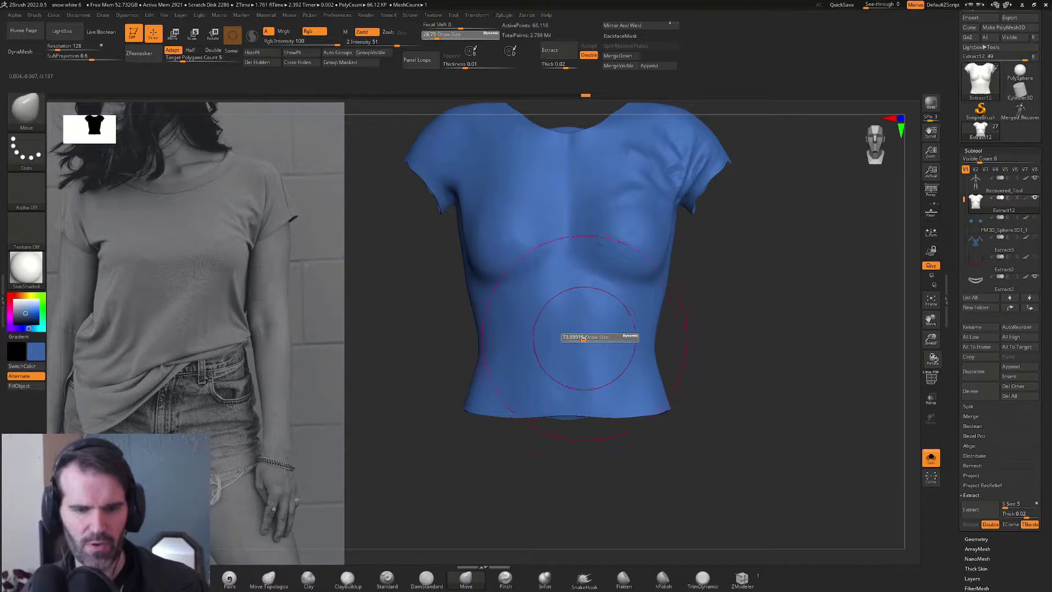
drag(473, 412, 455, 471)
drag(445, 511, 545, 438)
click(582, 482)
drag(465, 445, 439, 454)
Step: Reshape the hem over the trousers into a curve that hangs down over the right hip and rises toward the left
drag(745, 408, 702, 404)
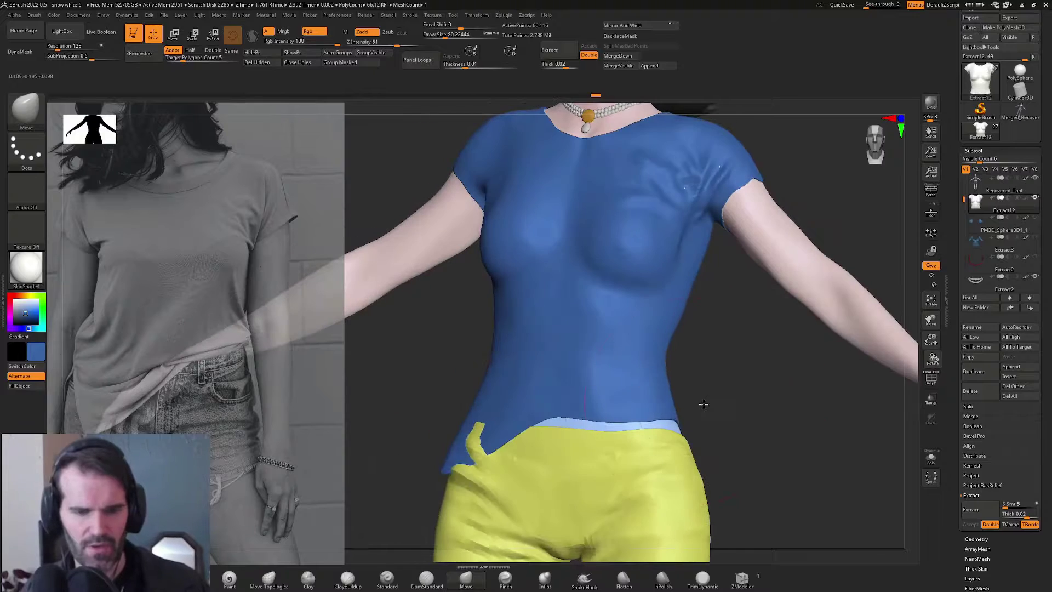
drag(501, 438, 477, 452)
drag(384, 430, 493, 420)
drag(472, 458, 464, 463)
drag(586, 435, 514, 439)
mouse_move(672, 413)
mouse_down()
mouse_move(565, 437)
mouse_move(579, 436)
mouse_up()
drag(392, 438, 515, 436)
drag(423, 427, 421, 445)
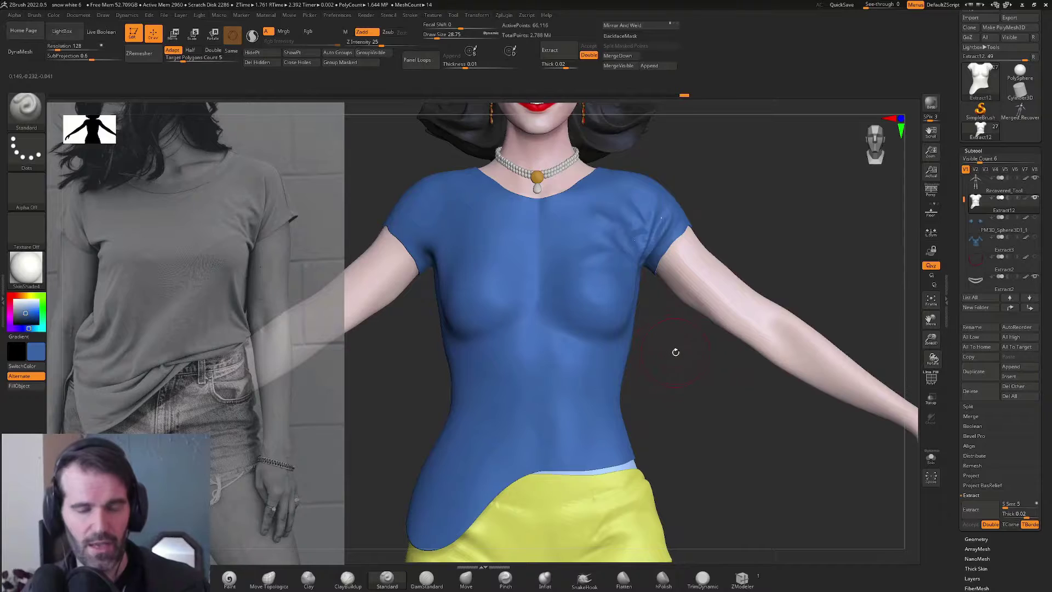
Step: Isolate the shirt and sculpt a long, smoothed diagonal fold from beneath the left breast down to the right hip
key(alt+s)
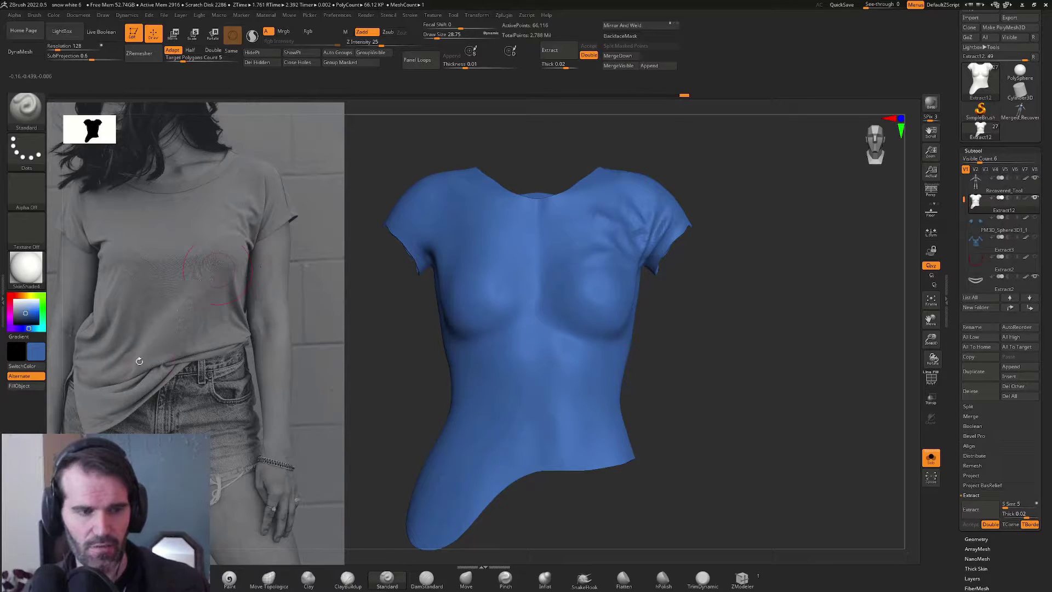
drag(583, 324, 484, 457)
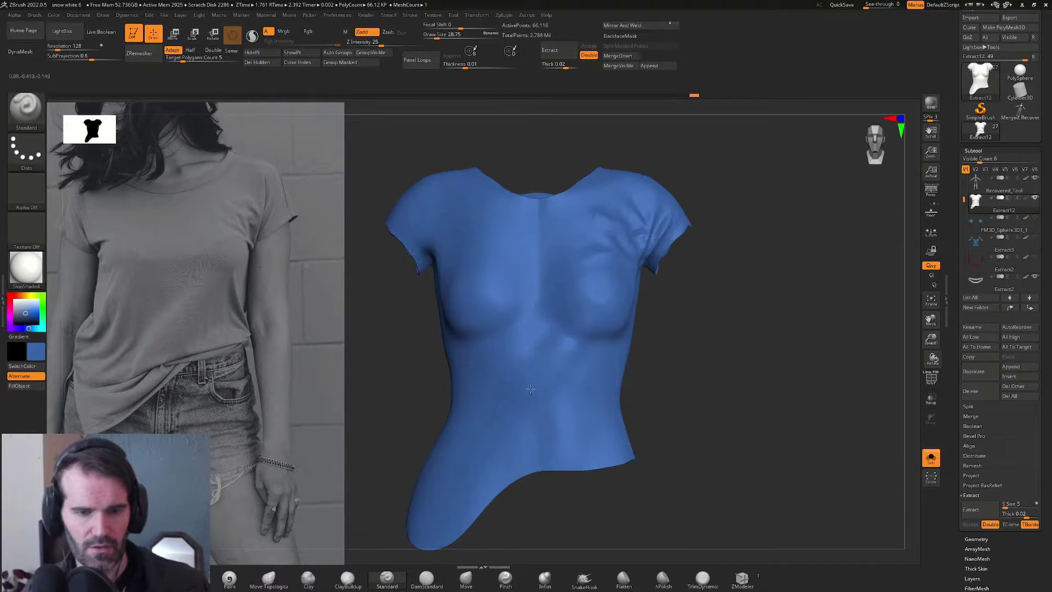
drag(588, 313, 475, 487)
shift+drag(583, 346, 488, 465)
mouse_move(639, 380)
mouse_down()
mouse_move(592, 378)
mouse_move(530, 421)
mouse_move(515, 446)
mouse_up()
drag(697, 375, 742, 376)
mouse_move(548, 340)
alt+mouse_down()
mouse_move(468, 461)
mouse_move(555, 358)
mouse_move(465, 479)
mouse_move(571, 340)
mouse_move(562, 393)
mouse_move(569, 386)
alt+mouse_up()
drag(706, 369, 734, 373)
Step: Show the whole character and use the Move brush at a draw size of about 54 to pull the shirt over the gap at the stomach
key(alt+s)
click(466, 579)
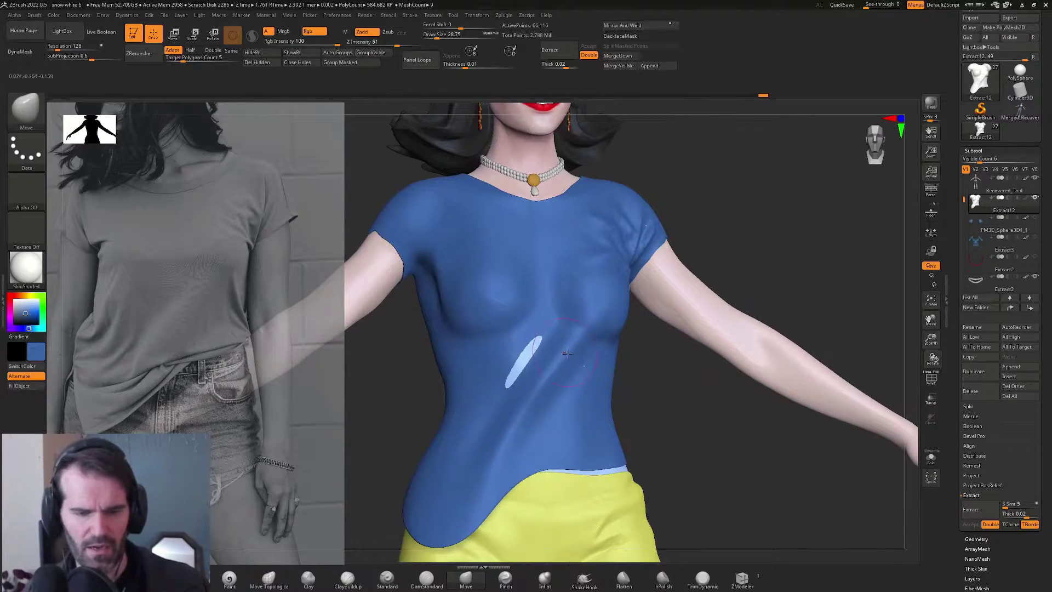
key(s)
drag(542, 374, 536, 375)
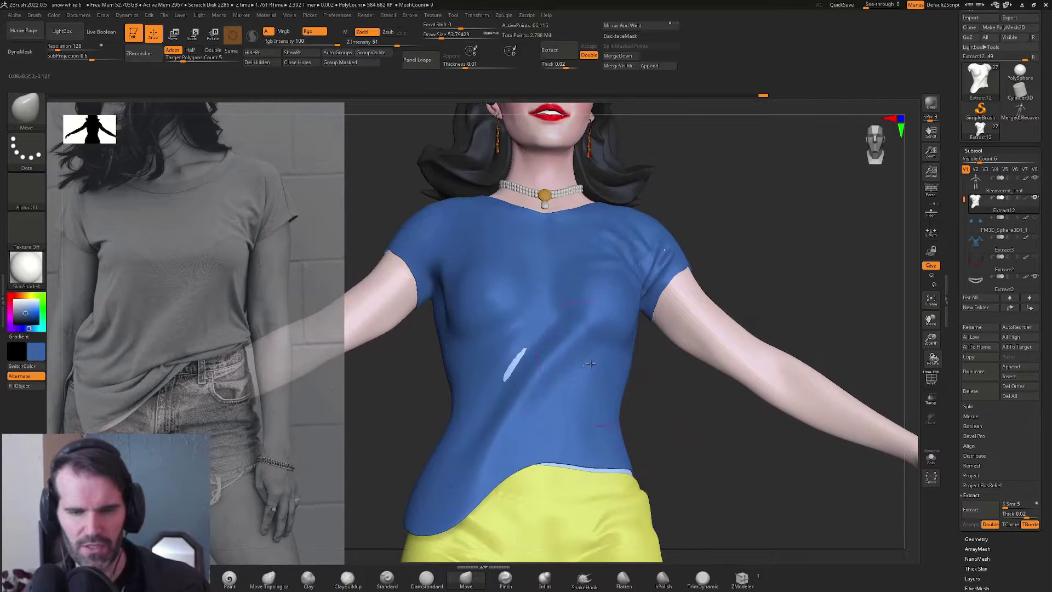
mouse_move(640, 374)
mouse_down()
mouse_move(527, 377)
mouse_move(575, 380)
mouse_up()
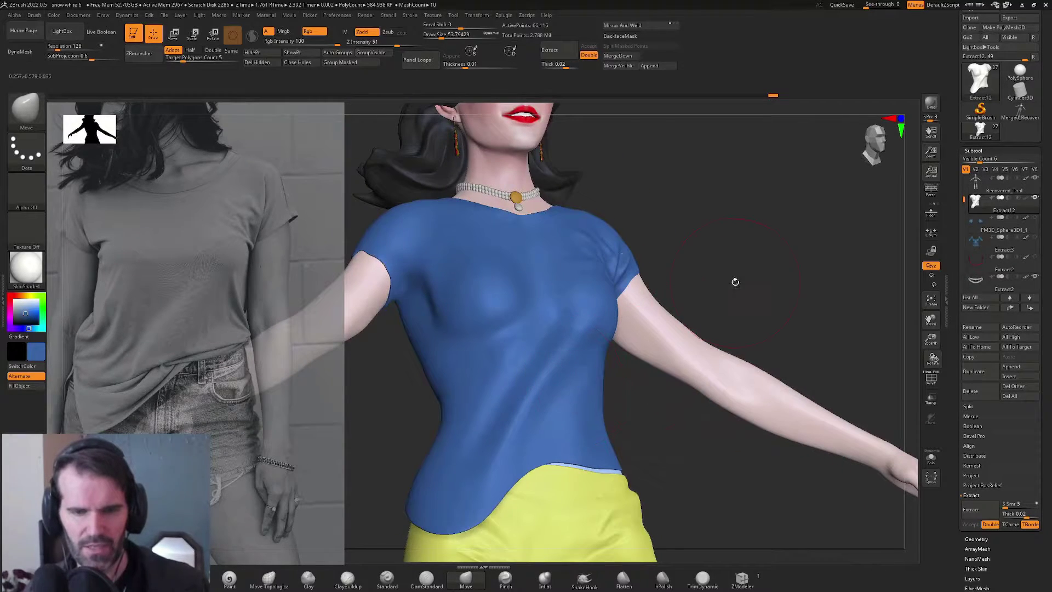
drag(735, 282, 714, 276)
drag(740, 229, 652, 241)
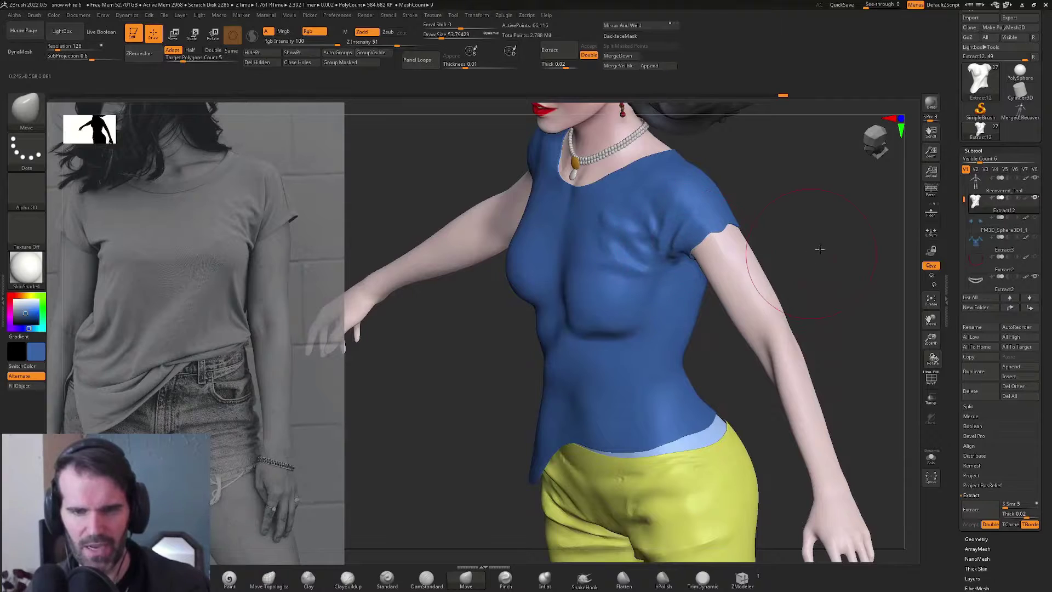
shift+drag(820, 249, 814, 249)
Step: Isolate the shirt and sculpt a long fold from beneath the left breast to the left waist at a draw size of about 18.5
alt+drag(730, 341, 682, 351)
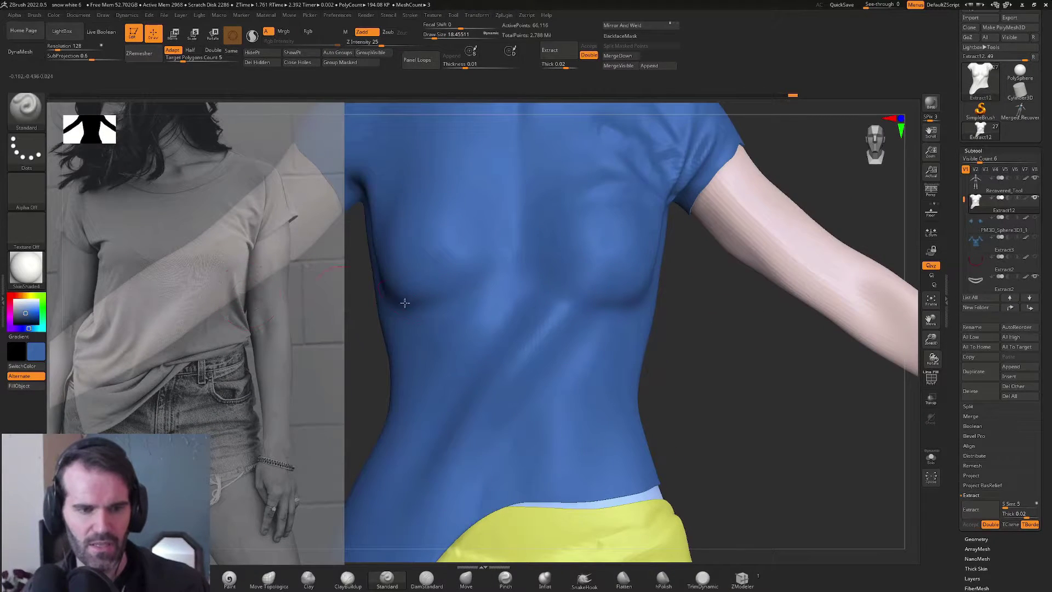
key(alt+s)
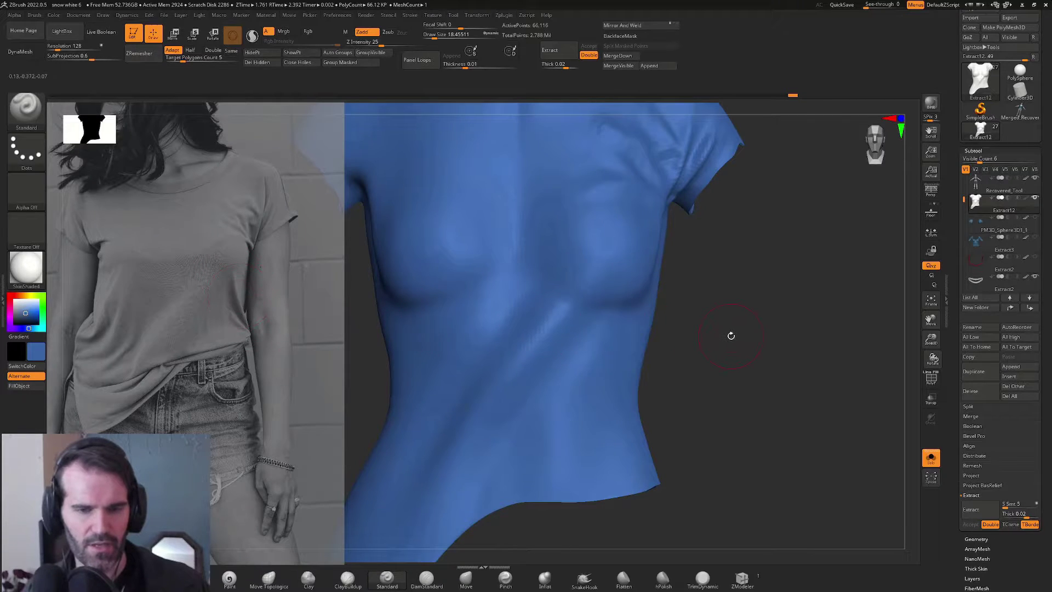
drag(731, 335, 241, 313)
key(s)
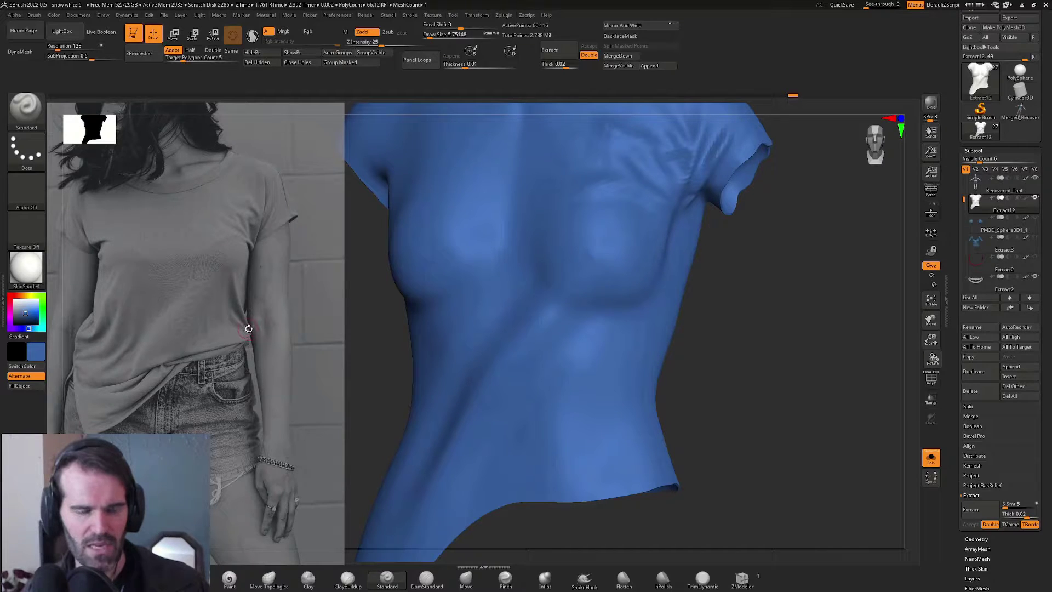
drag(849, 405, 737, 364)
key(s)
drag(634, 311, 638, 313)
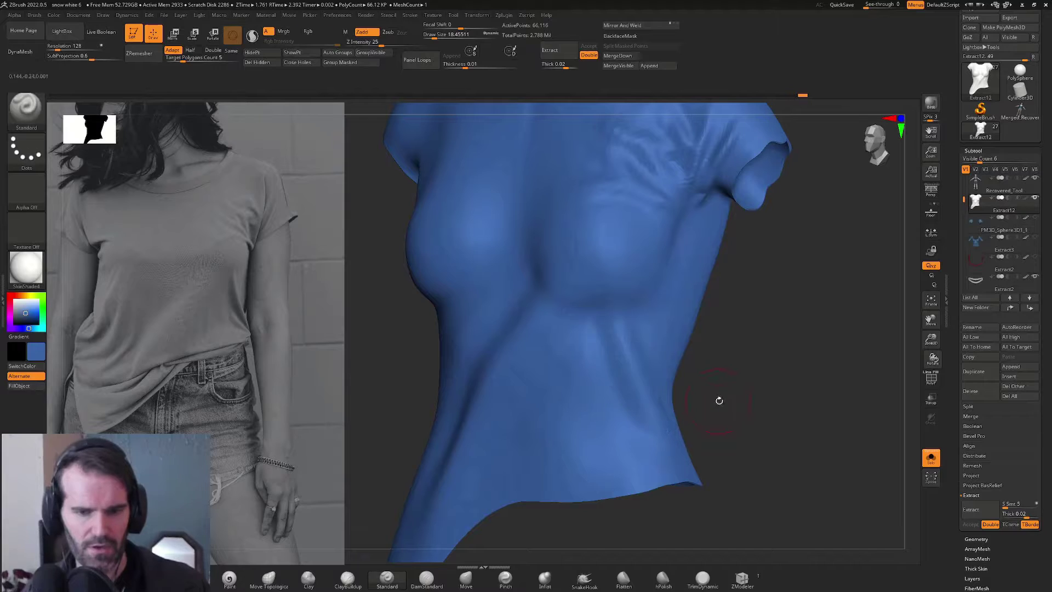
mouse_move(719, 399)
mouse_down()
mouse_move(714, 384)
mouse_move(617, 314)
mouse_up()
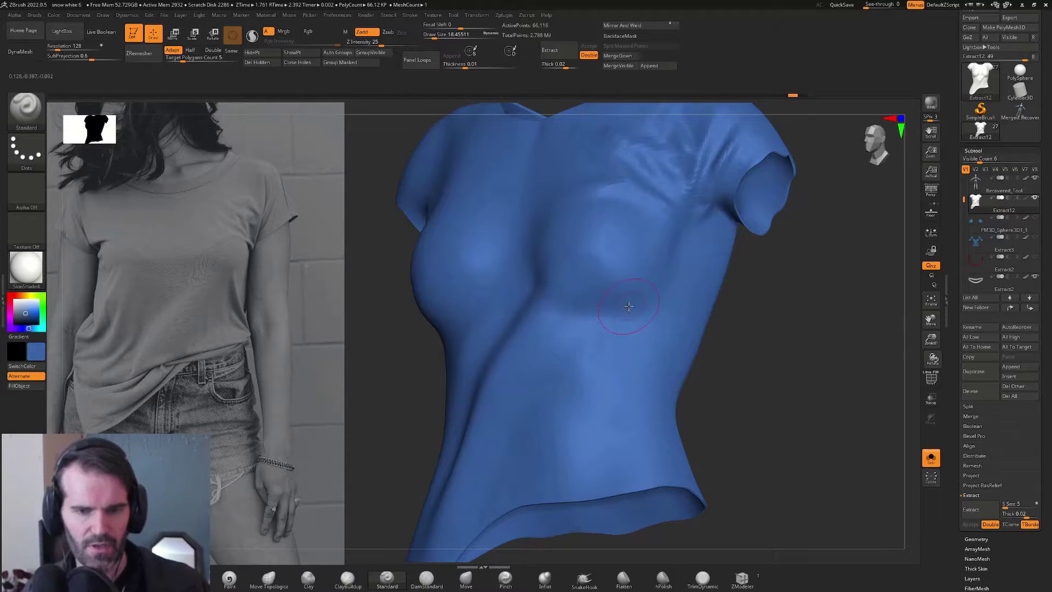
drag(714, 441, 622, 320)
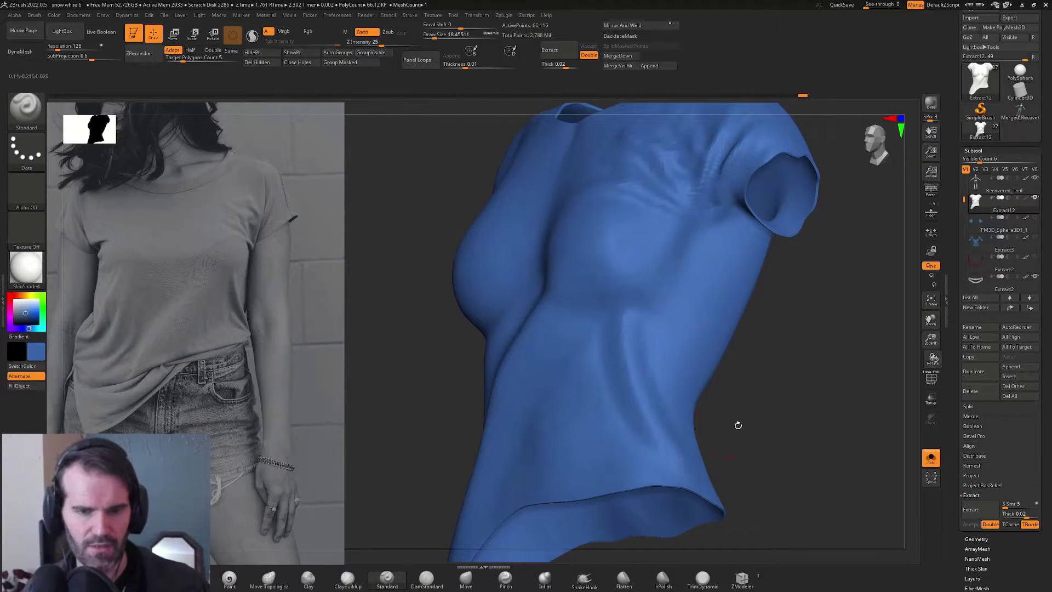
Step: Add a second curved fold toward the left waist and carve the groove beside it at a draw size of about 9.4
drag(734, 425, 643, 291)
mouse_move(703, 440)
mouse_down()
mouse_move(772, 442)
mouse_move(613, 387)
mouse_move(652, 444)
mouse_up()
key(s)
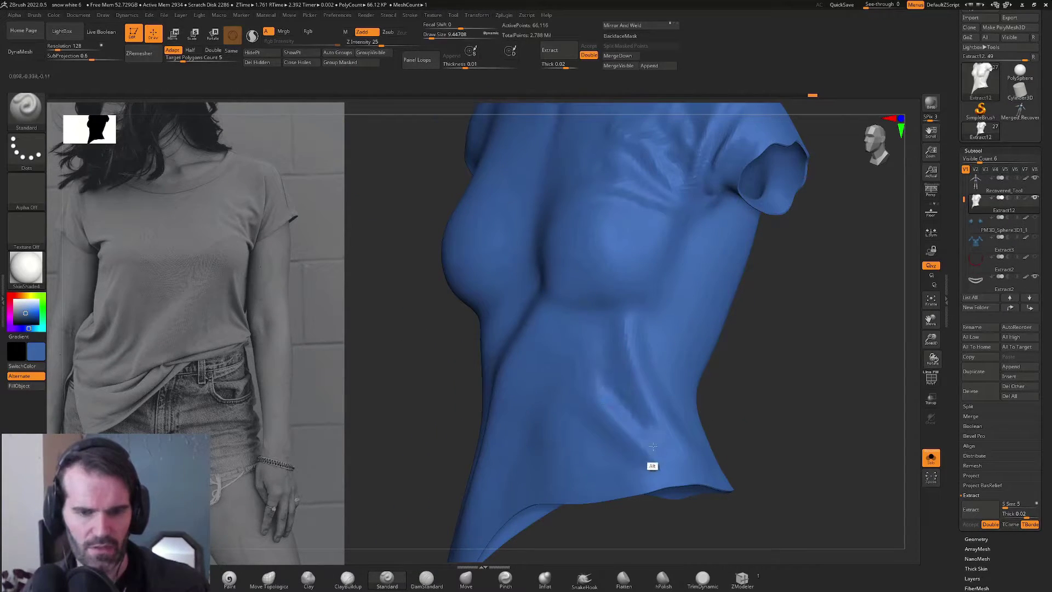
alt+drag(609, 392, 677, 434)
mouse_move(748, 378)
mouse_down()
mouse_move(679, 361)
mouse_move(693, 429)
mouse_up()
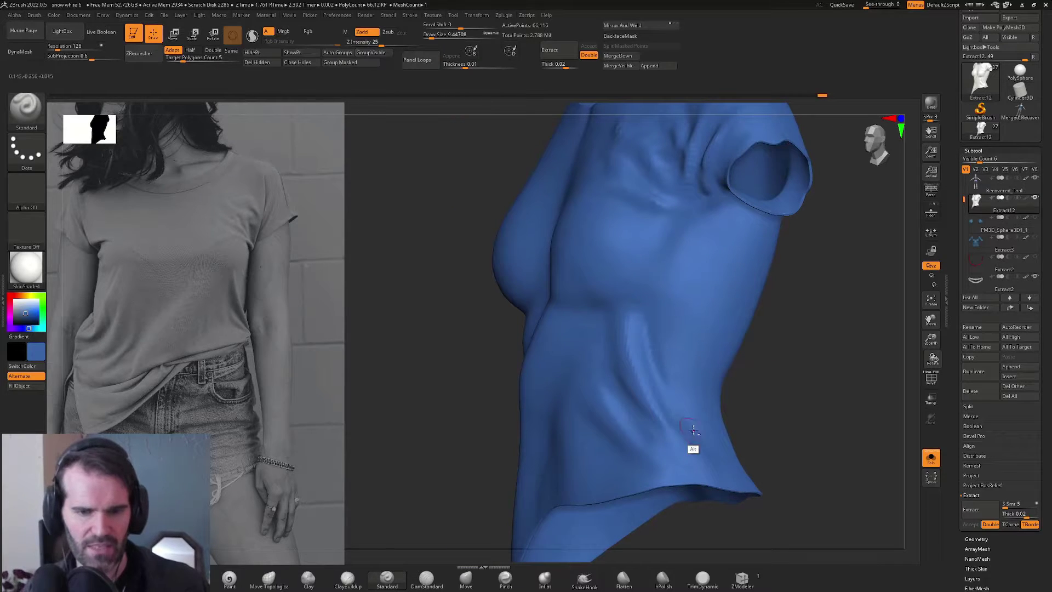
Step: Carve deeper grooves between the left waist folds, showing the whole character to check the shape
drag(719, 392, 766, 387)
mouse_move(611, 324)
alt+mouse_down()
mouse_move(608, 383)
mouse_move(658, 420)
alt+mouse_up()
key(alt+s)
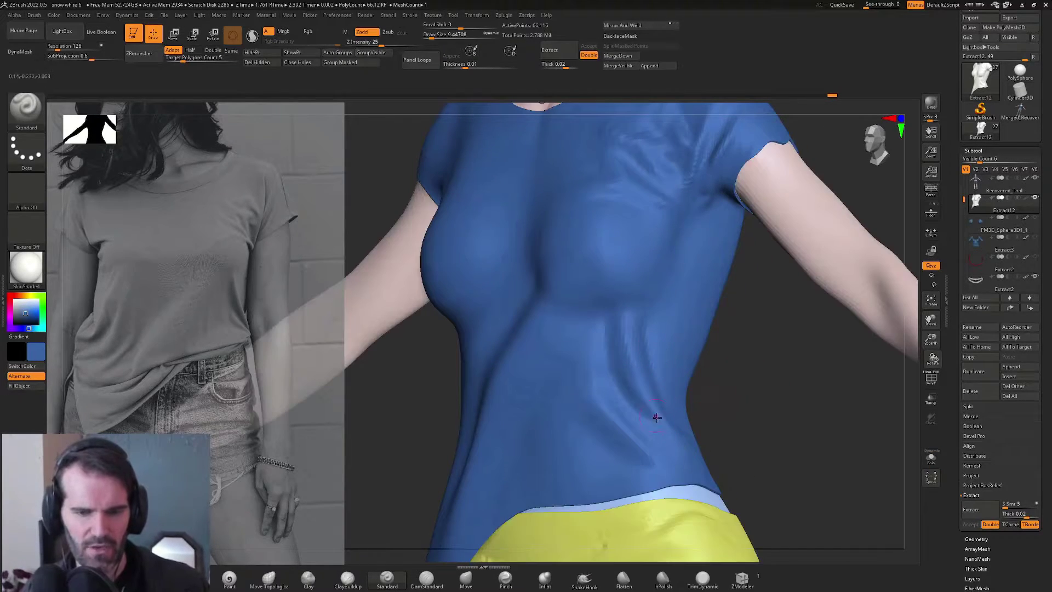
right_drag(699, 428, 671, 443)
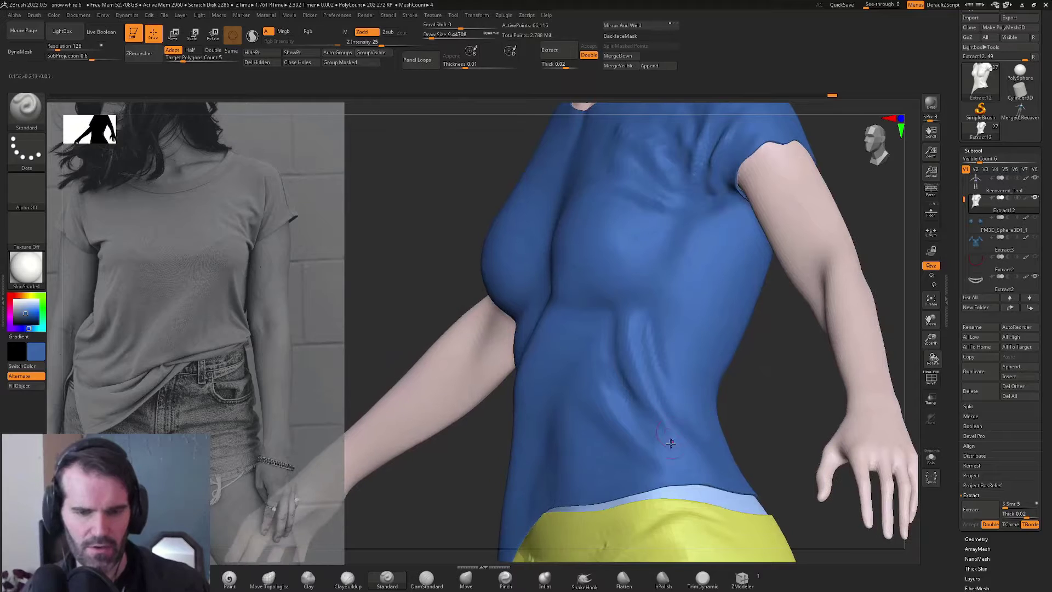
alt+drag(638, 421, 672, 444)
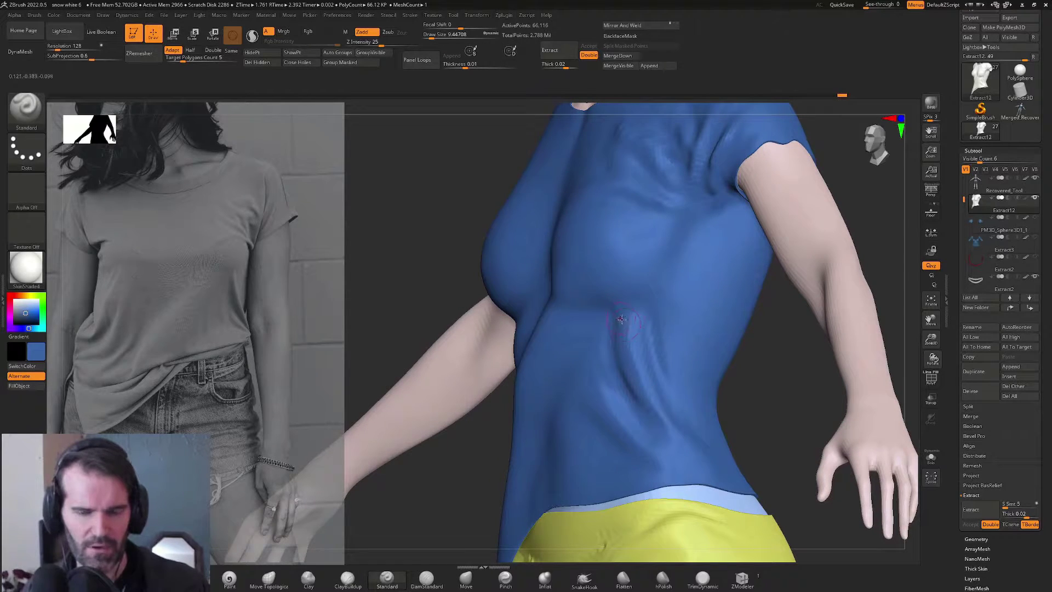
Step: Smooth the lower ends of the left waist folds so they blend into the surrounding cloth, at a draw size of about 9.4
key(shift)
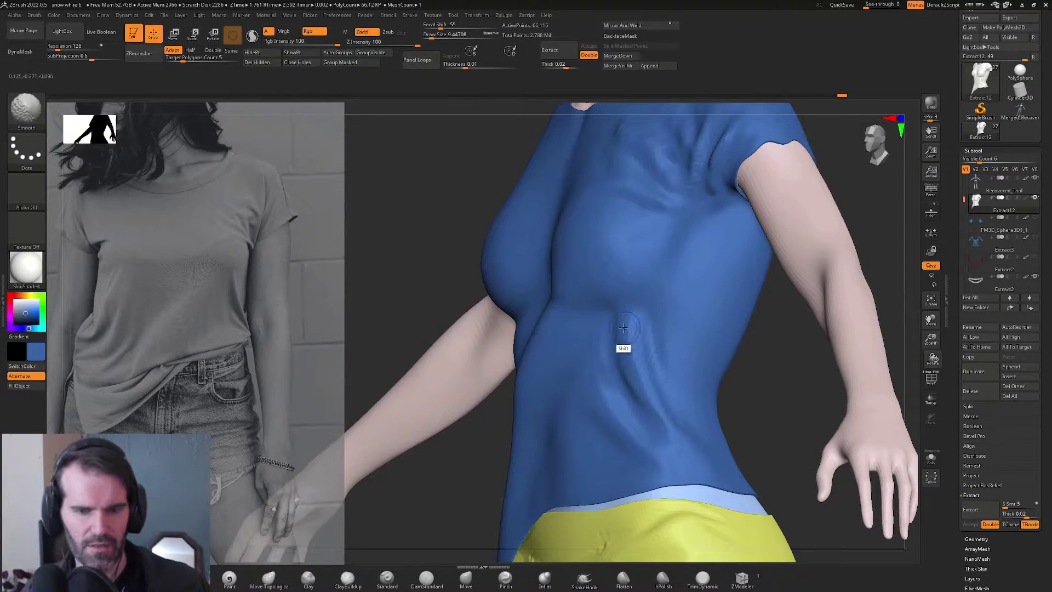
shift+drag(629, 402, 676, 437)
right_drag(744, 426, 712, 448)
right_drag(832, 420, 616, 379)
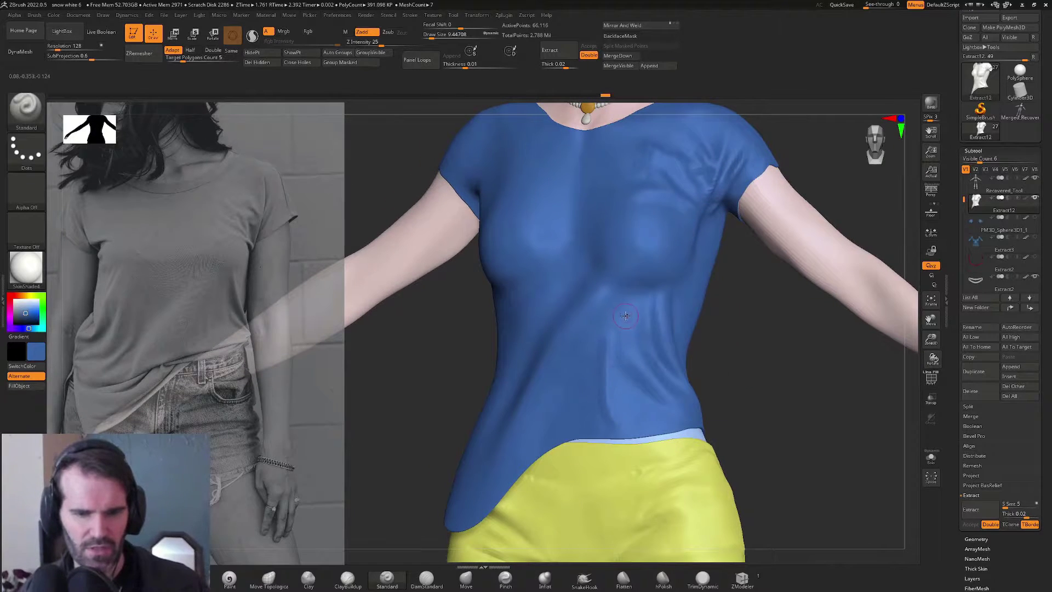
key(shift)
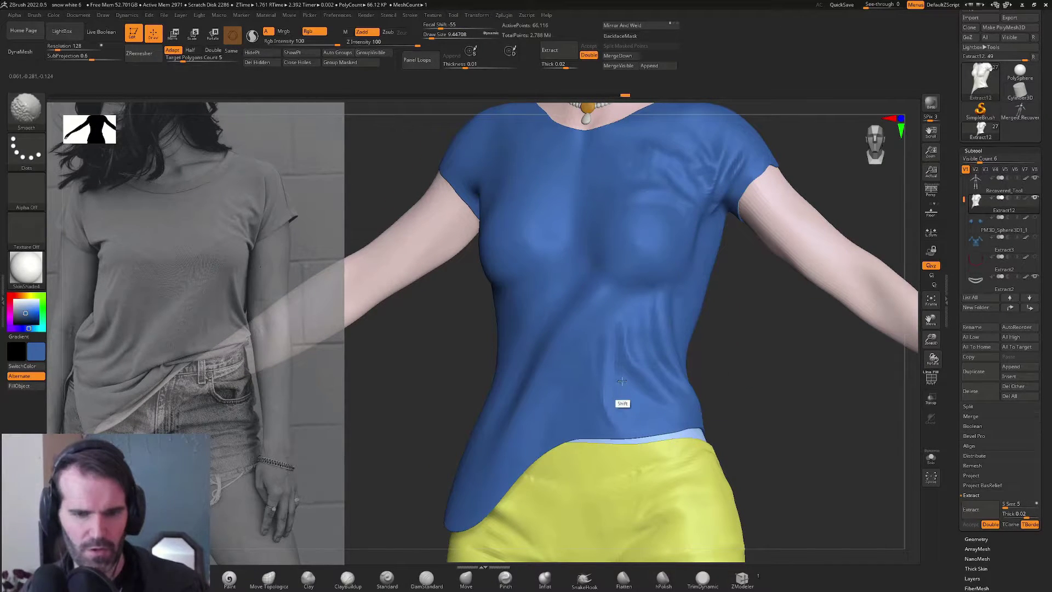
mouse_move(622, 380)
shift+mouse_down()
mouse_move(652, 386)
mouse_move(613, 386)
shift+mouse_up()
Step: Sculpt two curved folds above the front hem from the left waist toward the right hip at a draw size of about 21.6, undoing the last changes
mouse_move(639, 375)
ctrl+right_down()
mouse_move(736, 284)
mouse_move(730, 357)
mouse_move(702, 322)
ctrl+right_up()
key(s)
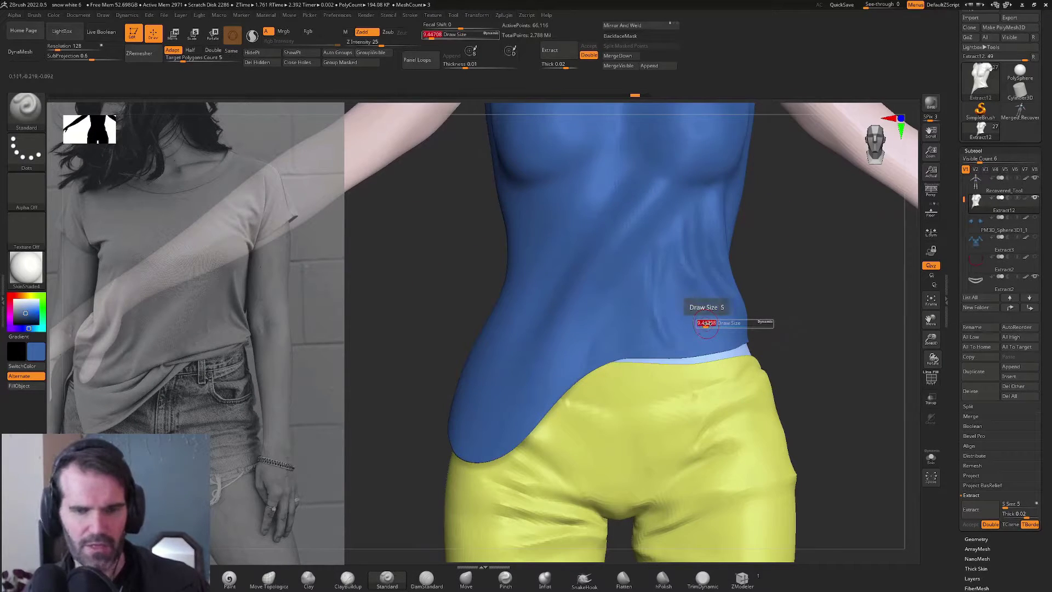
drag(707, 323, 713, 323)
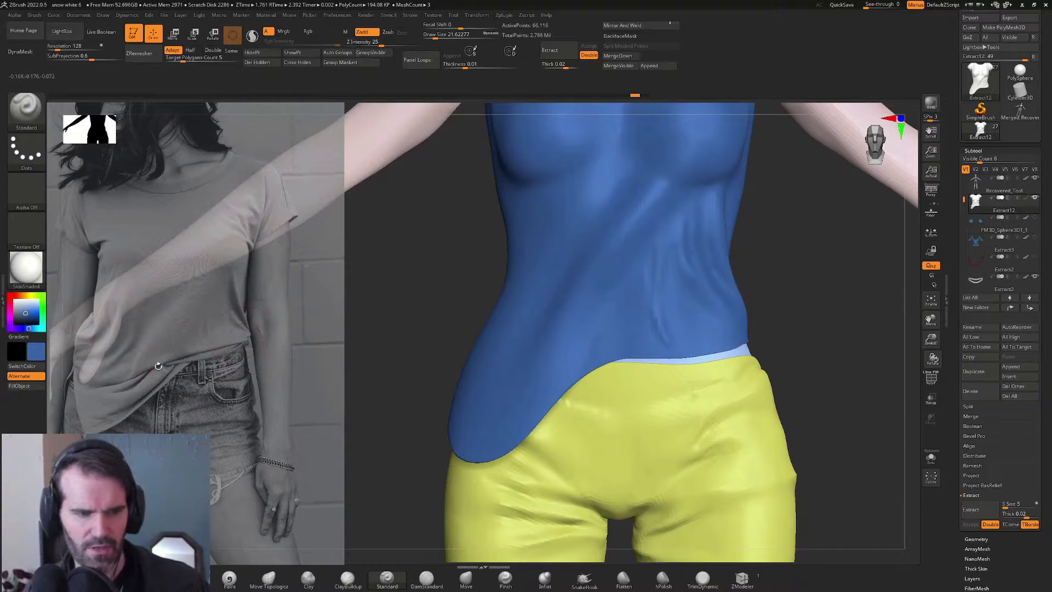
mouse_move(731, 326)
mouse_down()
mouse_move(657, 329)
mouse_move(551, 369)
mouse_move(641, 332)
mouse_move(540, 368)
mouse_up()
drag(679, 327, 509, 389)
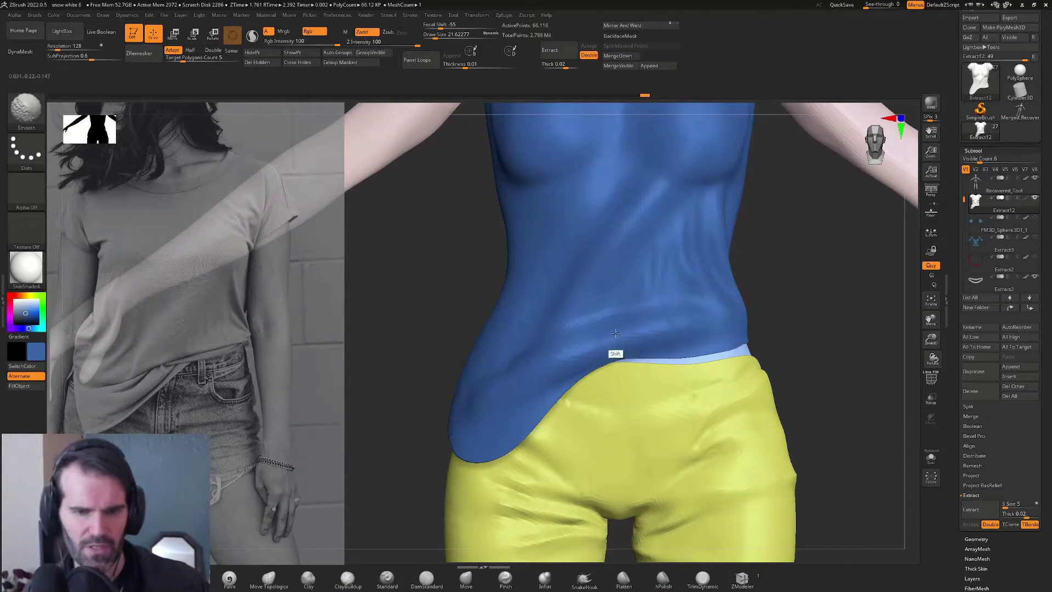
drag(780, 303, 713, 309)
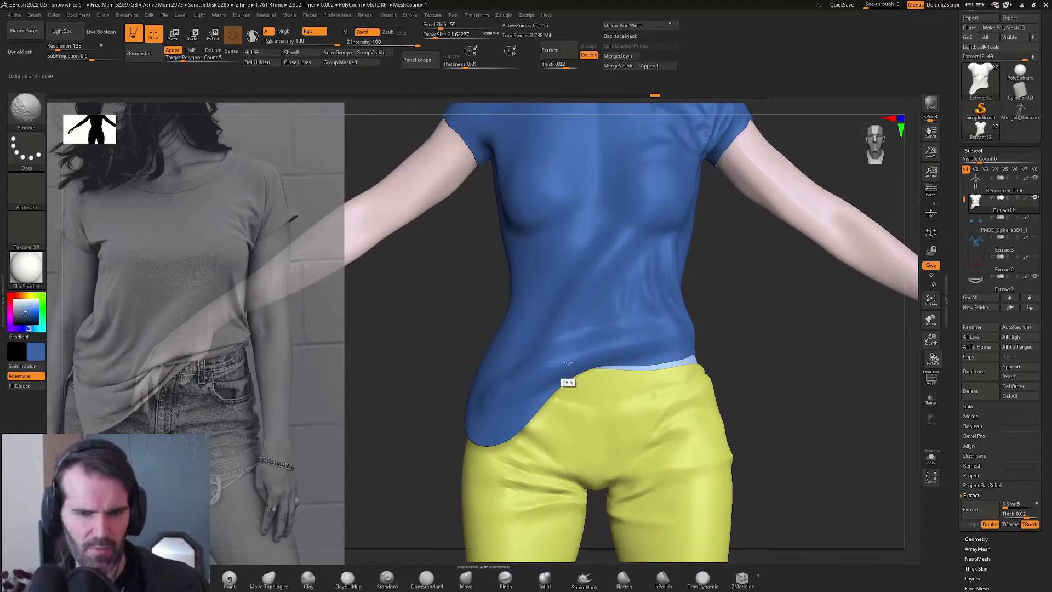
key(ctrl+z)
key(ctrl+z)
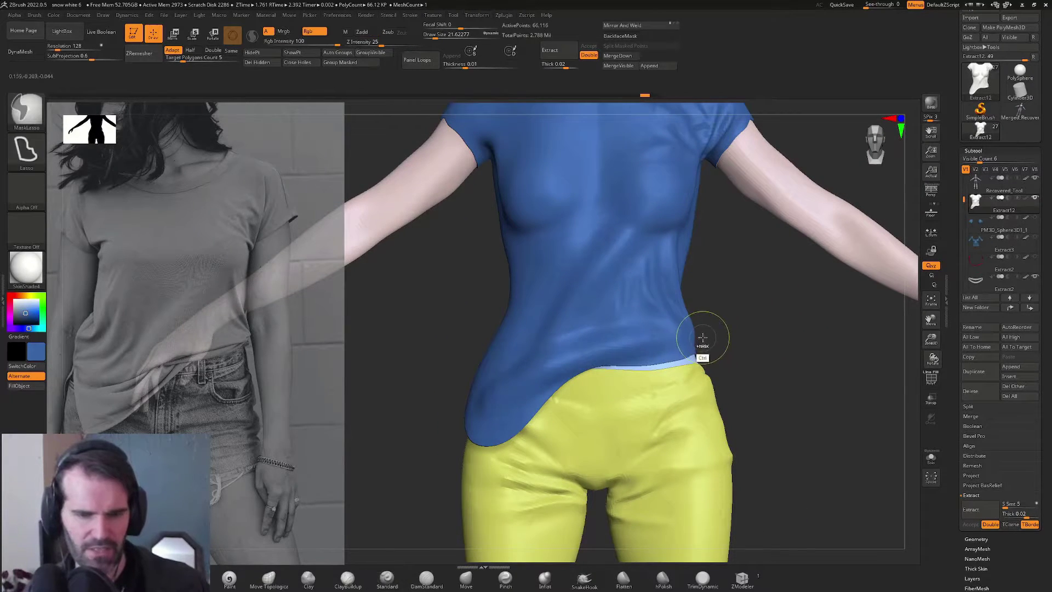
Step: Strengthen the curved fold above the hem and extend it around the right hip at a draw size of about 14.2
key(s)
drag(662, 339, 567, 369)
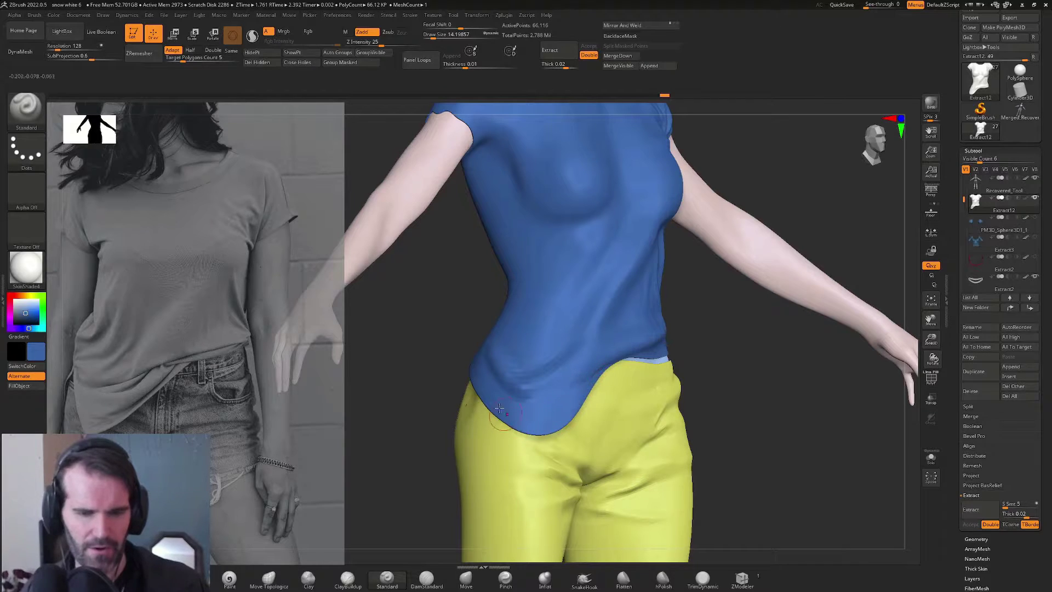
drag(499, 371, 583, 360)
drag(714, 350, 689, 378)
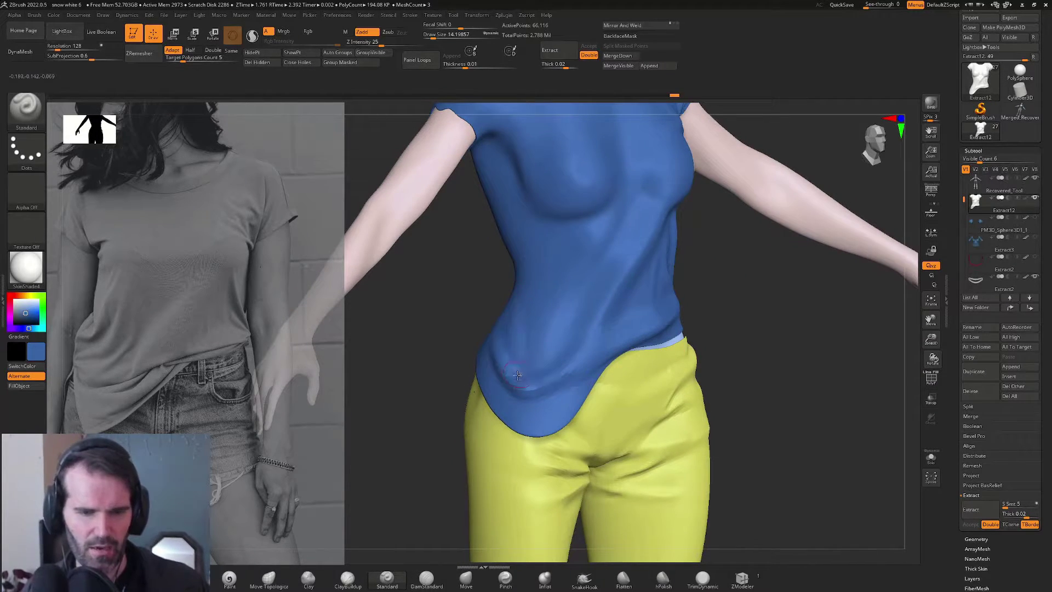
right_drag(517, 375, 524, 371)
Step: Sculpt vertical folds running down the right hip into the hem fold and smooth them
drag(511, 304, 519, 362)
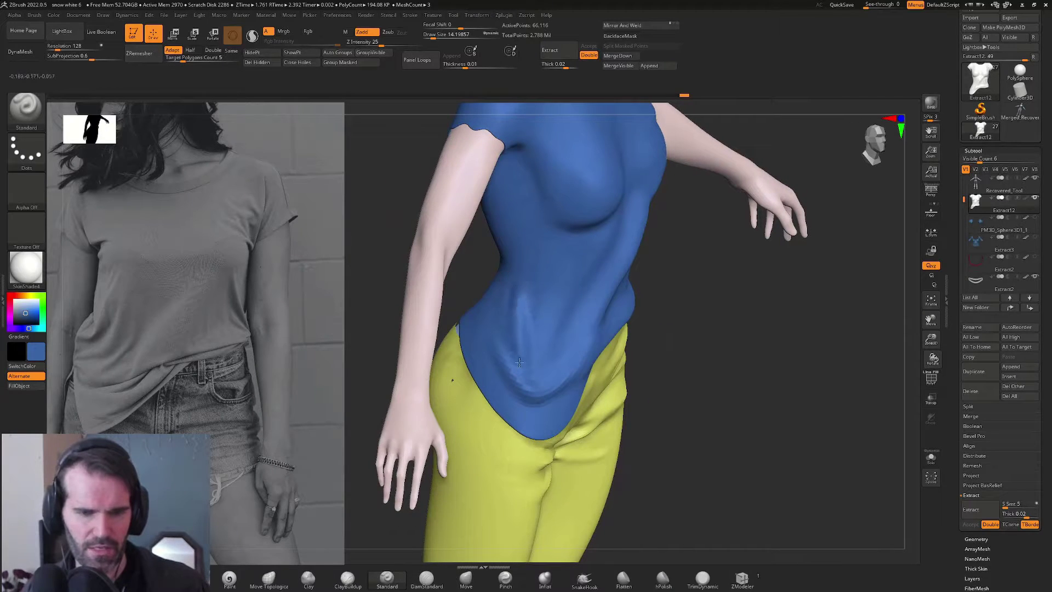
mouse_move(478, 310)
mouse_down()
mouse_move(502, 361)
mouse_move(530, 387)
mouse_up()
shift+drag(526, 299, 542, 367)
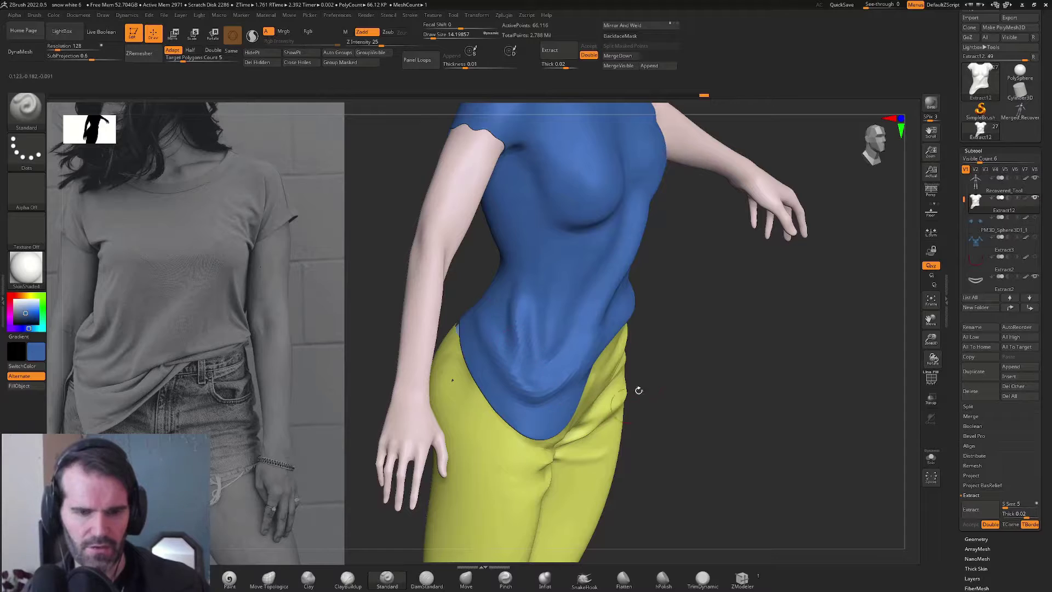
right_drag(541, 356, 532, 378)
right_drag(584, 281, 603, 357)
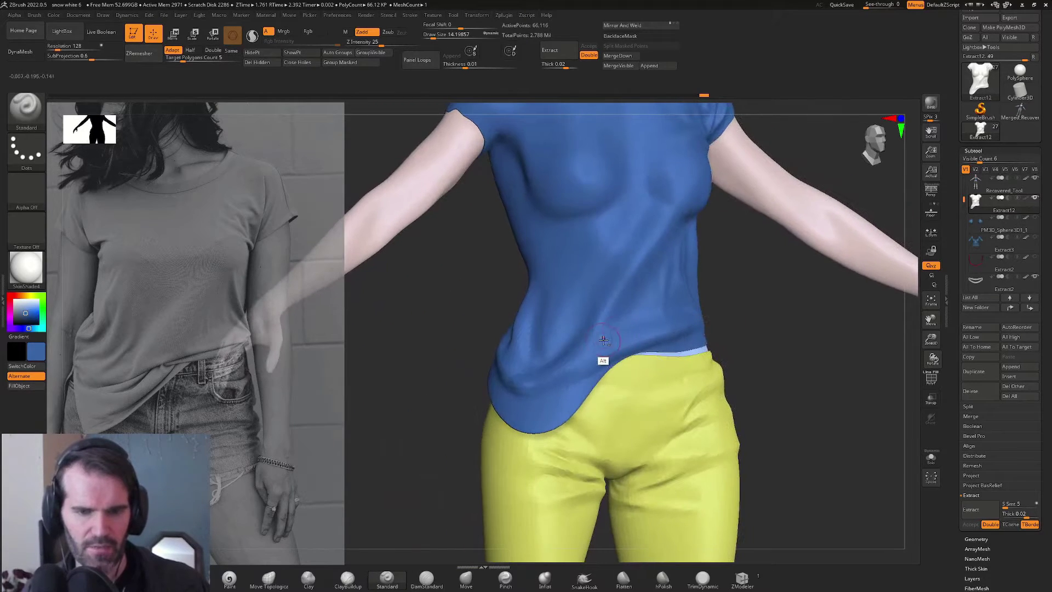
alt+right_drag(719, 307, 754, 317)
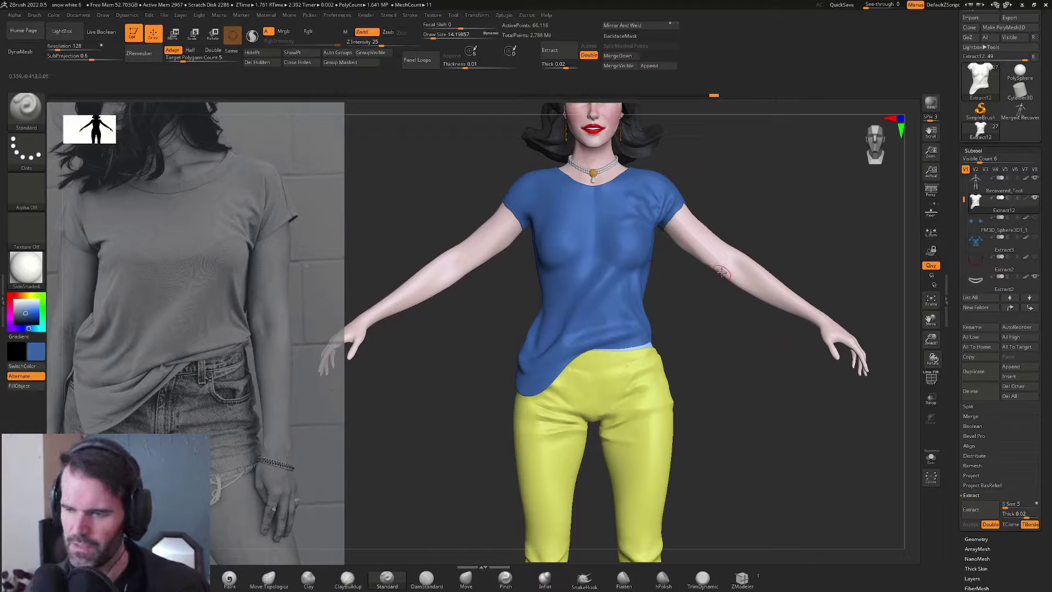
Step: Isolate the shirt and sculpt folds radiating from the right armpit up to the shoulder and above the right breast
right_drag(676, 338, 493, 416)
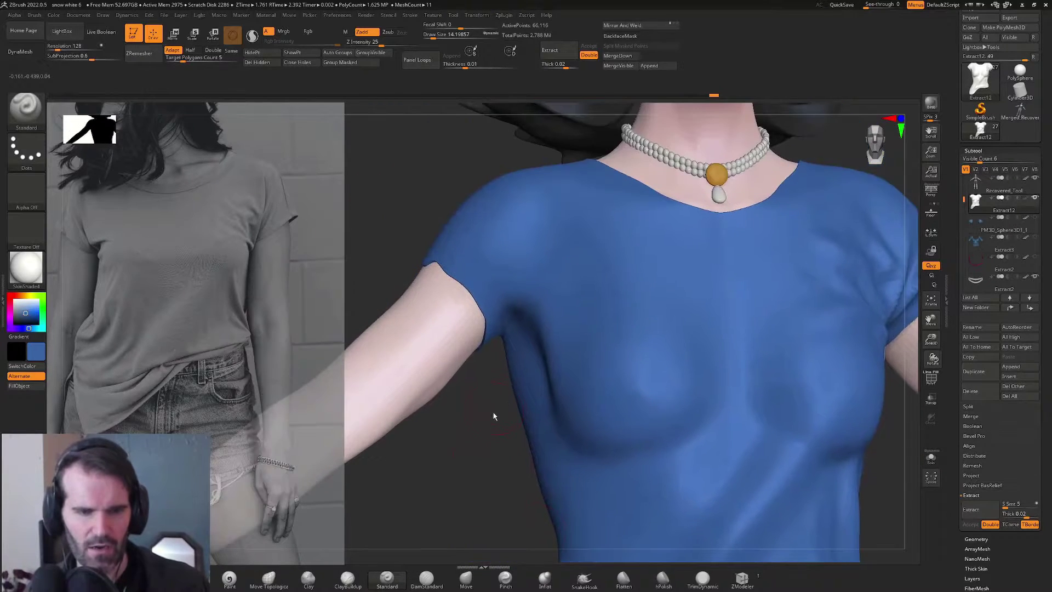
key(alt+shift+s)
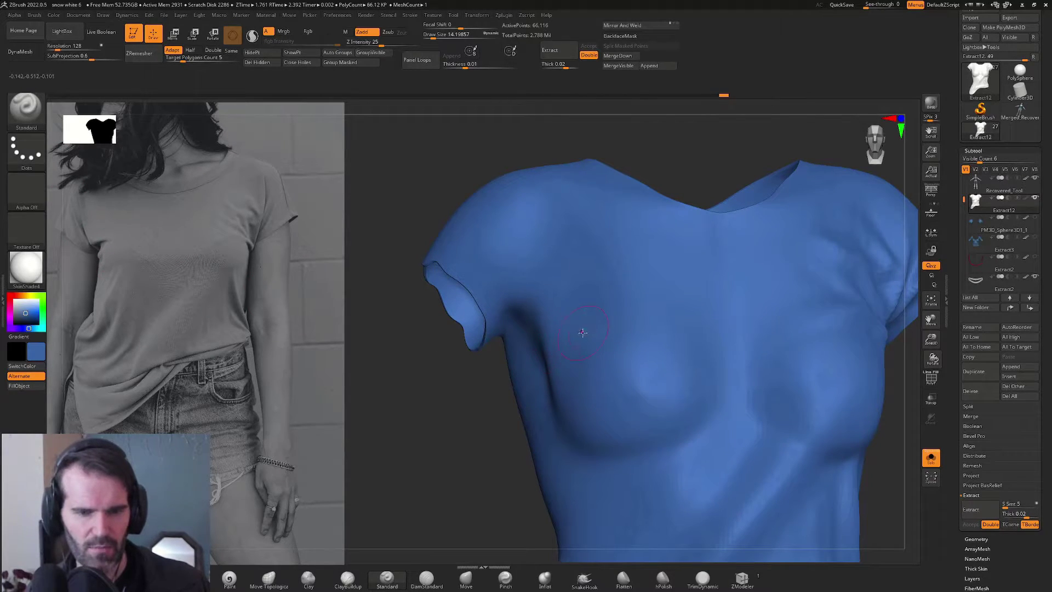
mouse_move(532, 355)
mouse_down()
mouse_move(540, 347)
mouse_move(517, 308)
mouse_move(502, 203)
mouse_up()
mouse_move(518, 287)
mouse_down()
mouse_move(491, 219)
mouse_move(529, 351)
mouse_up()
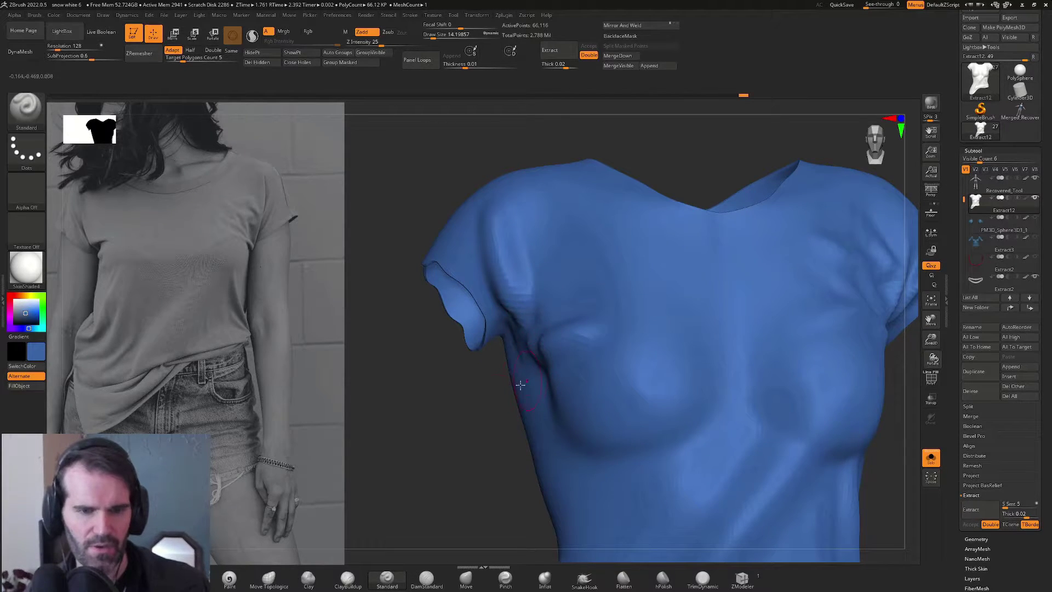
right_drag(519, 384, 584, 378)
drag(536, 310, 554, 350)
mouse_move(515, 290)
mouse_down()
mouse_move(547, 345)
mouse_move(535, 343)
mouse_move(566, 357)
mouse_up()
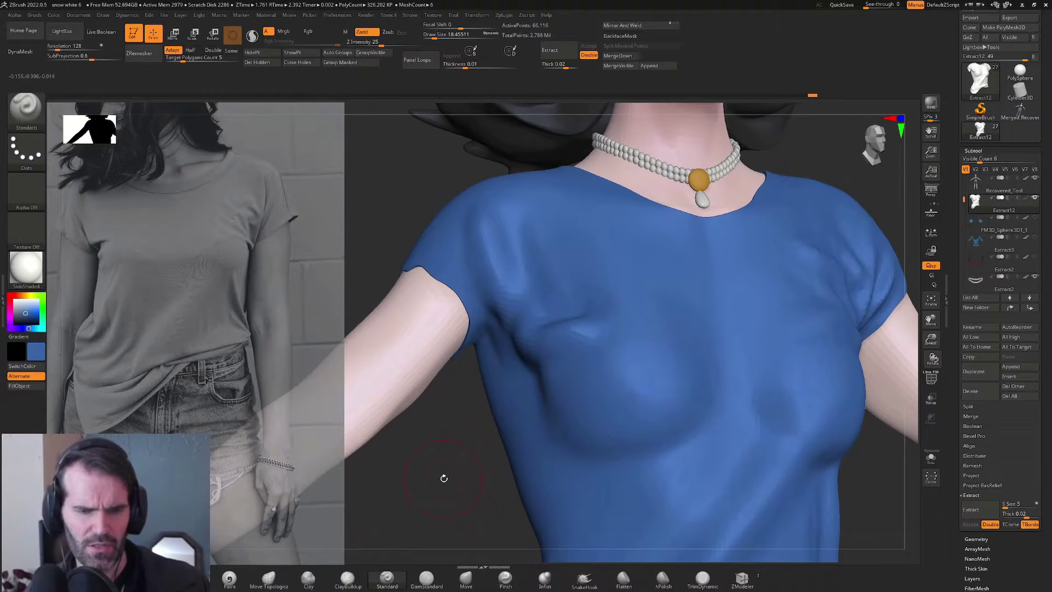
Step: Show the whole character and sculpt diagonal folds from beneath the right breast down the right side at a draw size of about 18.5
drag(443, 478, 589, 324)
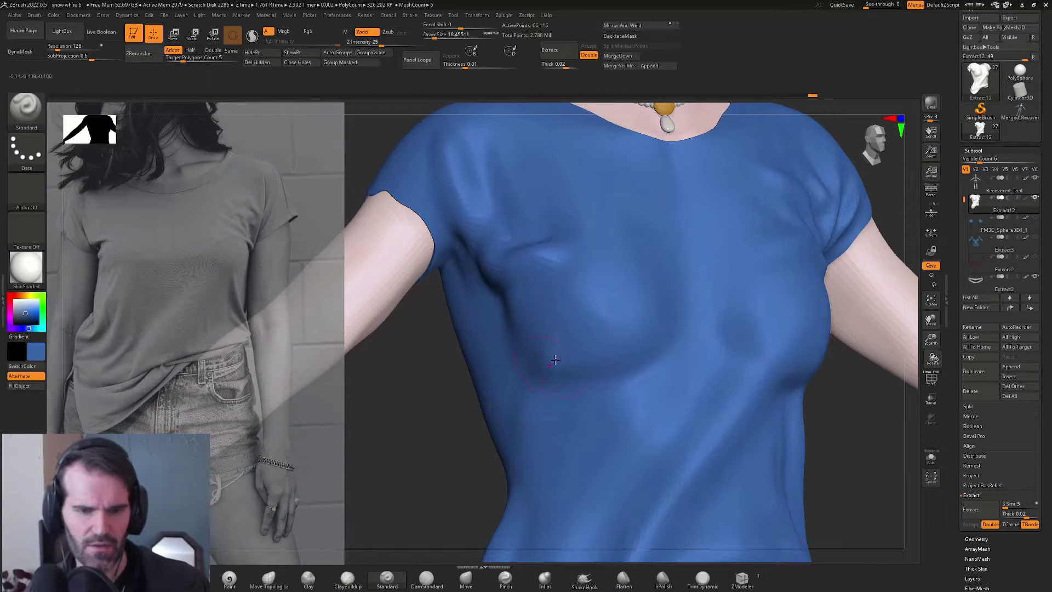
mouse_move(555, 363)
shift+mouse_down()
mouse_move(564, 381)
mouse_move(503, 488)
mouse_move(539, 476)
shift+mouse_up()
drag(555, 391, 513, 457)
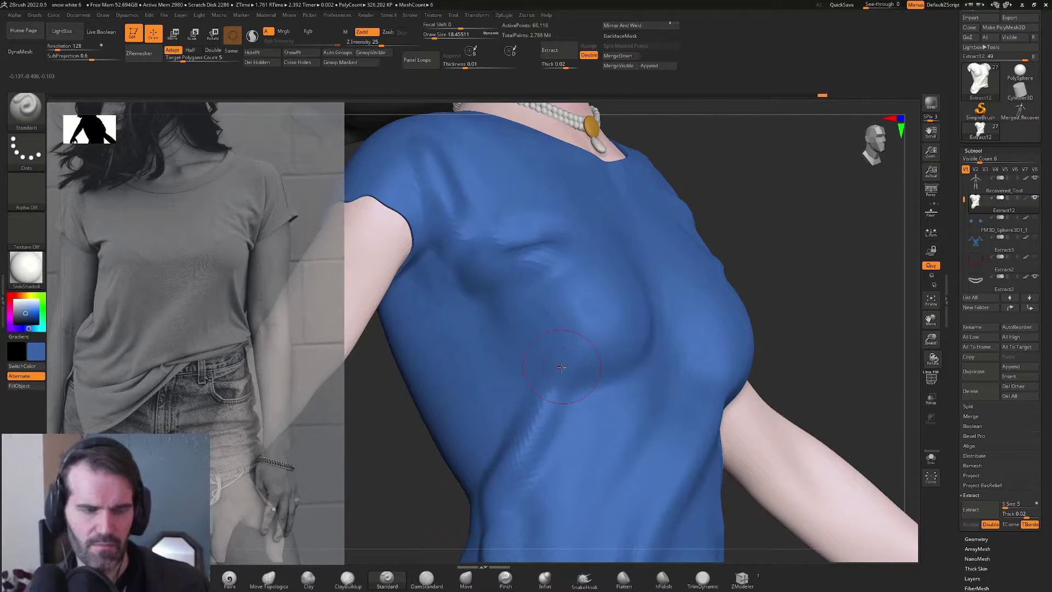
drag(548, 357, 524, 344)
drag(465, 435, 540, 331)
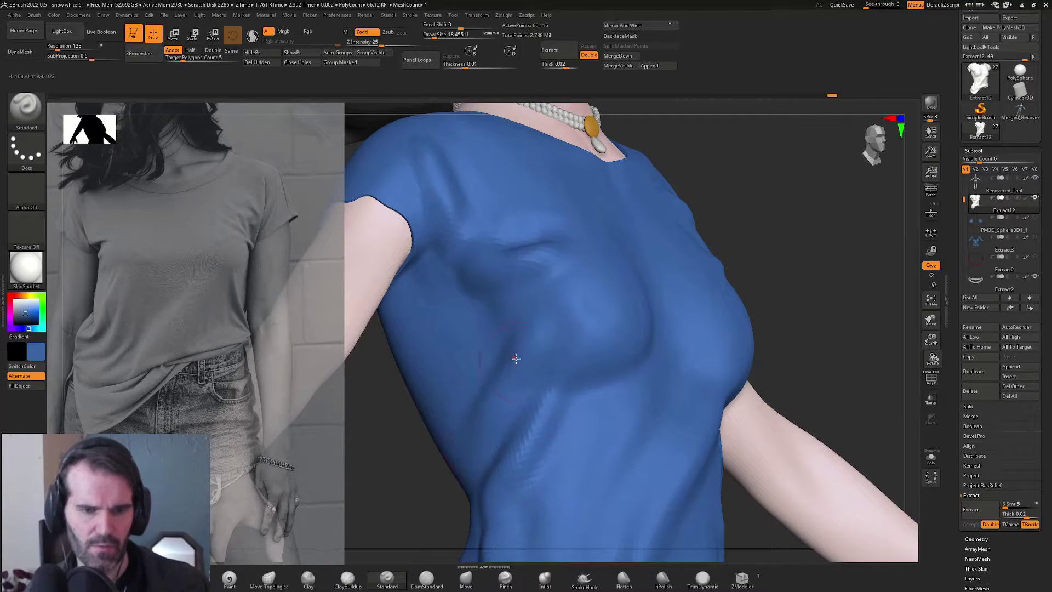
Step: Carve grooves between the right side folds, add small wrinkles below the armpit and smooth them at a draw size of about 7.5
alt+drag(465, 474, 526, 378)
alt+drag(502, 520, 561, 359)
mouse_move(518, 424)
mouse_down()
mouse_move(536, 331)
mouse_move(515, 312)
mouse_move(484, 348)
mouse_up()
mouse_move(469, 342)
shift+mouse_down()
mouse_move(479, 320)
mouse_move(475, 358)
shift+mouse_up()
mouse_move(502, 441)
shift+mouse_down()
mouse_move(482, 492)
mouse_move(514, 496)
mouse_move(488, 481)
shift+mouse_up()
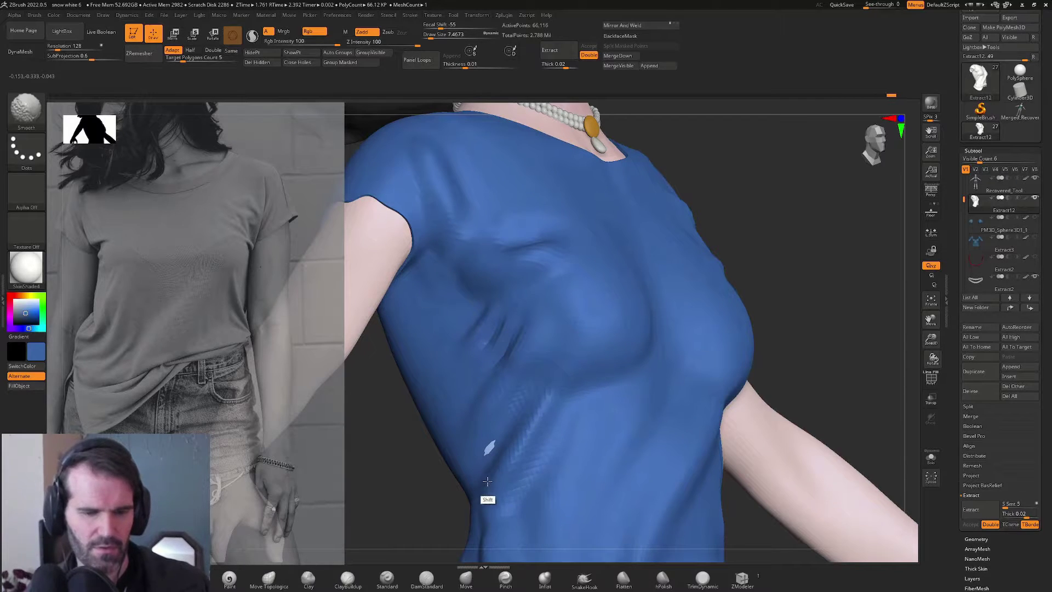
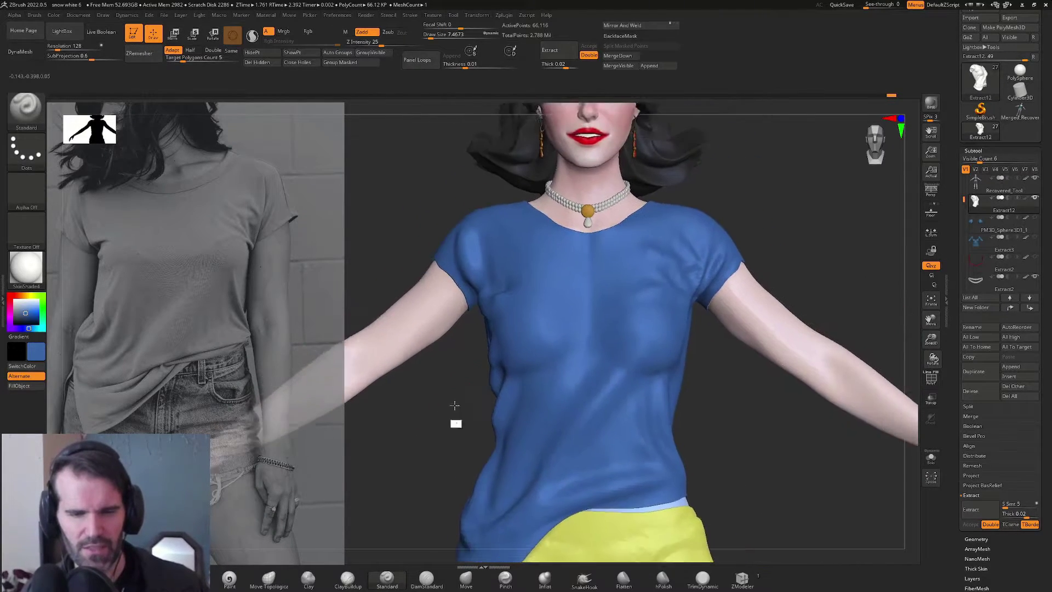
Step: Examine the folds along the shirt's right side from several angles, stepping down one subdivision level
drag(454, 434, 481, 406)
mouse_move(466, 384)
alt+right_down()
mouse_move(445, 450)
mouse_move(572, 355)
alt+right_up()
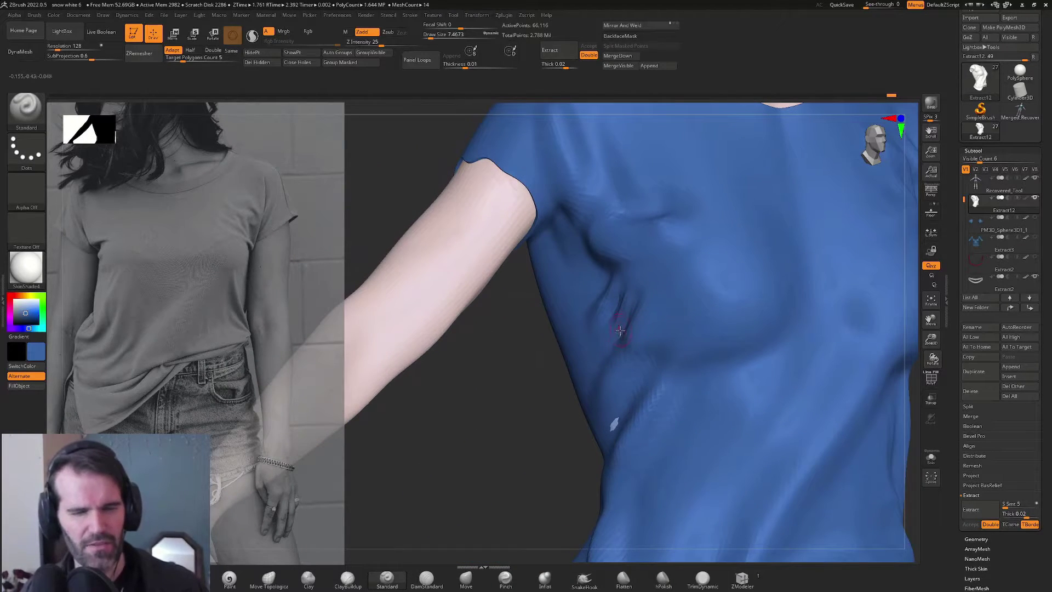
drag(521, 449, 482, 438)
drag(518, 406, 604, 344)
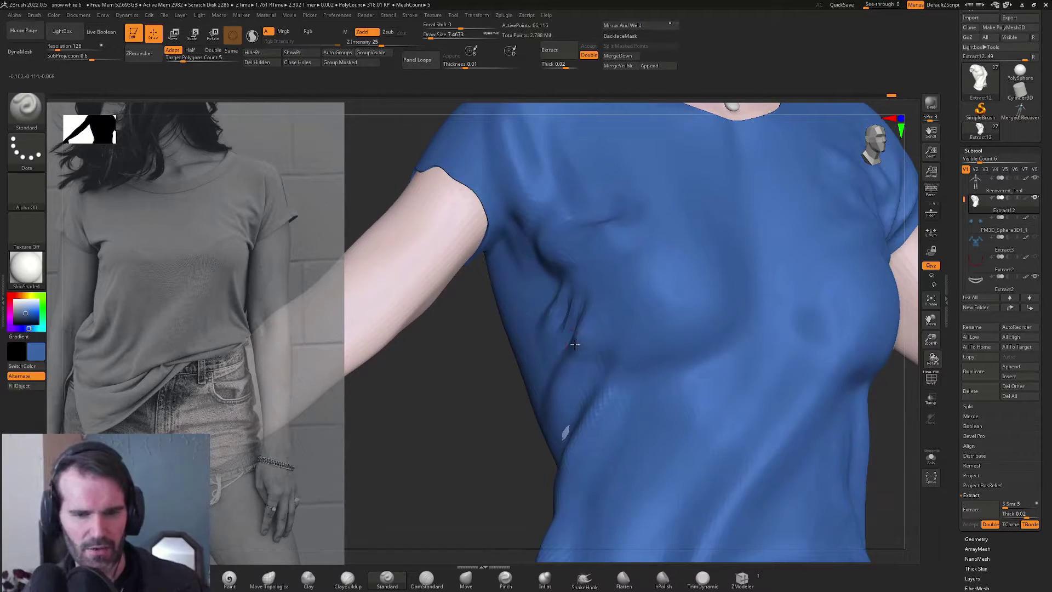
drag(491, 430, 595, 326)
key(shift)
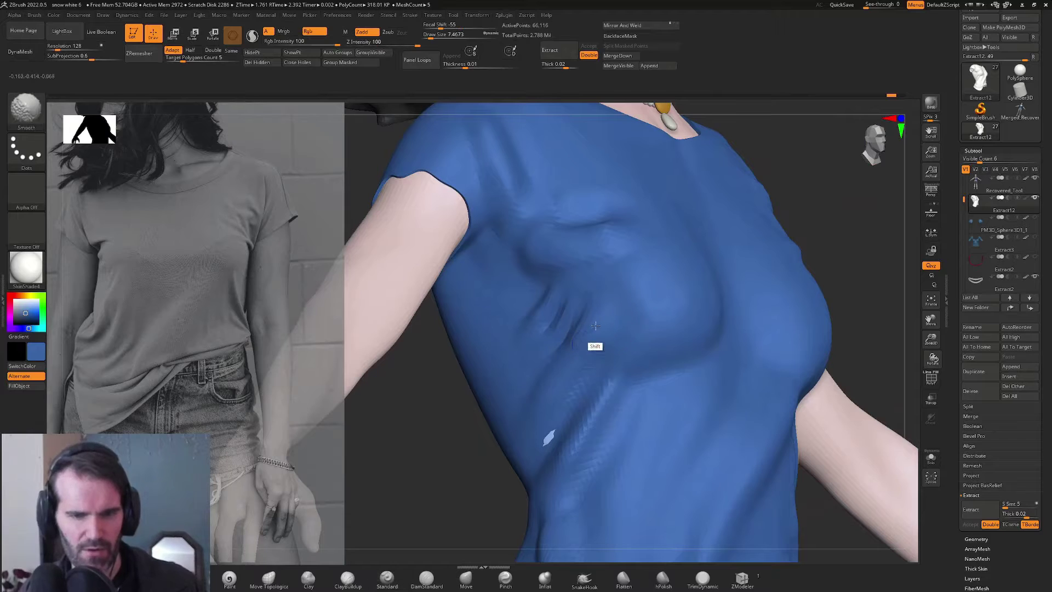
key(shift+d)
drag(730, 442, 524, 382)
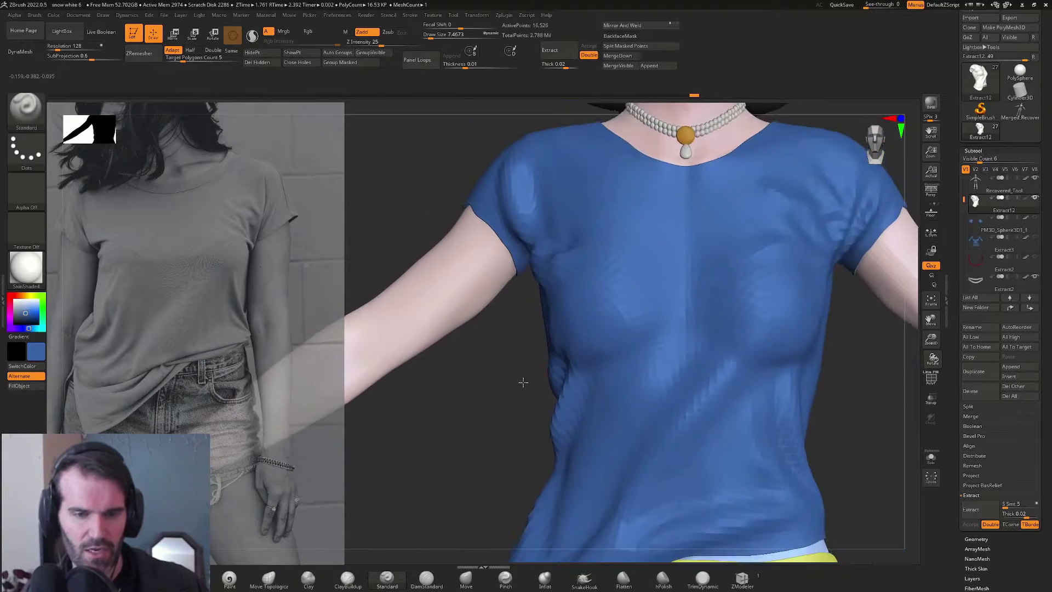
Step: Flatten the fold surfaces around the right shoulder and breast with the hPolish and TrimDynamic brushes
click(662, 578)
drag(490, 433, 508, 428)
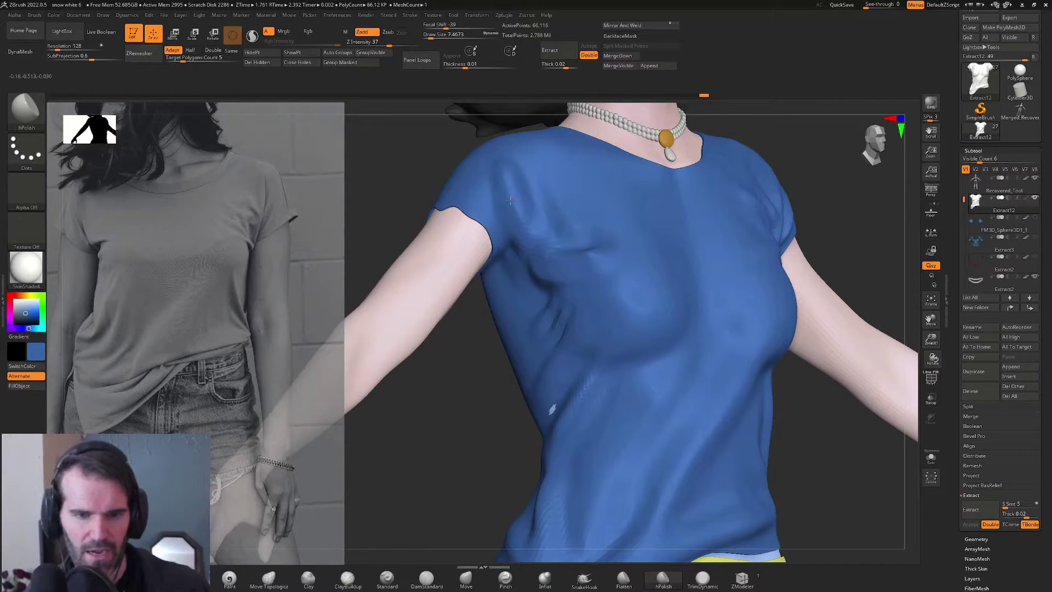
click(703, 577)
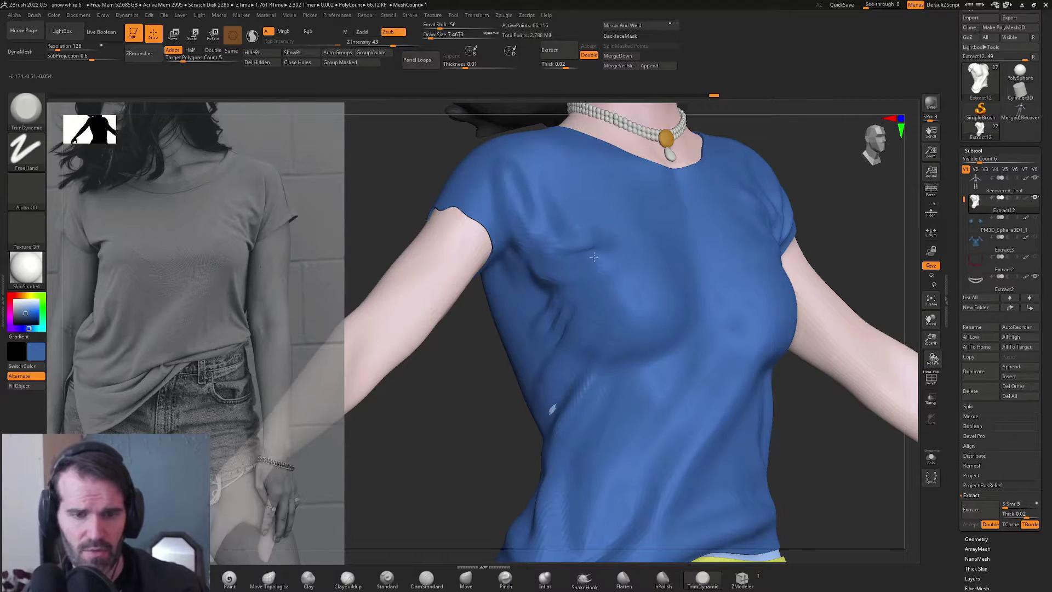
shift+drag(471, 397, 532, 392)
Step: Isolate the shirt and reshape the outline of its right waist and hip with the Move brush
mouse_move(509, 322)
mouse_down()
mouse_move(521, 329)
mouse_move(388, 337)
mouse_up()
key(1)
key(shift+s)
mouse_move(468, 348)
mouse_down()
mouse_move(402, 367)
mouse_move(372, 361)
mouse_move(399, 347)
mouse_up()
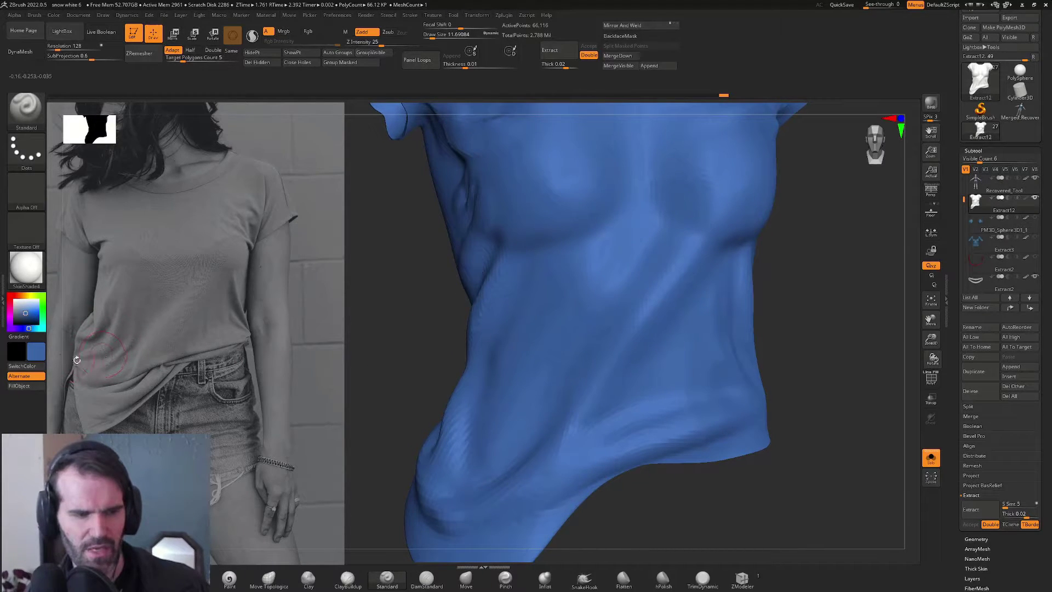
drag(356, 382, 400, 383)
click(466, 578)
key(s)
drag(532, 339, 525, 339)
drag(475, 391, 456, 388)
drag(765, 334, 608, 337)
mouse_move(455, 328)
mouse_down()
mouse_move(478, 345)
mouse_move(453, 349)
mouse_move(459, 367)
mouse_up()
drag(679, 321, 540, 325)
drag(466, 363, 468, 366)
mouse_move(455, 304)
mouse_down()
mouse_move(394, 352)
mouse_move(425, 336)
mouse_move(418, 326)
mouse_move(489, 298)
mouse_move(529, 310)
mouse_up()
Step: Sculpt folds beneath the right breast toward the hip with the Standard brush at a draw size of about 8.4, smoothing them at about 25
click(388, 578)
key(s)
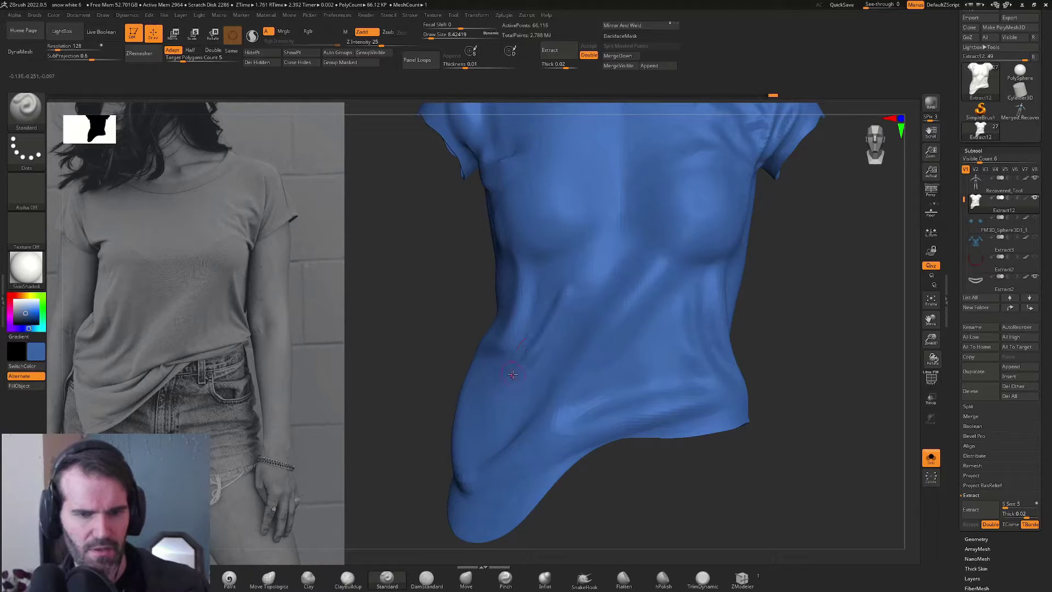
drag(431, 406, 493, 406)
mouse_move(533, 332)
alt+mouse_down()
mouse_move(562, 292)
mouse_move(548, 326)
mouse_move(483, 376)
alt+mouse_up()
key(s)
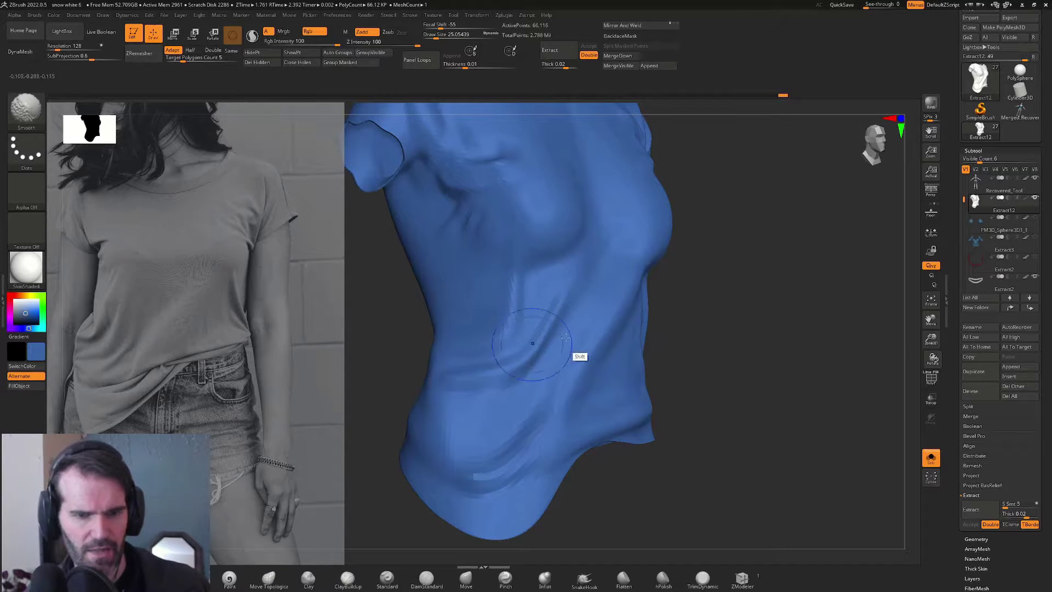
drag(691, 326, 657, 333)
Step: Sculpt and smooth finer diagonal folds from the stomach down to the right hip at a draw size of about 9.4
key(s)
drag(575, 344, 570, 343)
drag(492, 402, 574, 307)
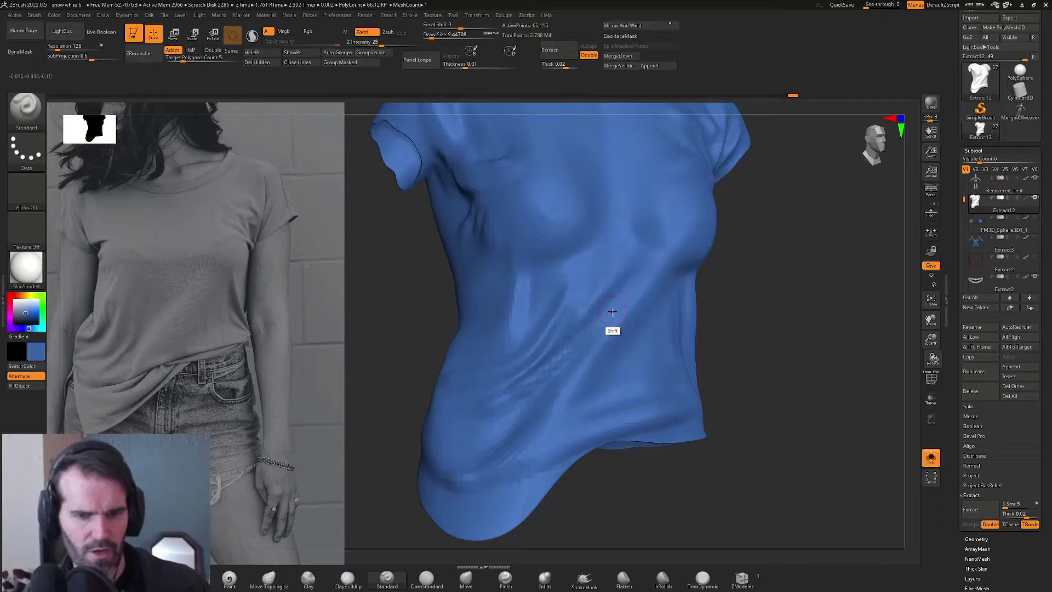
key(shift)
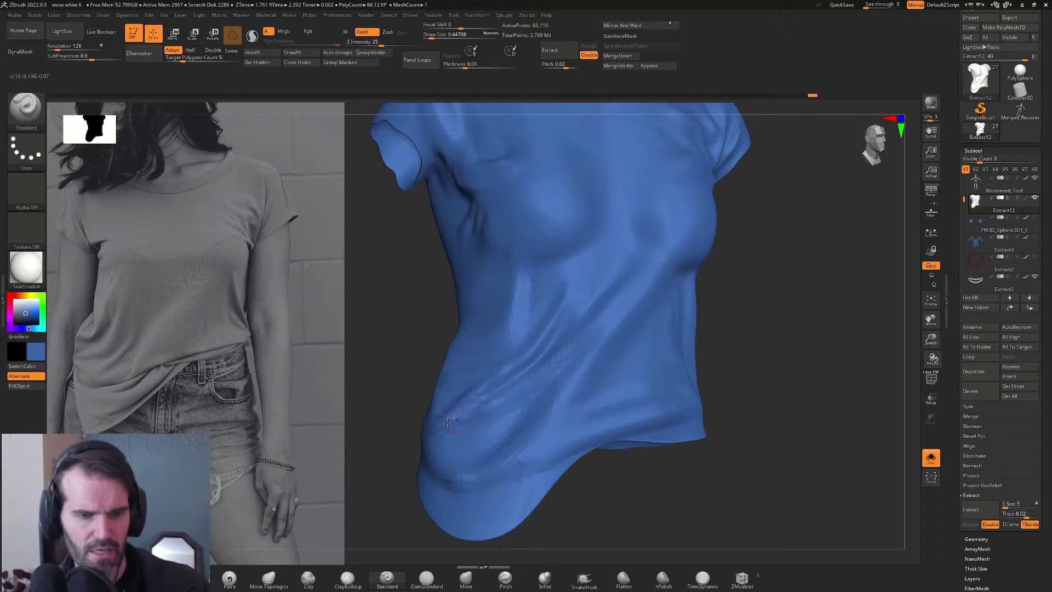
drag(400, 436, 401, 436)
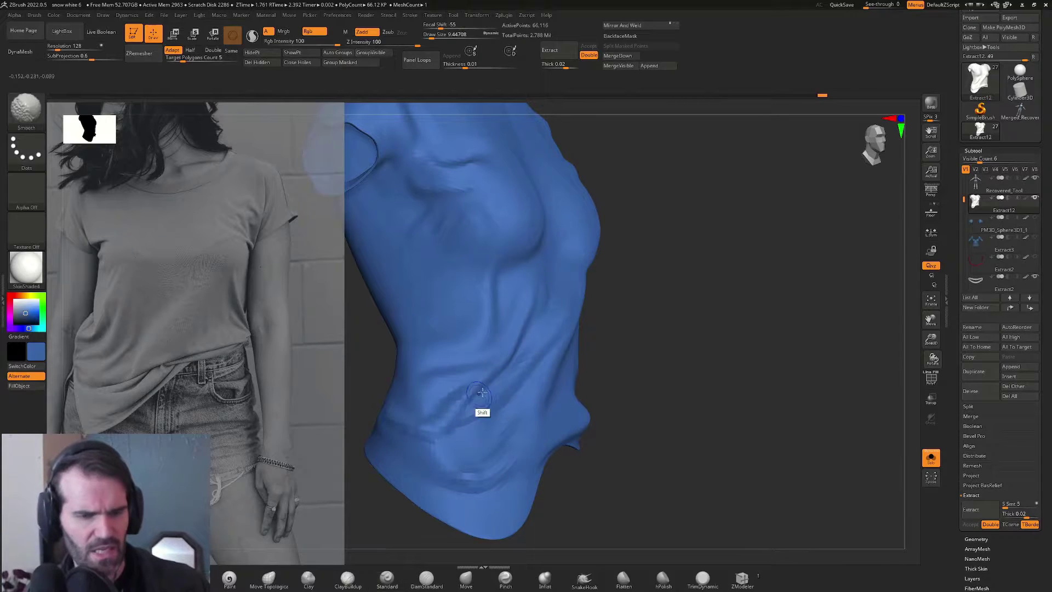
Step: Carve creases above the left breast toward the armpit with the DamStandard brush at a draw size of about 10.5
mouse_move(622, 354)
shift+mouse_down()
mouse_move(446, 416)
mouse_move(395, 395)
mouse_move(418, 353)
mouse_move(477, 317)
shift+mouse_up()
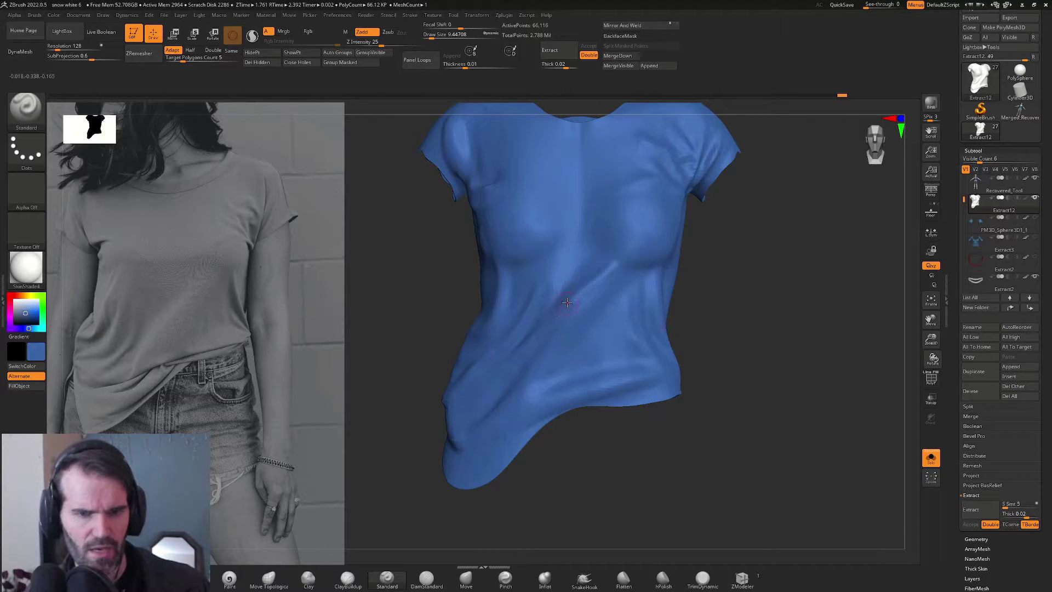
key(b)
key(d)
key(s)
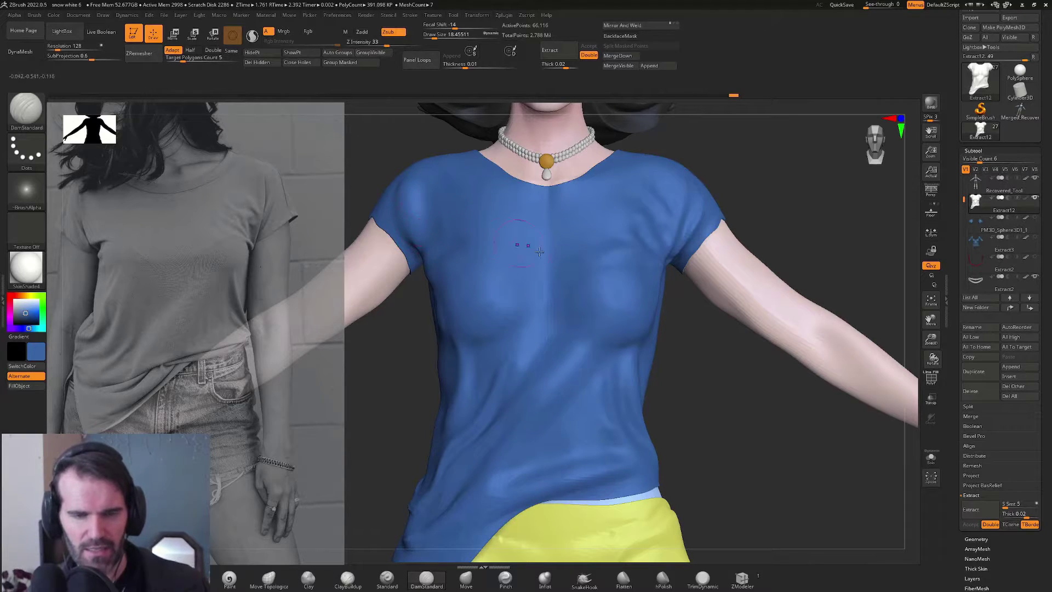
click(429, 578)
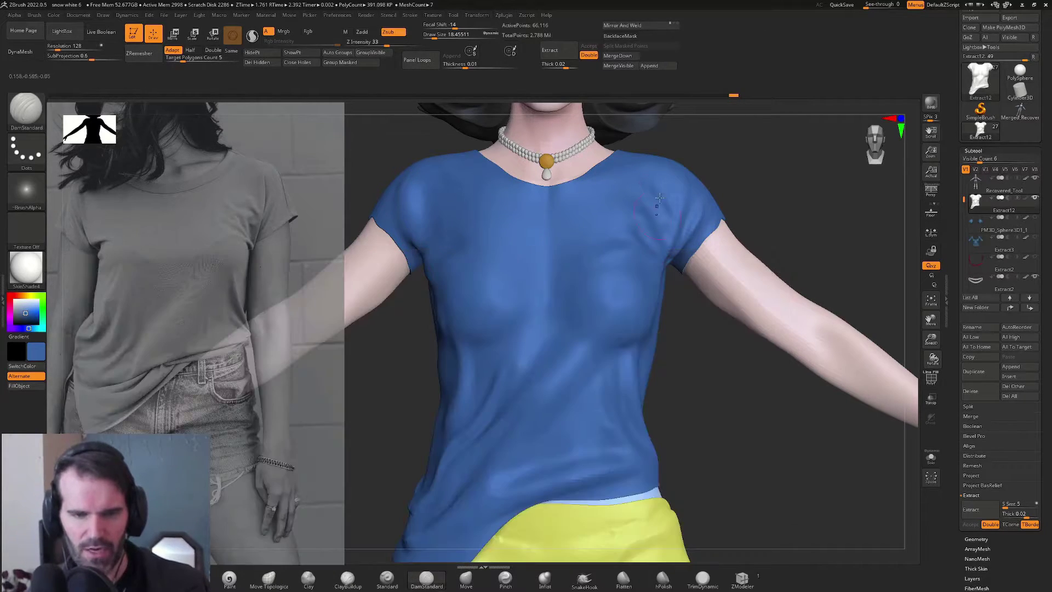
alt+drag(697, 367, 700, 366)
alt+drag(764, 312, 667, 332)
drag(685, 375, 657, 376)
key(s)
drag(554, 310, 544, 308)
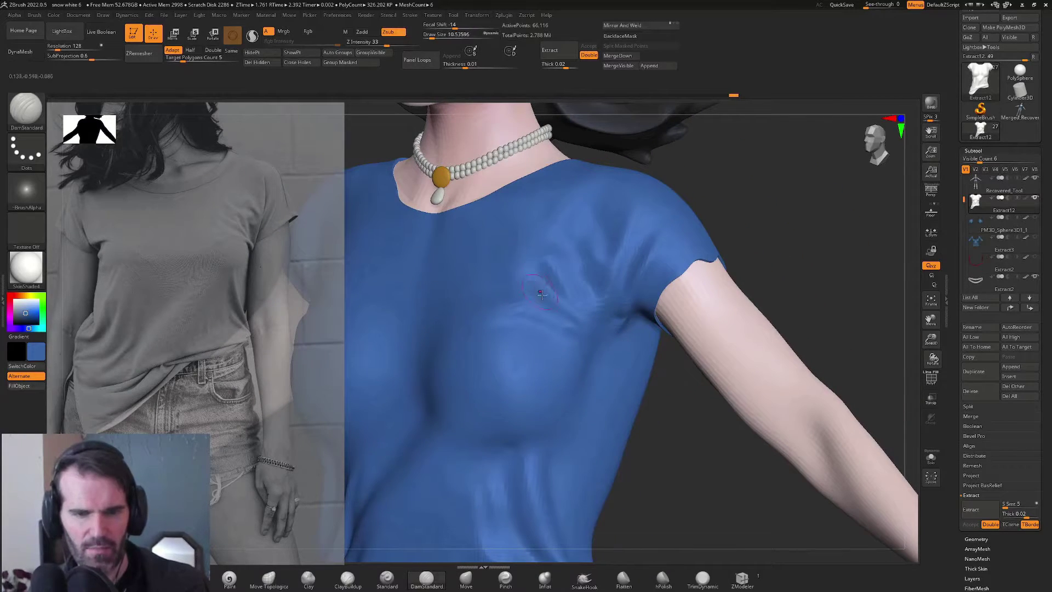
drag(538, 269, 569, 306)
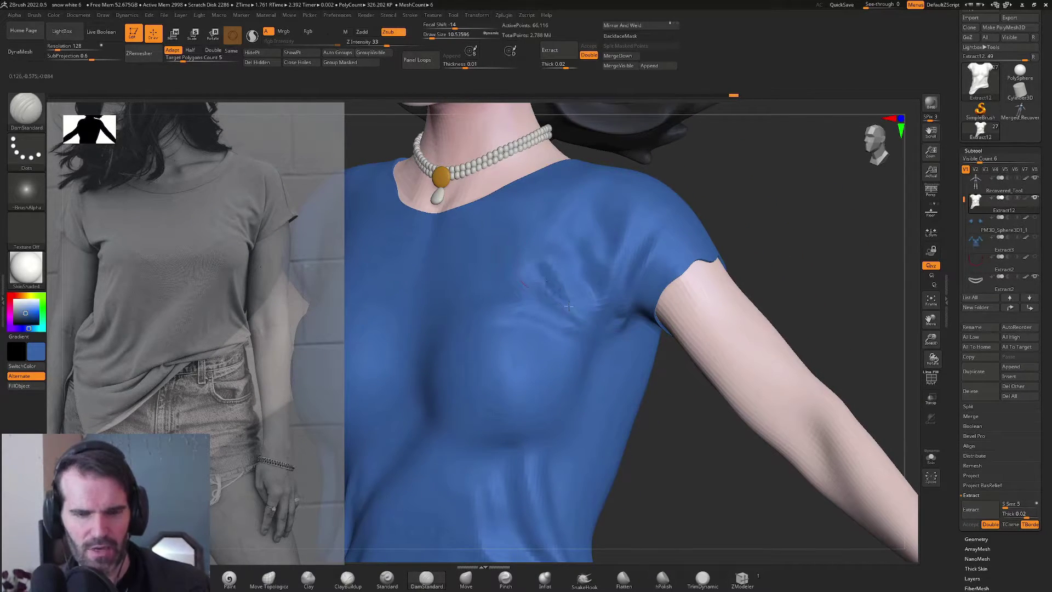
mouse_move(516, 250)
mouse_down()
mouse_move(497, 296)
mouse_move(510, 316)
mouse_up()
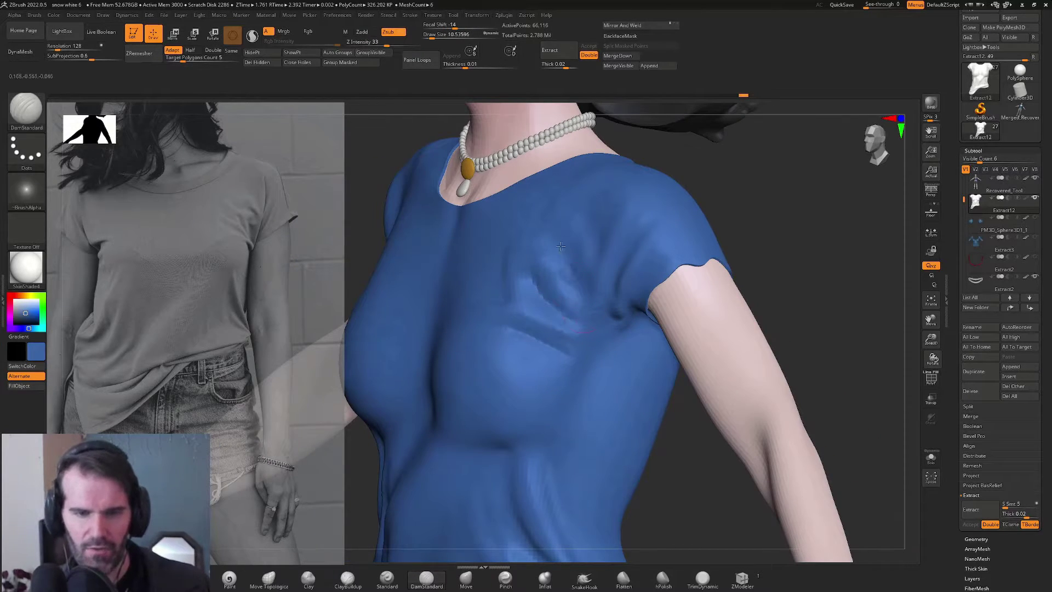
Step: Carve additional creases running from the left shoulder down into the armpit with the DamStandard brush
drag(560, 246, 569, 277)
drag(747, 241, 804, 255)
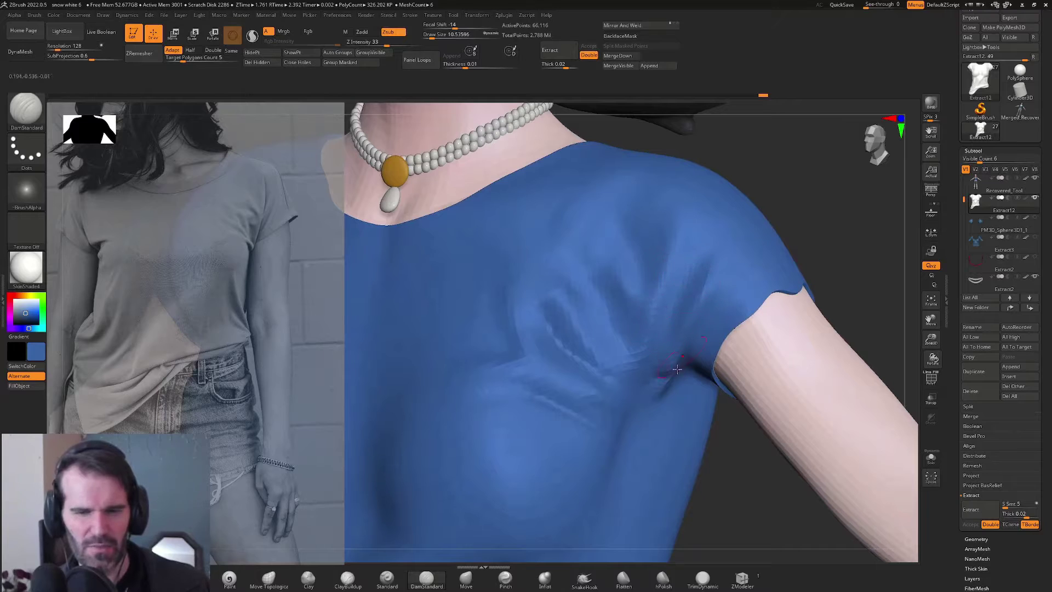
drag(674, 297, 630, 348)
mouse_move(724, 427)
mouse_down()
mouse_move(734, 429)
mouse_move(699, 454)
mouse_move(707, 427)
mouse_up()
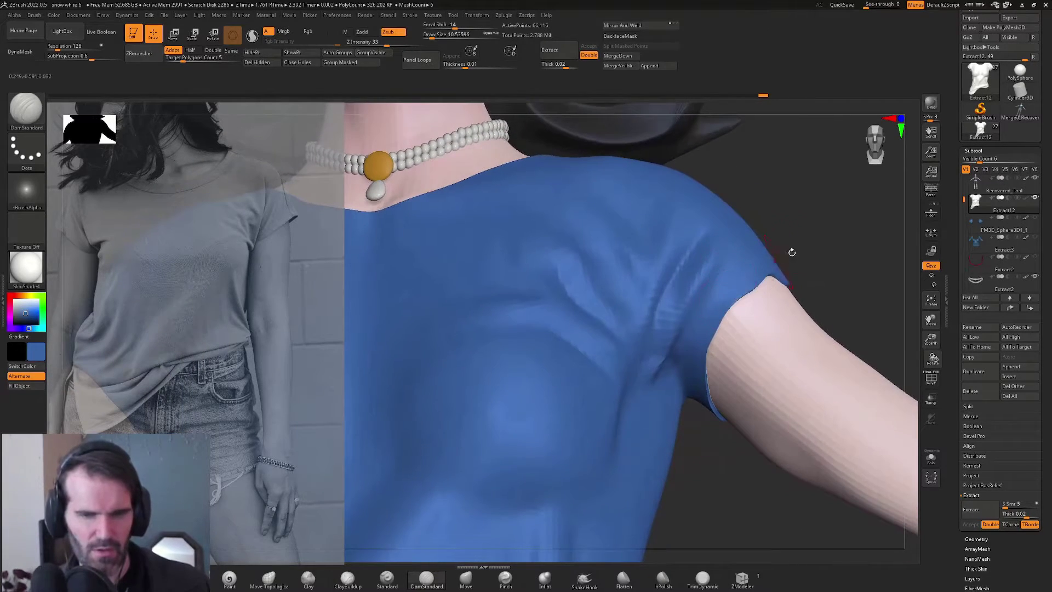
right_drag(791, 251, 776, 230)
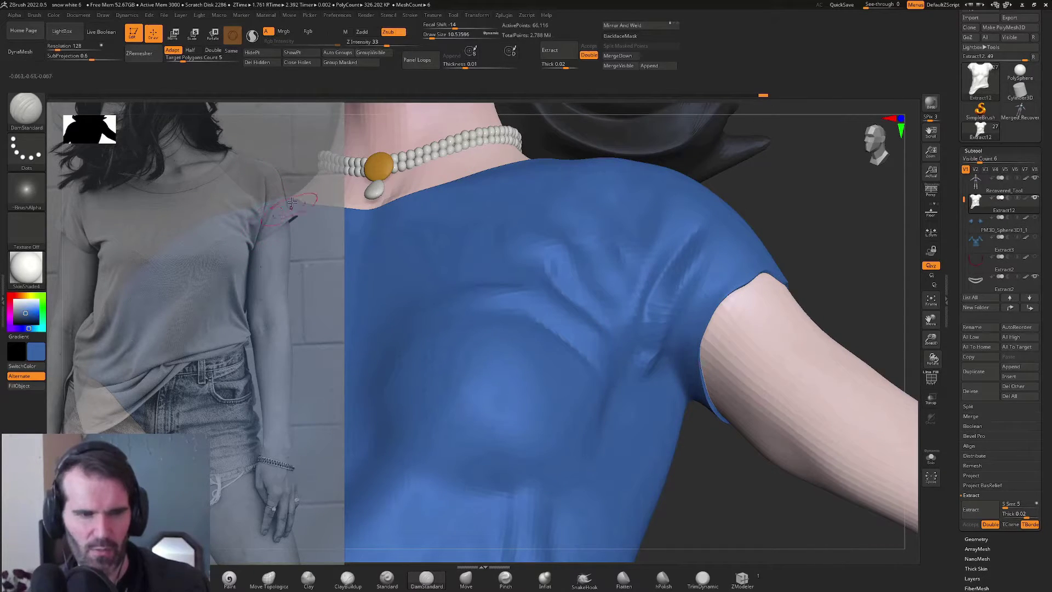
Step: Isolate the shirt and deepen the creases between the left sleeve and the armpit
key(alt+s)
alt+drag(405, 166, 575, 144)
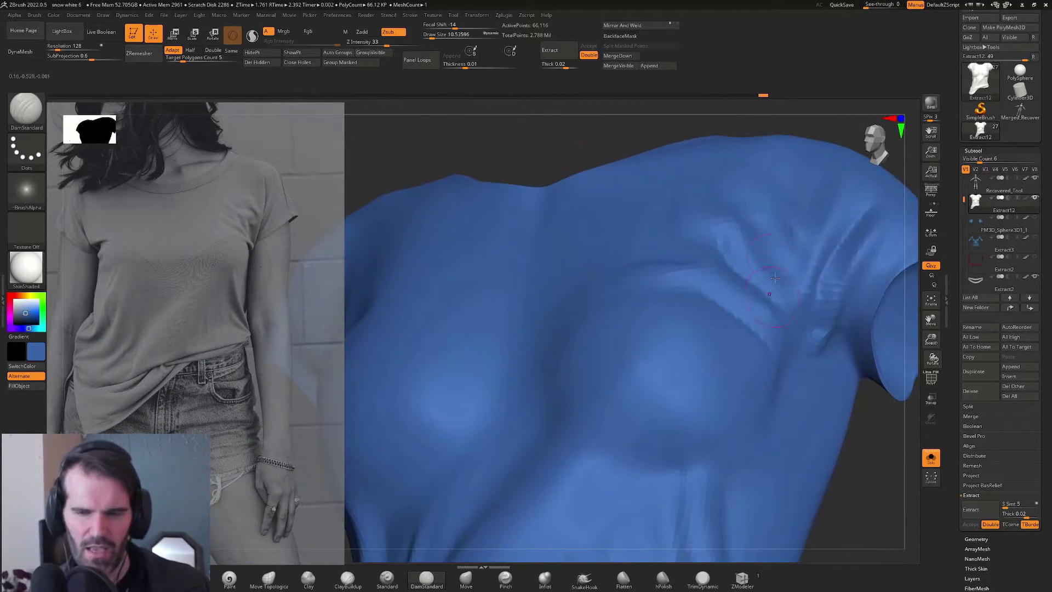
right_drag(775, 278, 670, 317)
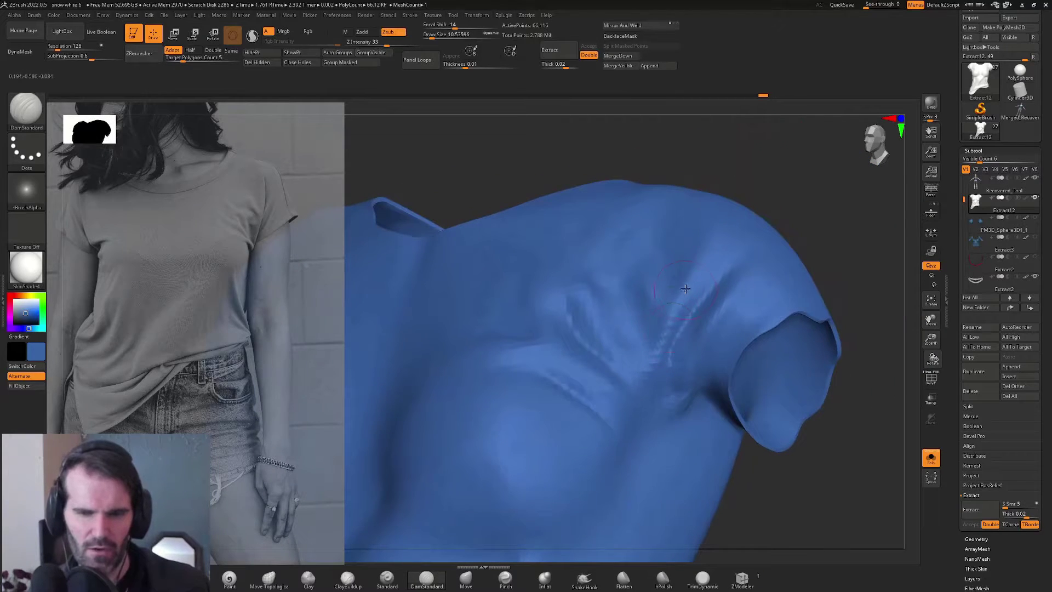
drag(705, 272, 641, 387)
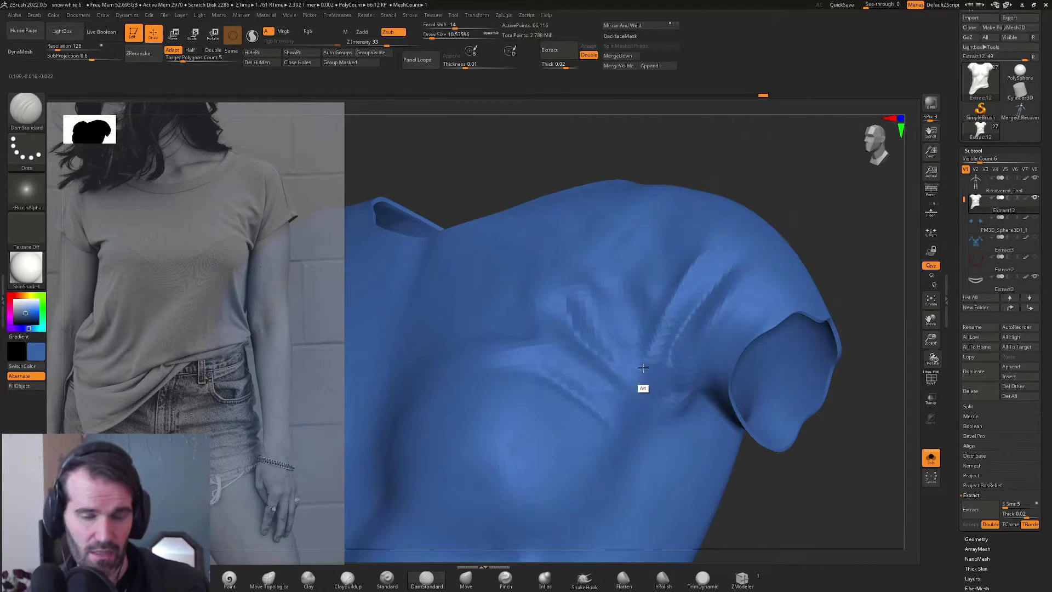
drag(839, 238, 806, 246)
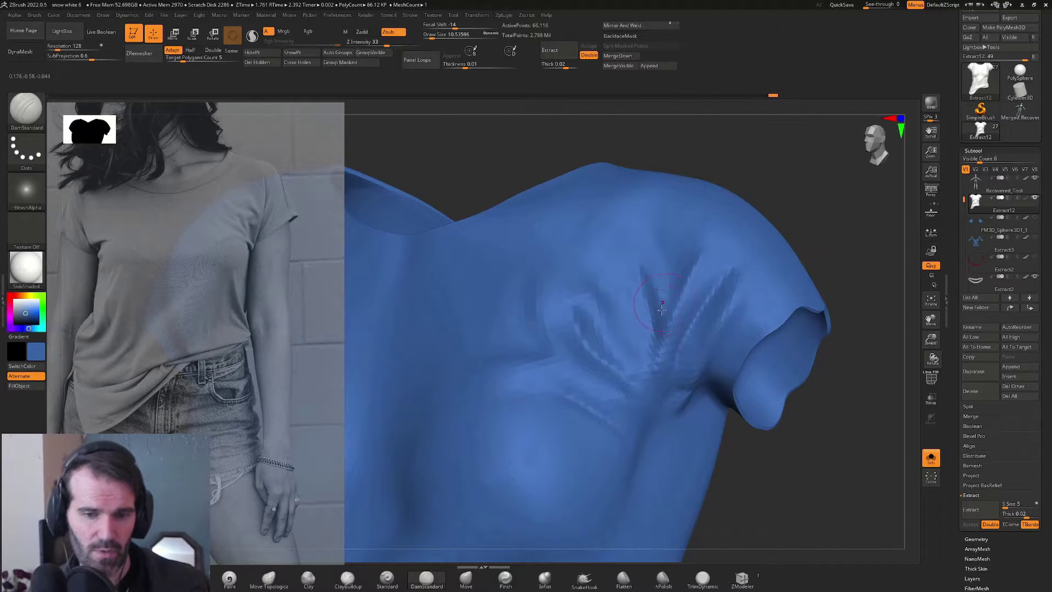
right_drag(774, 211, 702, 271)
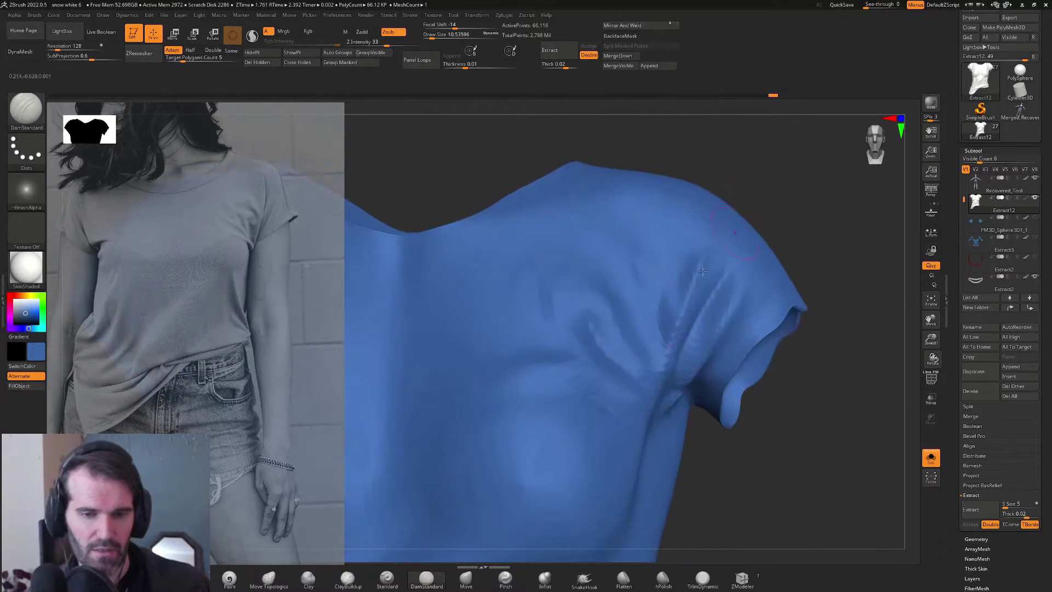
Step: Build raised ridges between the creases above the left breast with inverted DamStandard strokes, and smooth the folds at the left armpit
mouse_move(747, 449)
right_down()
mouse_move(737, 488)
mouse_move(715, 462)
right_up()
drag(596, 335, 649, 384)
mouse_move(766, 426)
right_down()
mouse_move(695, 413)
mouse_move(628, 376)
right_up()
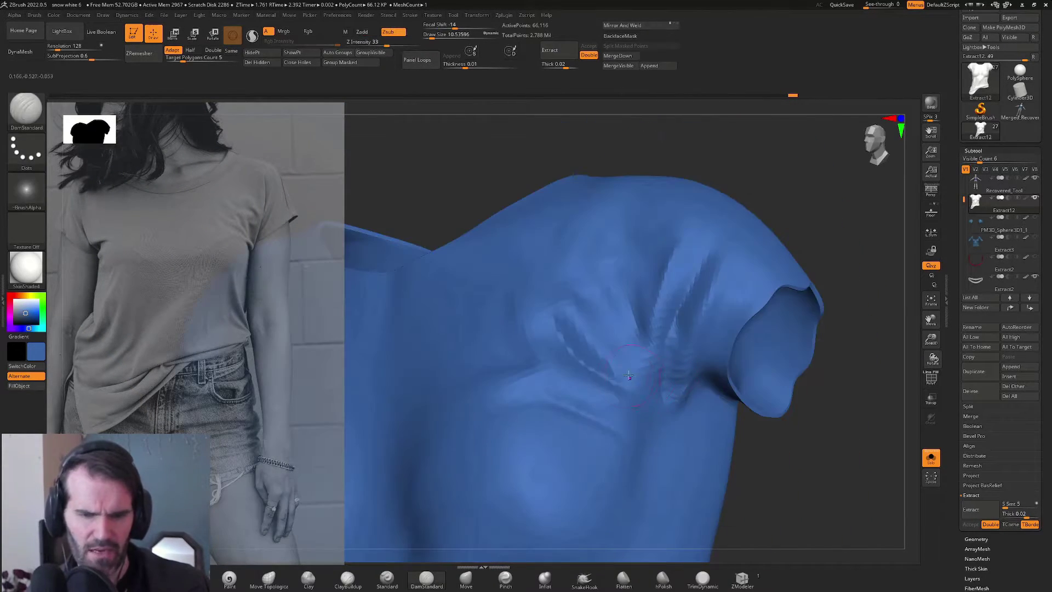
right_drag(732, 409, 624, 395)
alt+drag(471, 381, 579, 392)
alt+drag(455, 387, 618, 407)
mouse_move(510, 304)
alt+mouse_down()
mouse_move(569, 382)
mouse_move(591, 391)
alt+mouse_up()
mouse_move(569, 277)
alt+mouse_down()
mouse_move(610, 347)
mouse_move(640, 357)
alt+mouse_up()
shift+drag(668, 258, 653, 339)
right_drag(776, 359, 756, 358)
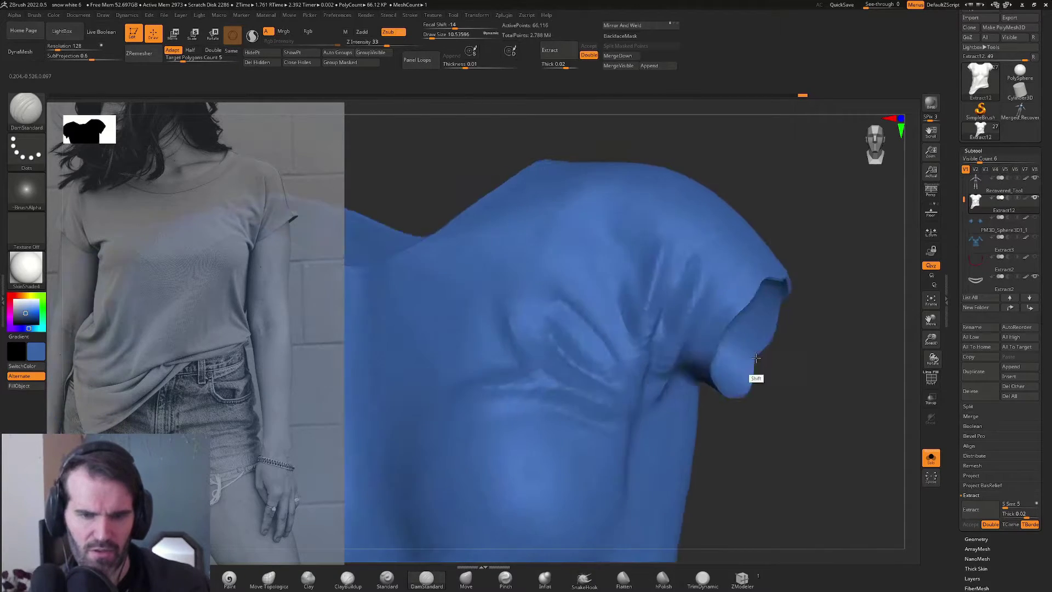
drag(756, 357, 609, 323)
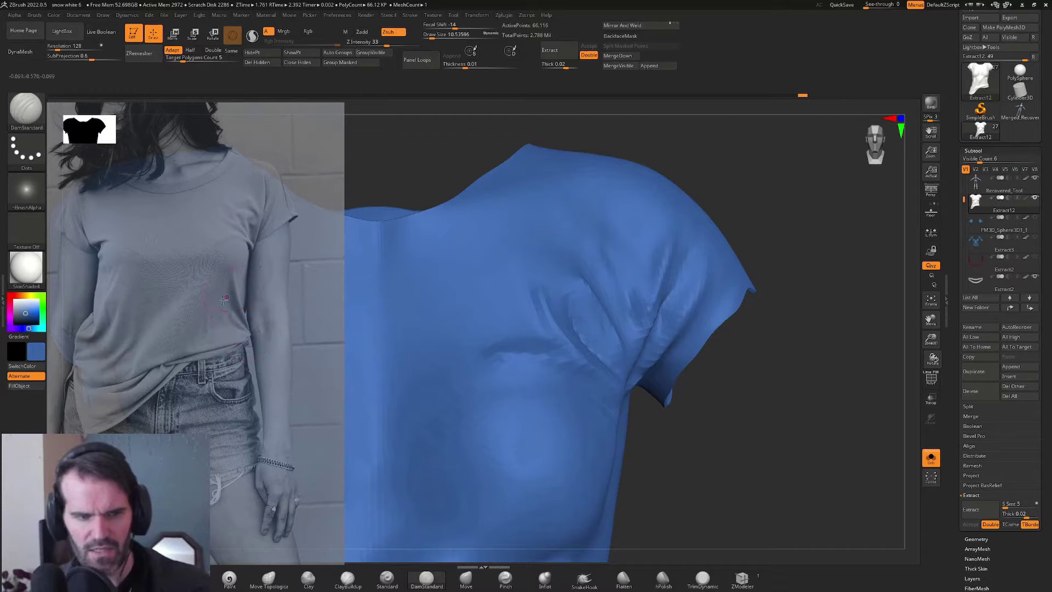
alt+drag(693, 425, 665, 329)
alt+drag(577, 280, 404, 450)
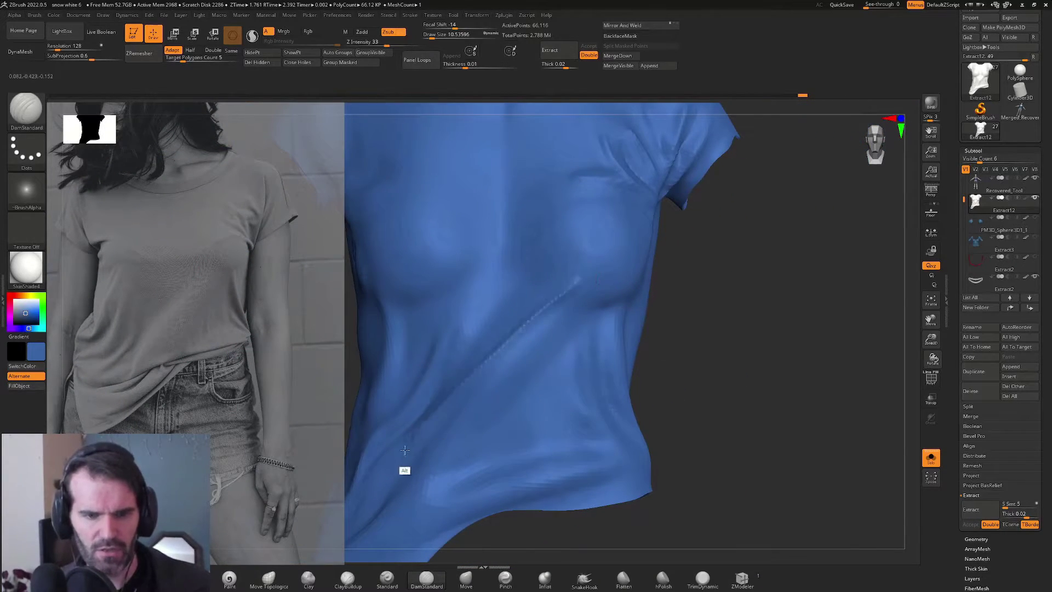
key(ctrl+z)
Step: Sharpen the fold ridges beneath the left breast down to the waist with inverted DamStandard strokes, then smooth them
mouse_move(666, 329)
mouse_down()
mouse_move(667, 307)
mouse_move(570, 340)
mouse_up()
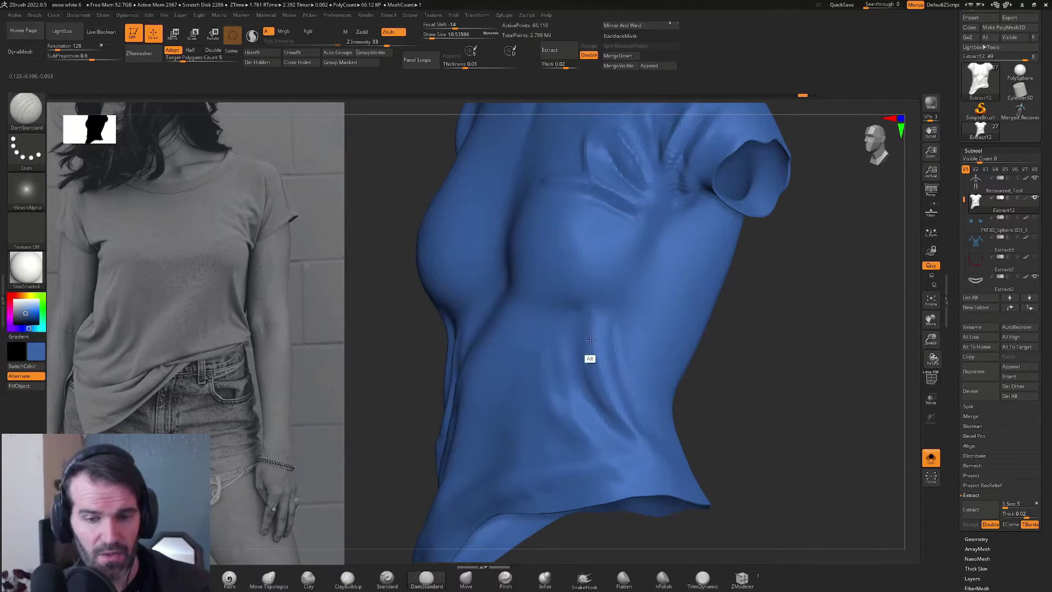
drag(691, 403, 696, 398)
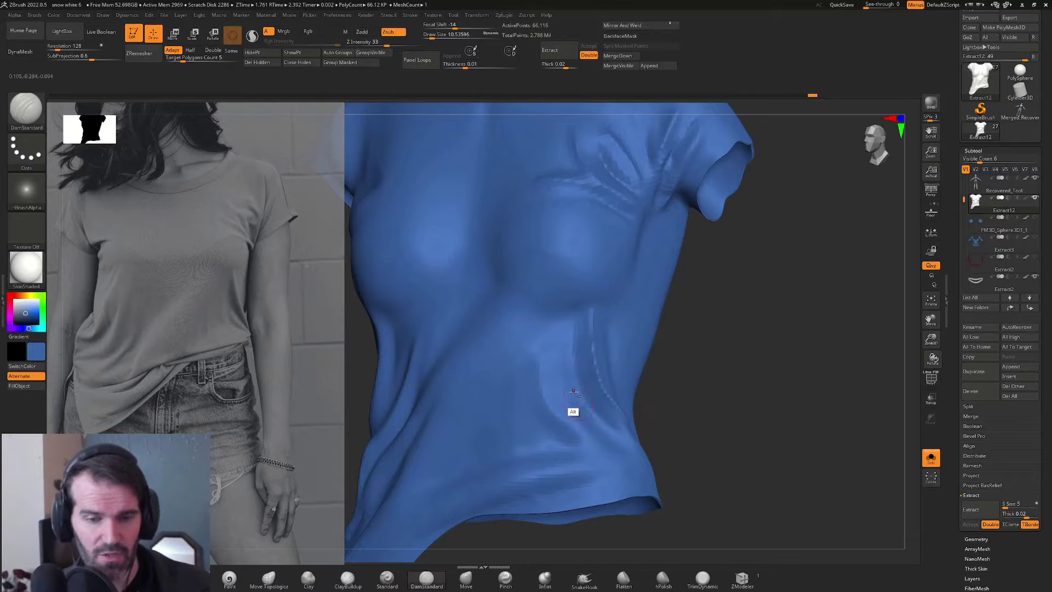
mouse_move(572, 356)
alt+mouse_down()
mouse_move(628, 438)
mouse_move(651, 432)
alt+mouse_up()
mouse_move(612, 401)
shift+mouse_down()
mouse_move(600, 417)
mouse_move(592, 320)
shift+mouse_up()
Step: Define the folds running from beneath the right breast to the hip with DamStandard at a draw size of about 11.7, smoothing them
drag(685, 432, 797, 316)
mouse_move(445, 359)
mouse_down()
mouse_move(630, 362)
mouse_move(533, 465)
mouse_up()
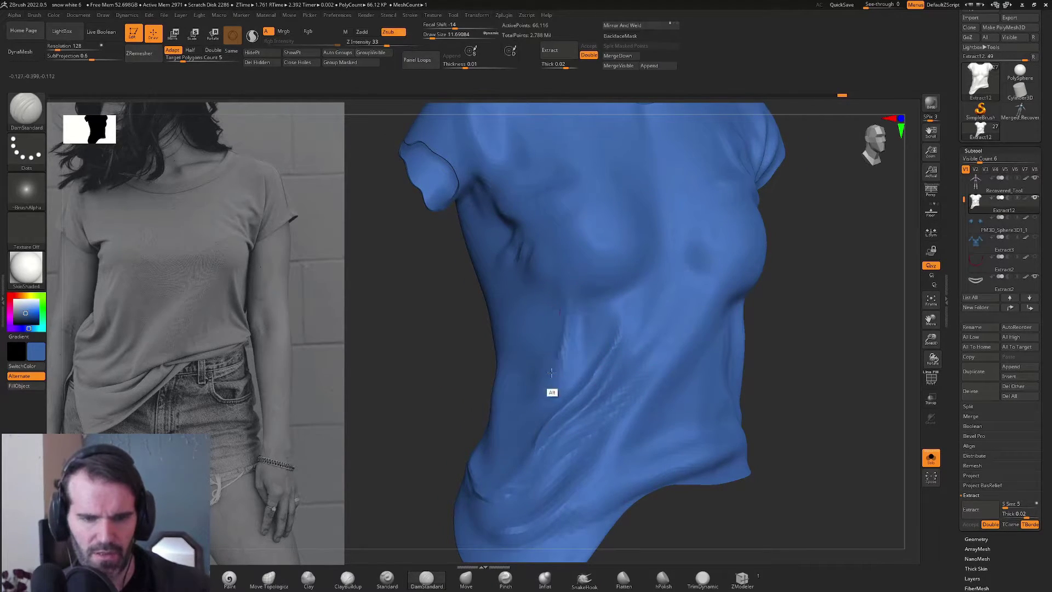
key(shift)
mouse_move(603, 360)
shift+mouse_down()
mouse_move(519, 444)
mouse_move(630, 317)
shift+mouse_up()
Step: Carve and raise short creases beside the right breast below the armpit
alt+drag(447, 364, 461, 438)
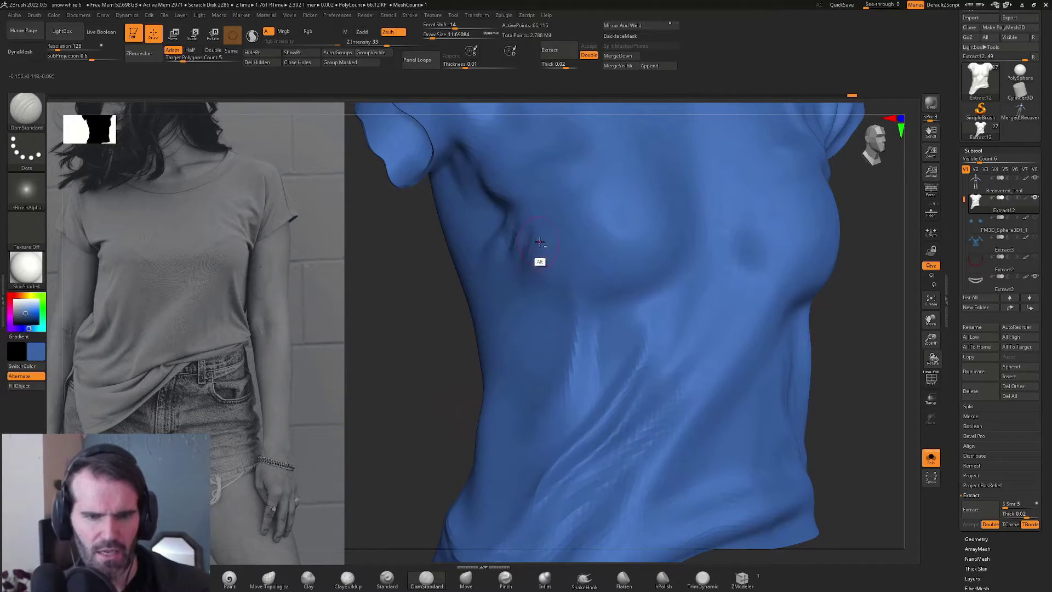
right_drag(515, 282, 520, 236)
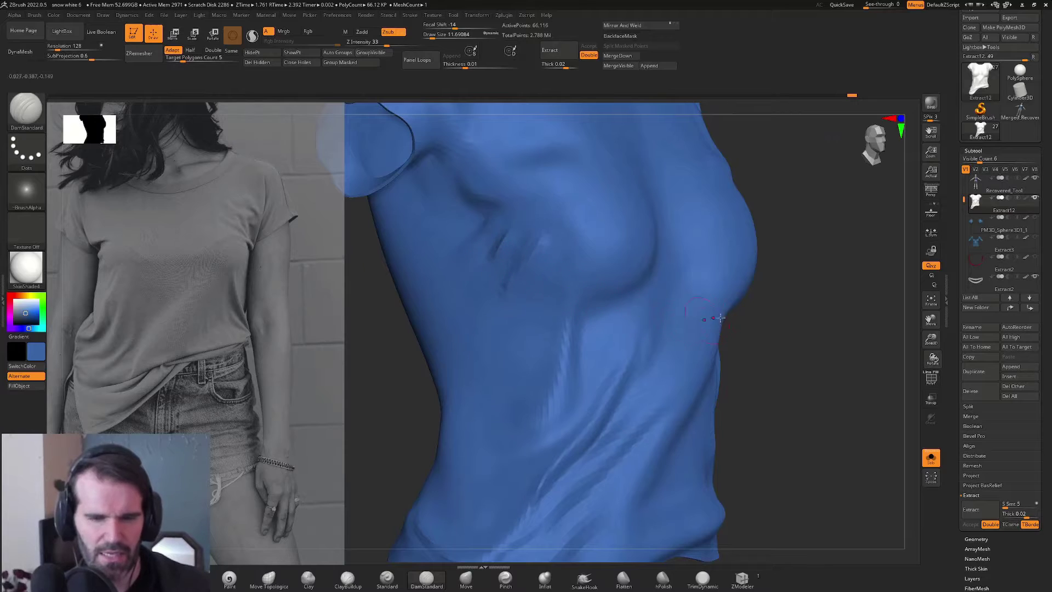
right_drag(719, 317, 665, 264)
mouse_move(545, 266)
alt+mouse_down()
mouse_move(546, 325)
mouse_move(517, 246)
alt+mouse_up()
mouse_move(463, 326)
mouse_down()
mouse_move(503, 290)
mouse_move(481, 277)
mouse_move(507, 231)
mouse_up()
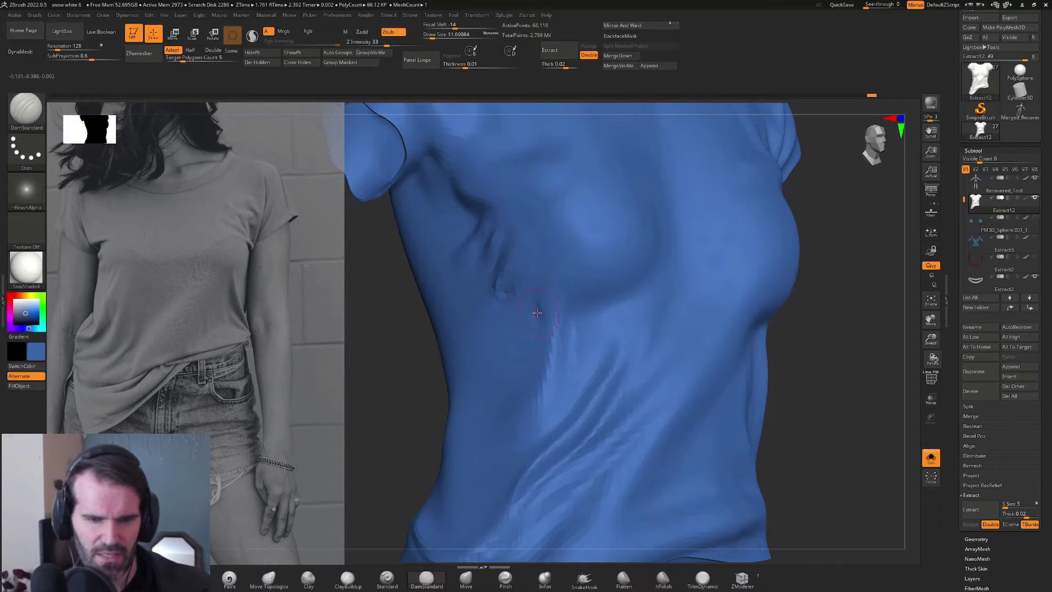
Step: Deepen the vertical fold on the right side below the breast and smooth its edges
right_drag(742, 329, 569, 314)
key(shift)
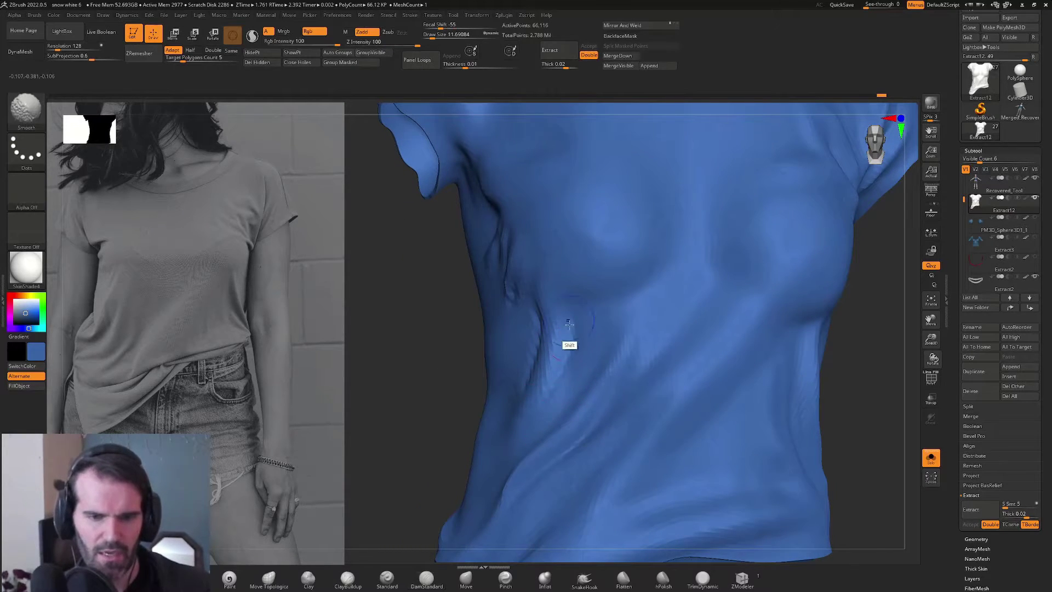
right_drag(564, 383, 508, 366)
shift+drag(526, 390, 544, 327)
mouse_move(611, 302)
right_down()
mouse_move(472, 363)
mouse_move(567, 383)
right_up()
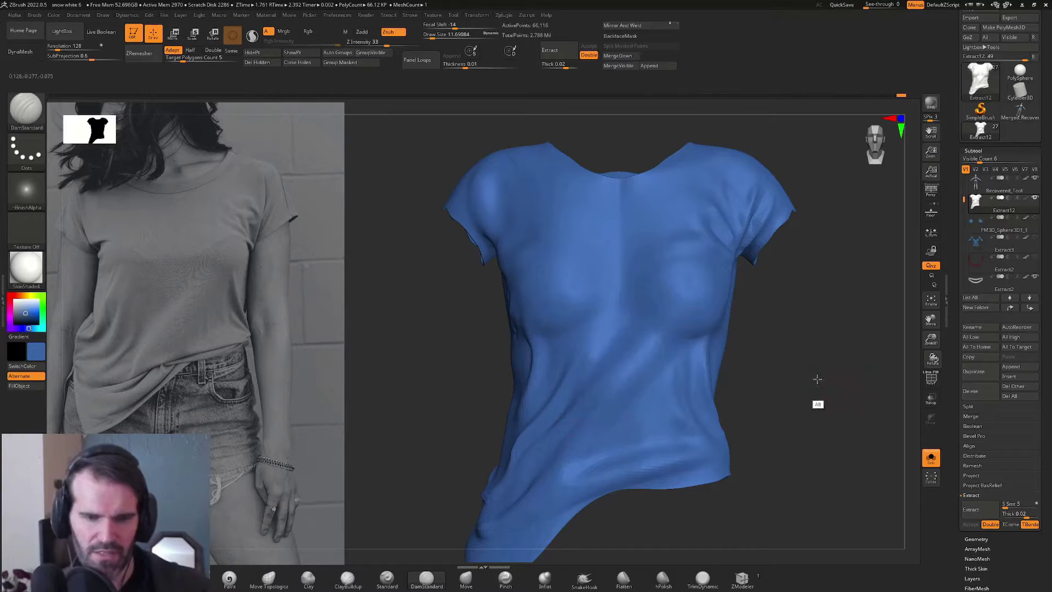
Step: Carve folds above the front hem and around the right hip, smoothing them into the surrounding cloth
alt+right_drag(817, 379, 487, 408)
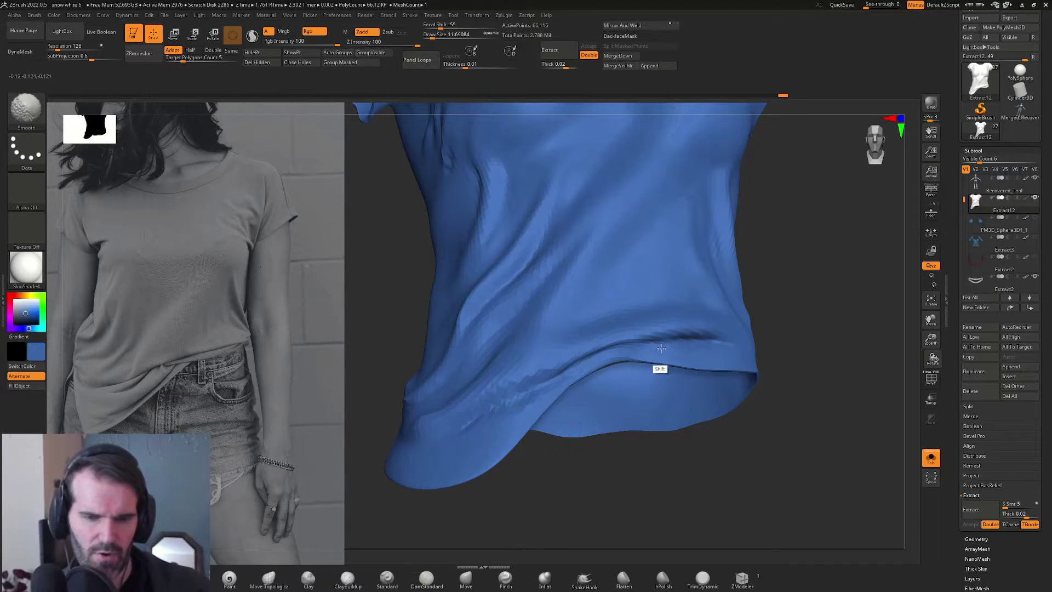
mouse_move(791, 380)
mouse_down()
mouse_move(791, 401)
mouse_move(770, 384)
mouse_up()
shift+drag(554, 379, 455, 428)
drag(606, 445, 651, 403)
drag(543, 379, 410, 447)
drag(524, 481, 545, 463)
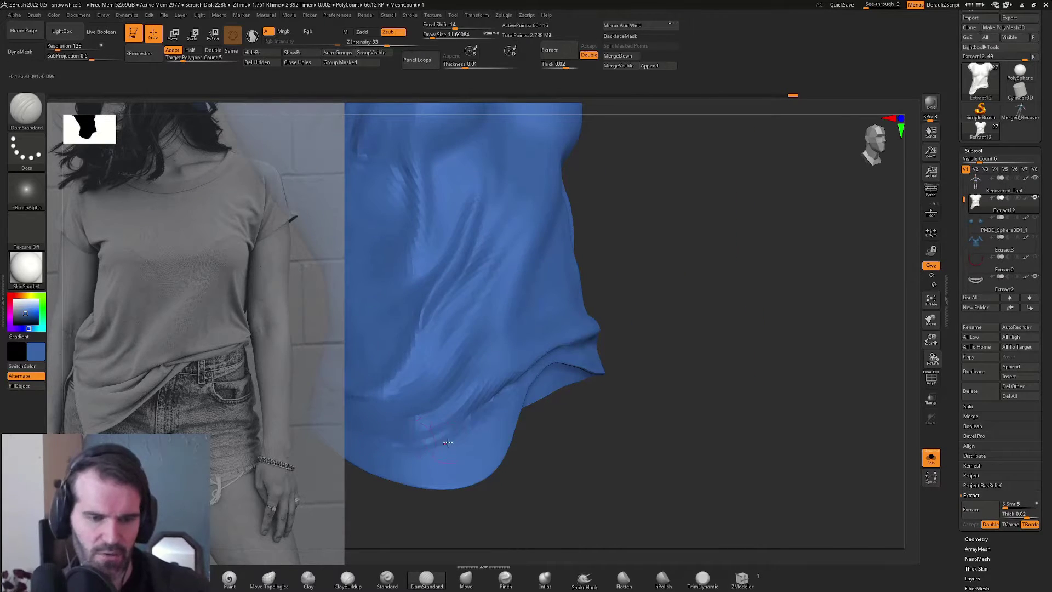
right_drag(463, 363, 486, 392)
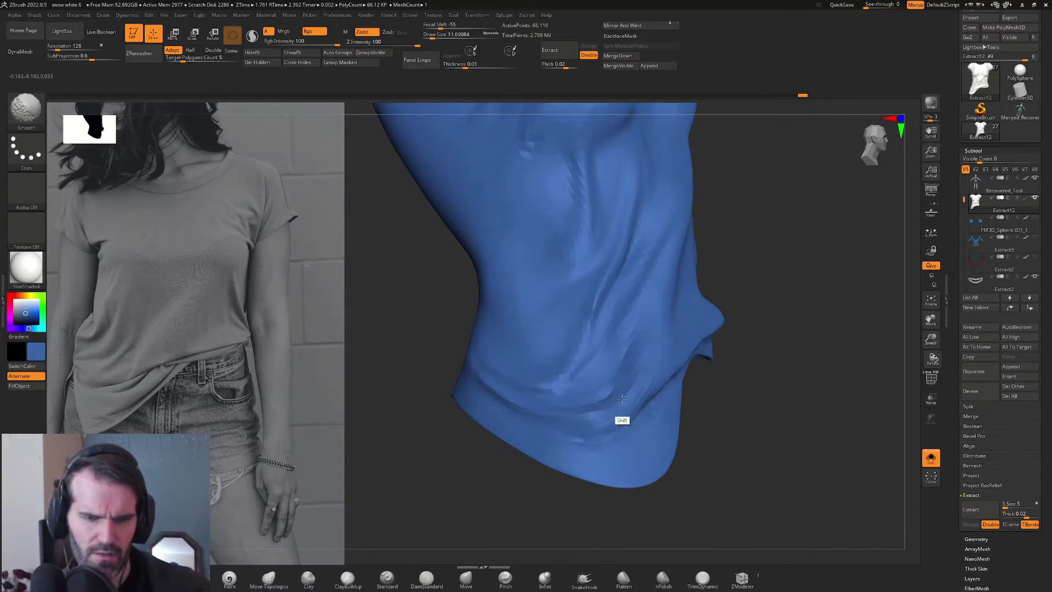
right_drag(710, 416, 750, 335)
Step: Sculpt creases at the right shoulder running down to the armpit, smoothing the existing sleeve fold
alt+drag(751, 336, 759, 378)
alt+drag(785, 300, 794, 384)
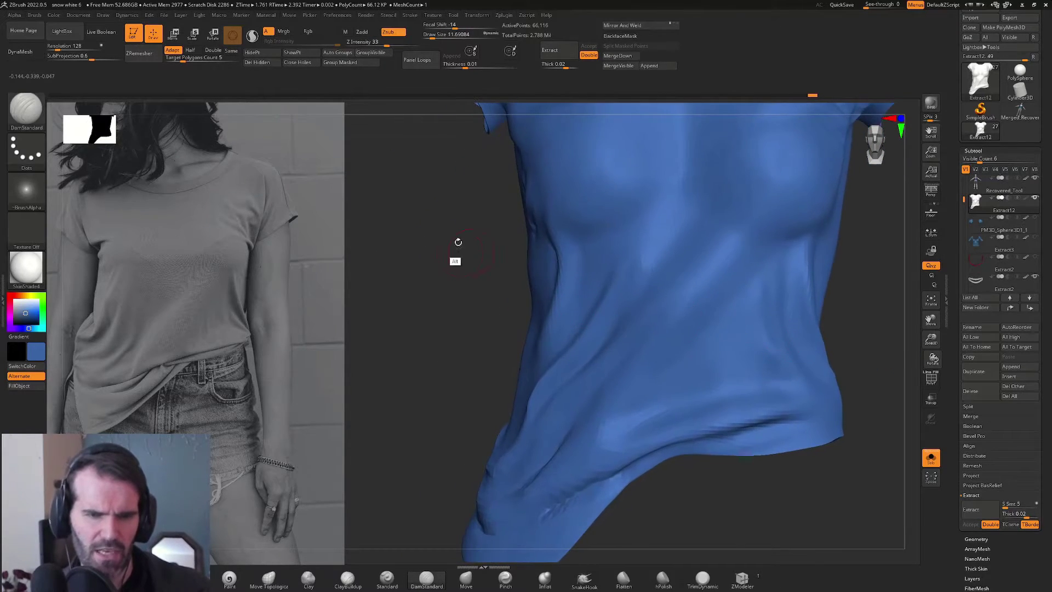
alt+drag(456, 243, 452, 512)
alt+drag(469, 311, 512, 400)
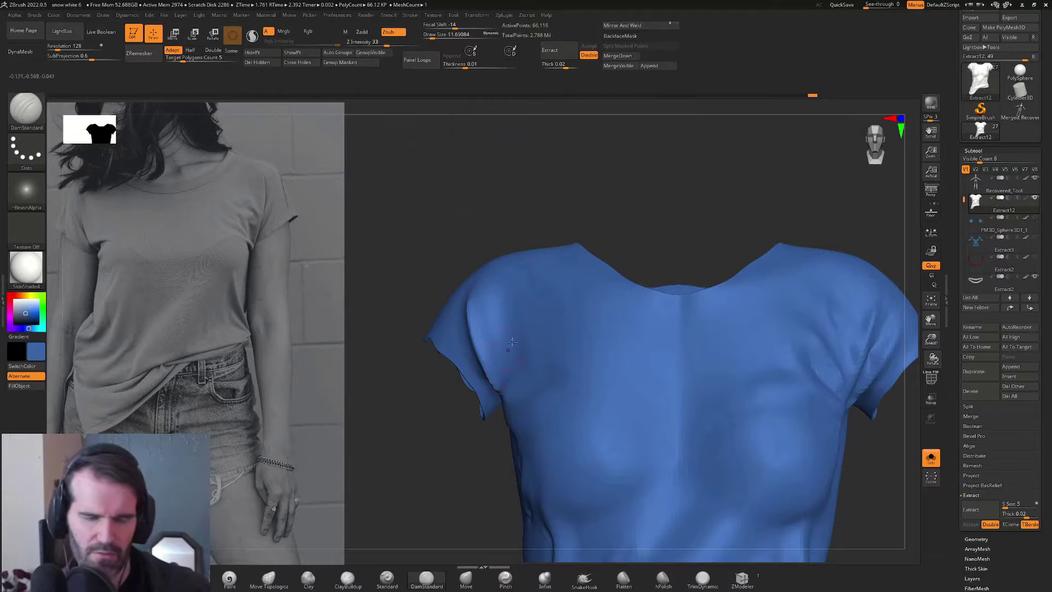
shift+drag(472, 321, 497, 379)
mouse_move(488, 429)
alt+mouse_down()
mouse_move(494, 366)
mouse_move(514, 387)
mouse_move(527, 383)
alt+mouse_up()
key(shift)
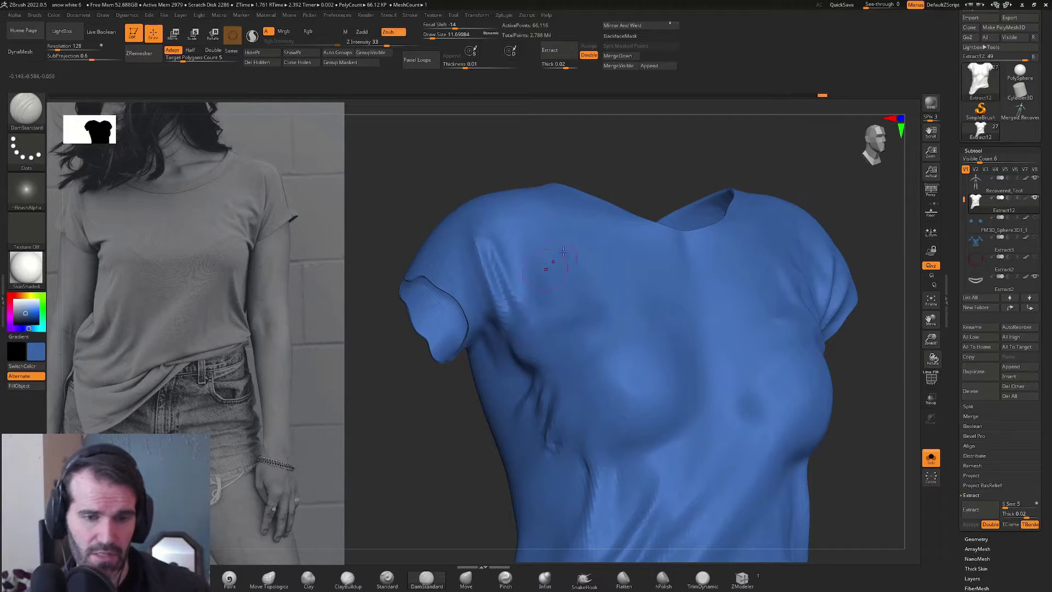
Step: Refine and smooth the creases around the right armpit down to the side of the breast
right_drag(564, 252, 553, 213)
right_drag(435, 296, 498, 260)
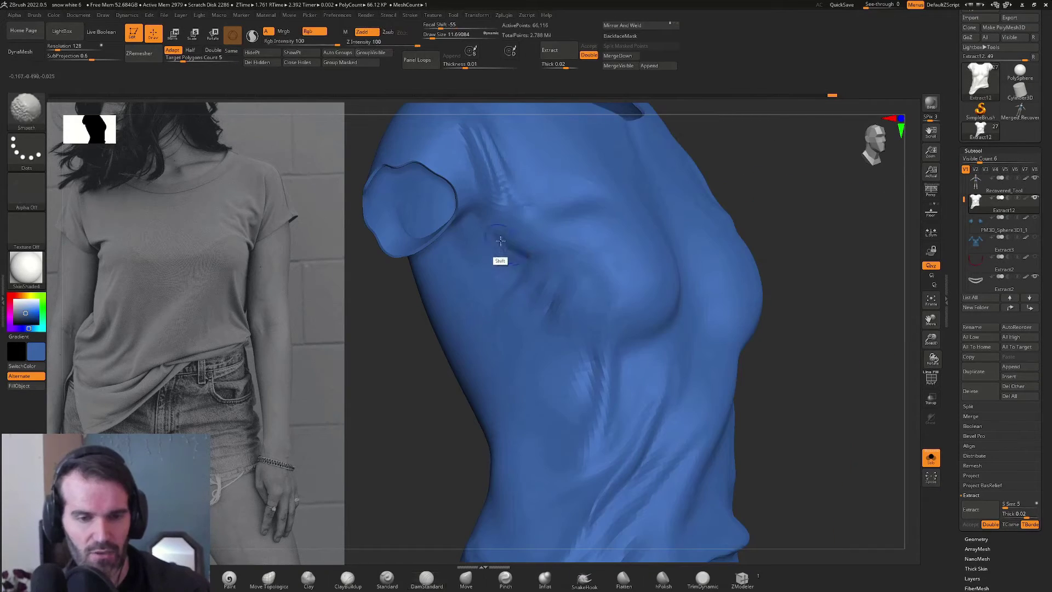
right_drag(843, 225, 684, 277)
right_drag(476, 302, 512, 261)
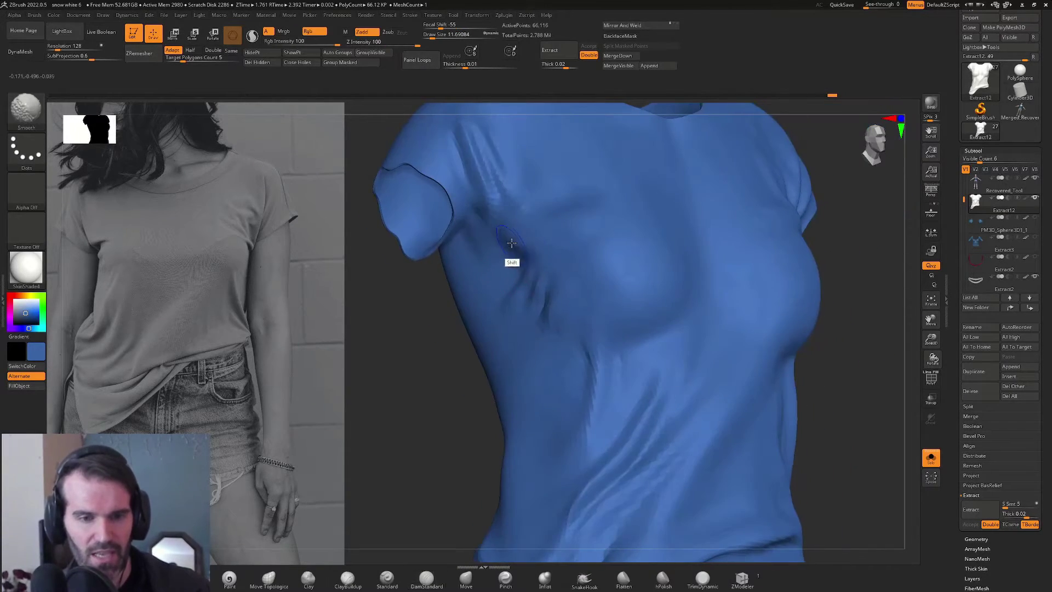
key(shift)
alt+drag(876, 338, 790, 331)
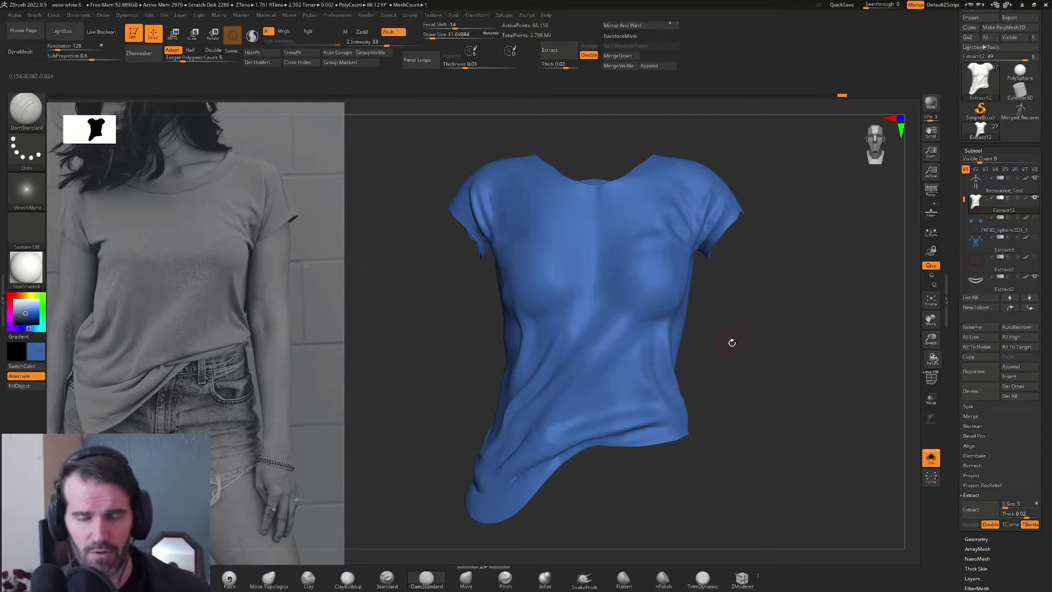
Step: Select the yellow pants and build fine folds from the crotch across the inner thigh with a small Standard brush
alt+drag(735, 312, 791, 329)
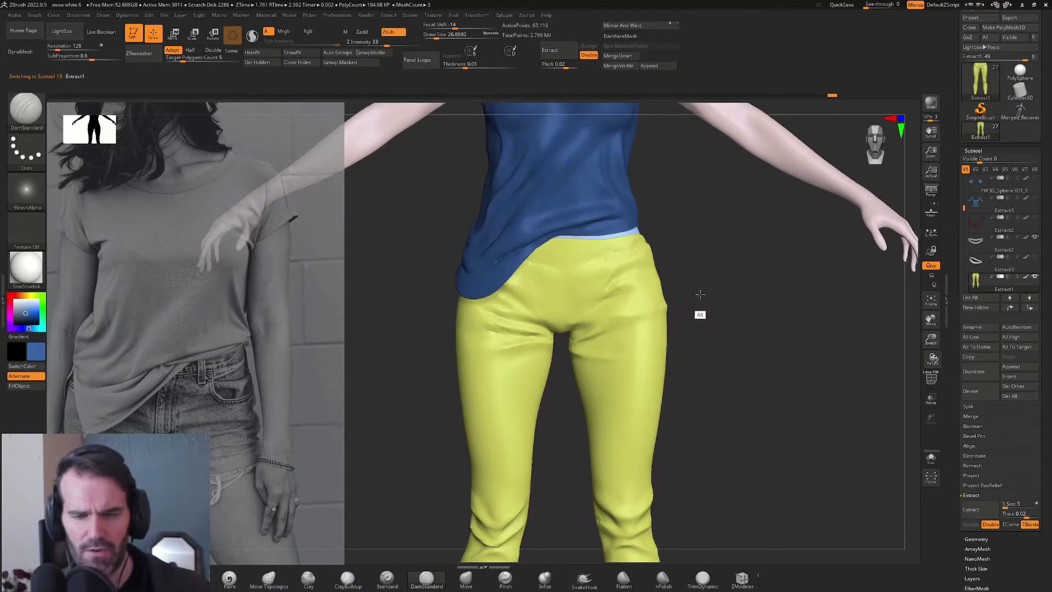
alt+click(697, 307)
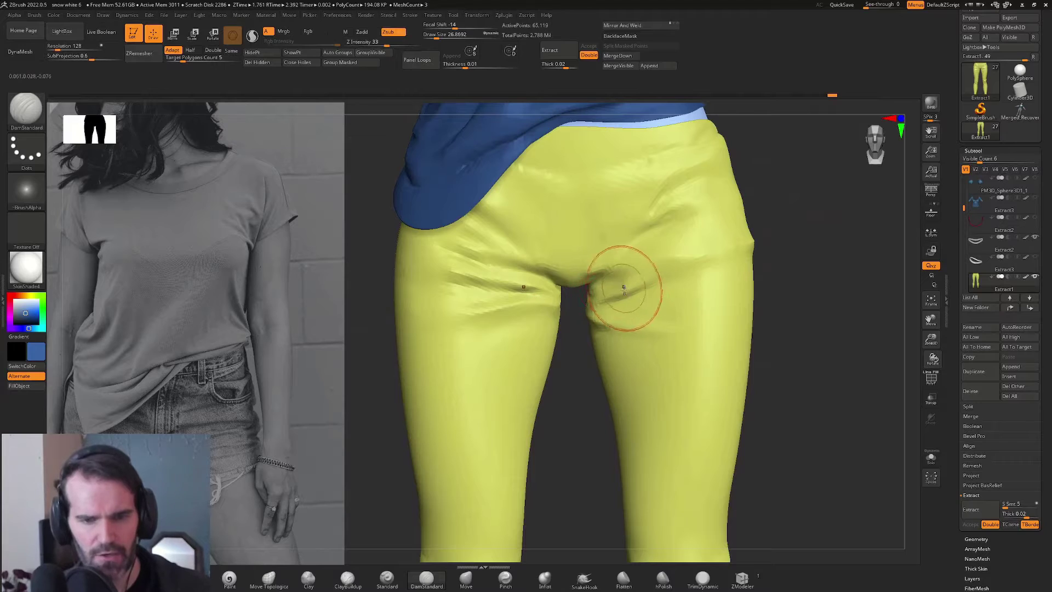
key(s)
drag(521, 266, 515, 266)
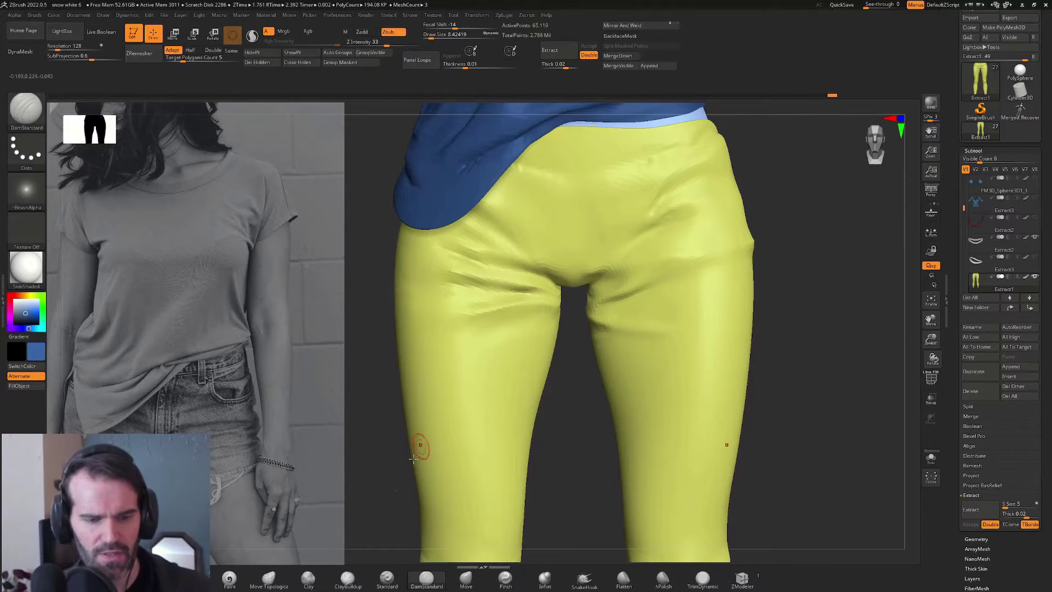
click(359, 579)
click(386, 578)
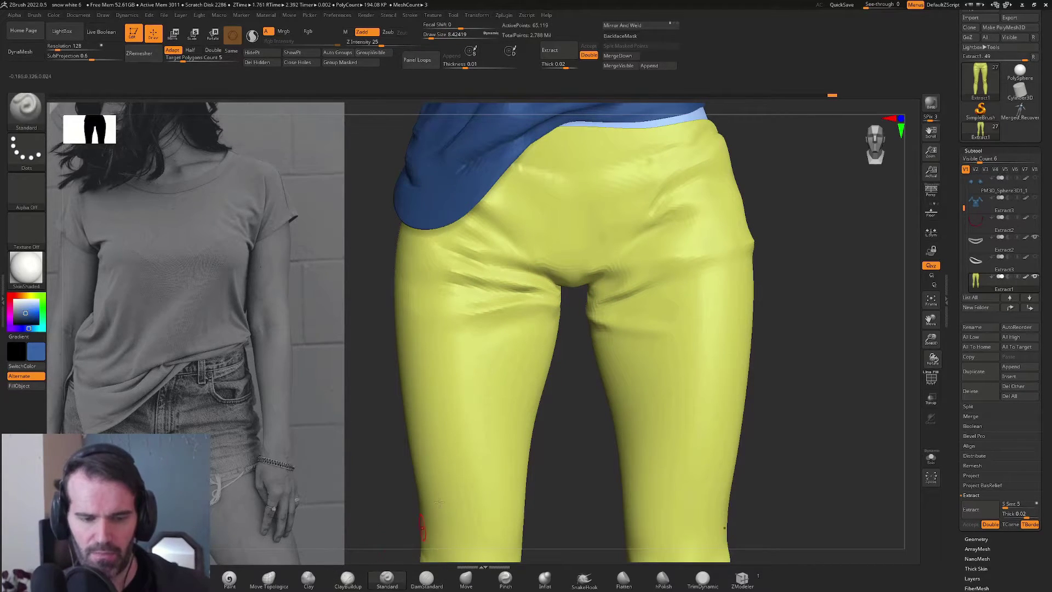
drag(574, 402, 493, 392)
drag(841, 274, 881, 268)
alt+drag(882, 269, 856, 304)
right_drag(630, 357, 559, 396)
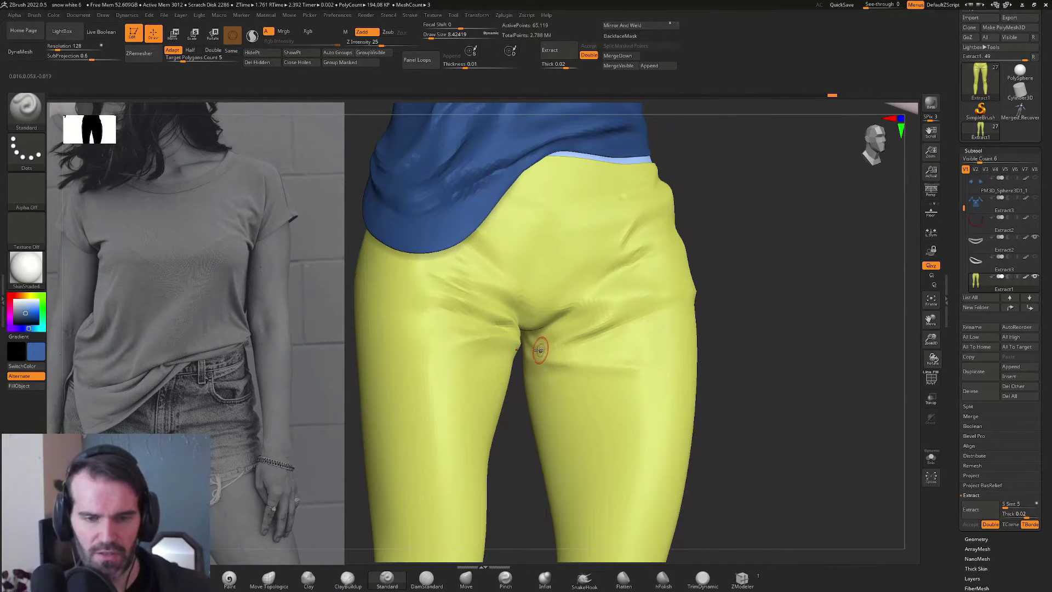
mouse_move(541, 344)
right_down()
mouse_move(516, 403)
mouse_move(548, 335)
right_up()
mouse_move(522, 343)
mouse_down()
mouse_move(644, 301)
mouse_move(601, 338)
mouse_move(656, 339)
mouse_up()
mouse_move(650, 349)
right_down()
mouse_move(681, 321)
mouse_move(756, 312)
mouse_move(723, 301)
mouse_move(556, 374)
mouse_move(558, 390)
mouse_move(553, 331)
right_up()
key(shift)
Step: Cut a sharp crease along the inner-thigh fold with DamStandard and soften its edges
click(426, 578)
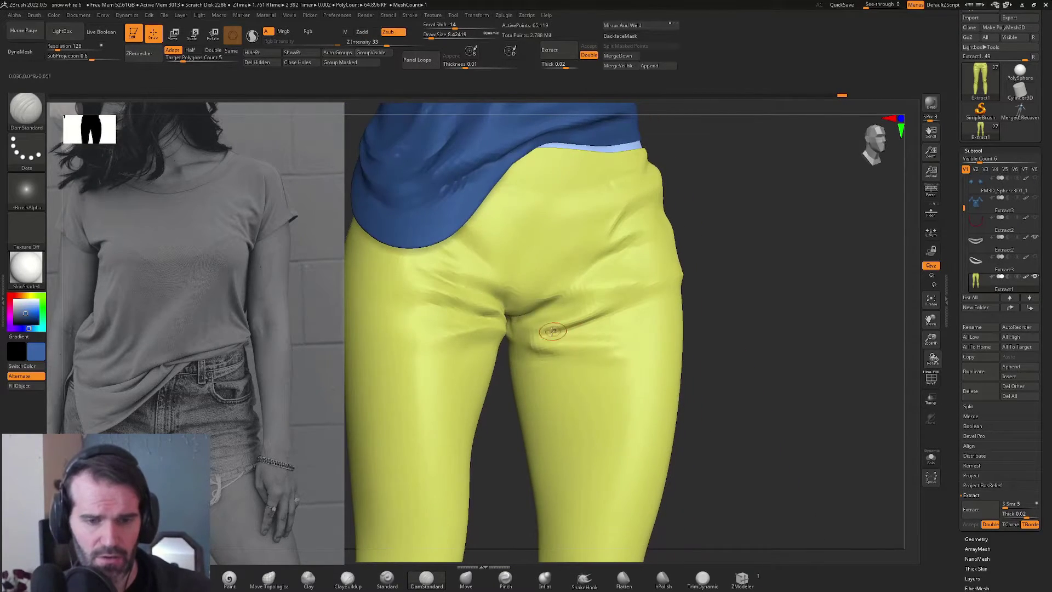
drag(548, 332, 606, 323)
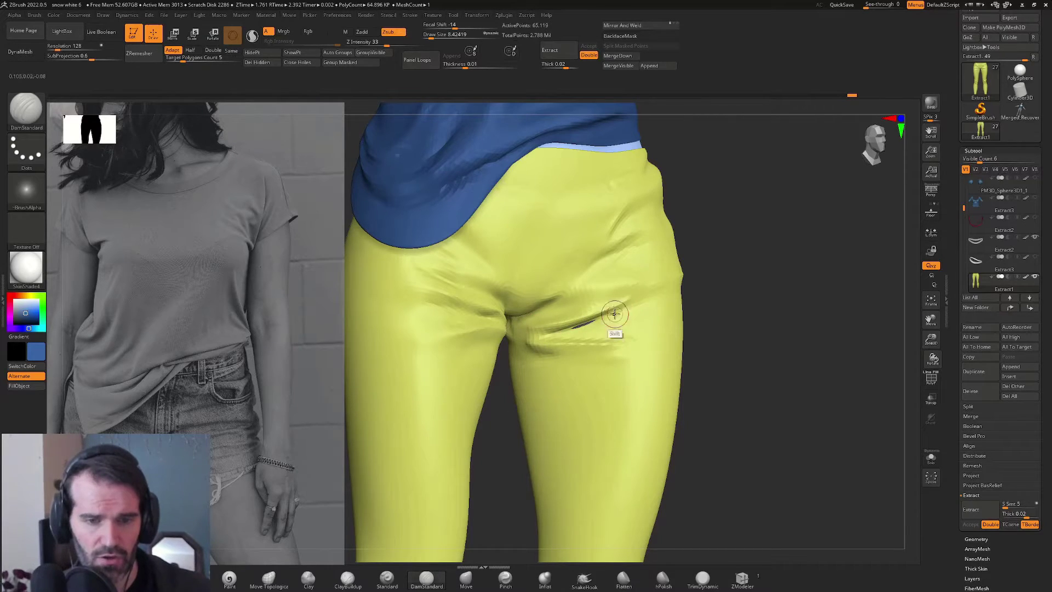
key(shift)
shift+right_drag(666, 356, 521, 347)
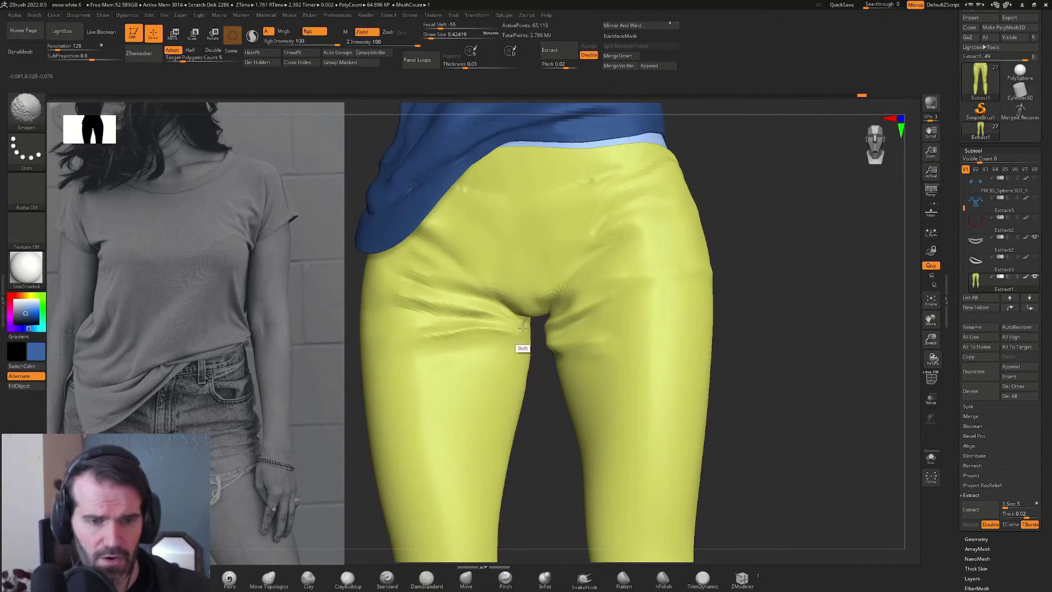
Step: Switch to the Standard brush with a draw size of about 18 for broader folds around the pants' crotch
drag(790, 269, 761, 268)
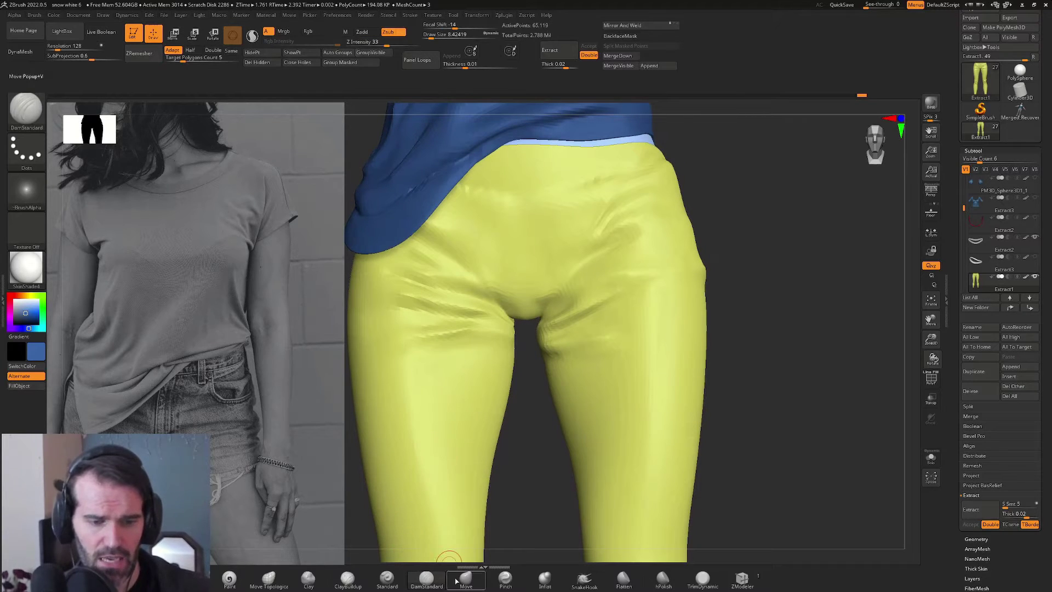
click(387, 579)
key(s)
drag(564, 289, 570, 287)
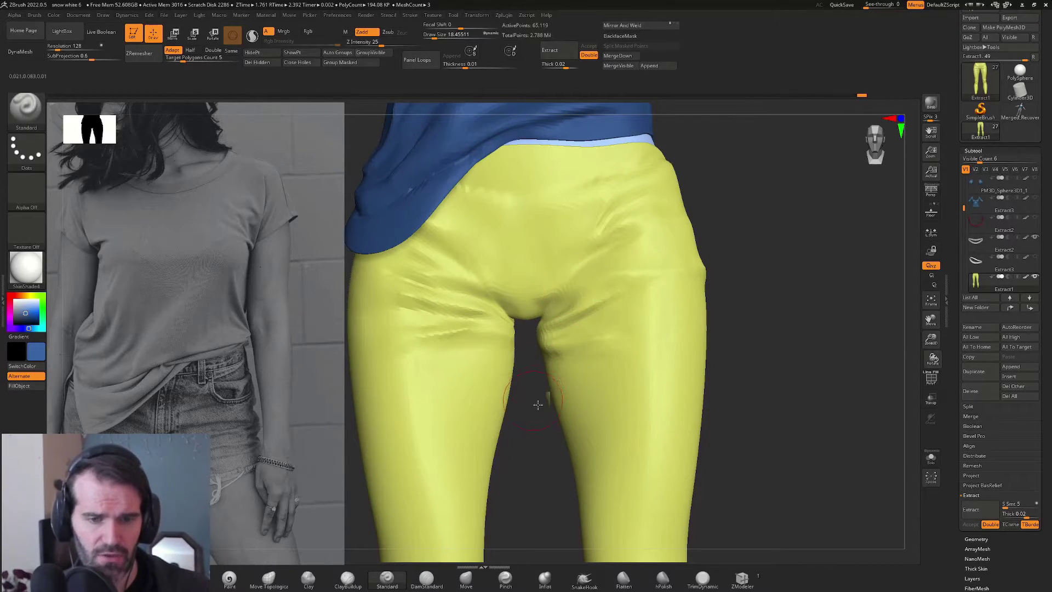
drag(538, 400, 514, 399)
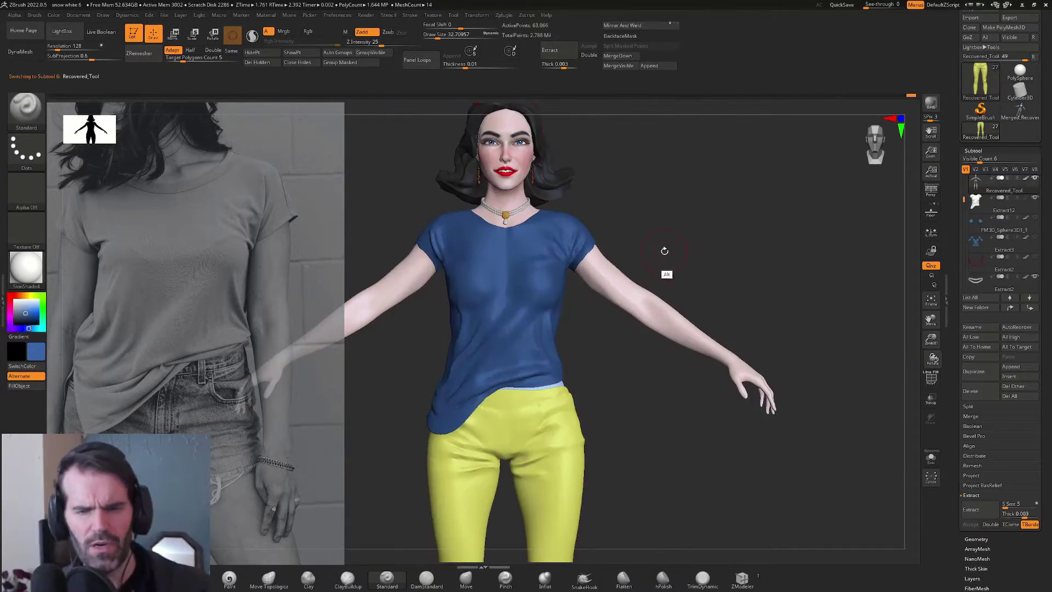
Step: Mask the arms on the character's body as the area for a pair of sleeves
alt+drag(664, 250, 728, 245)
mouse_move(611, 277)
ctrl+mouse_down()
mouse_move(678, 397)
mouse_move(730, 376)
mouse_move(798, 274)
mouse_move(758, 265)
mouse_move(788, 258)
ctrl+mouse_up()
key(alt)
key(alt+s)
mouse_move(767, 246)
ctrl+mouse_down()
mouse_move(709, 223)
mouse_move(581, 320)
mouse_move(819, 272)
mouse_move(765, 265)
mouse_move(732, 183)
ctrl+mouse_up()
Step: Extract the masked arms as double-sided sleeves with a thickness of 0.02, select them and clear their mask
click(559, 50)
click(564, 65)
text(0.02)
key(Return)
click(589, 54)
click(589, 46)
alt+click(657, 263)
ctrl+drag(771, 244, 758, 296)
Step: Bunch the sleeve up from its wrist end with a large ClothHook brush
mouse_move(758, 296)
mouse_down()
mouse_move(770, 305)
mouse_move(712, 335)
mouse_up()
key(b)
key(c)
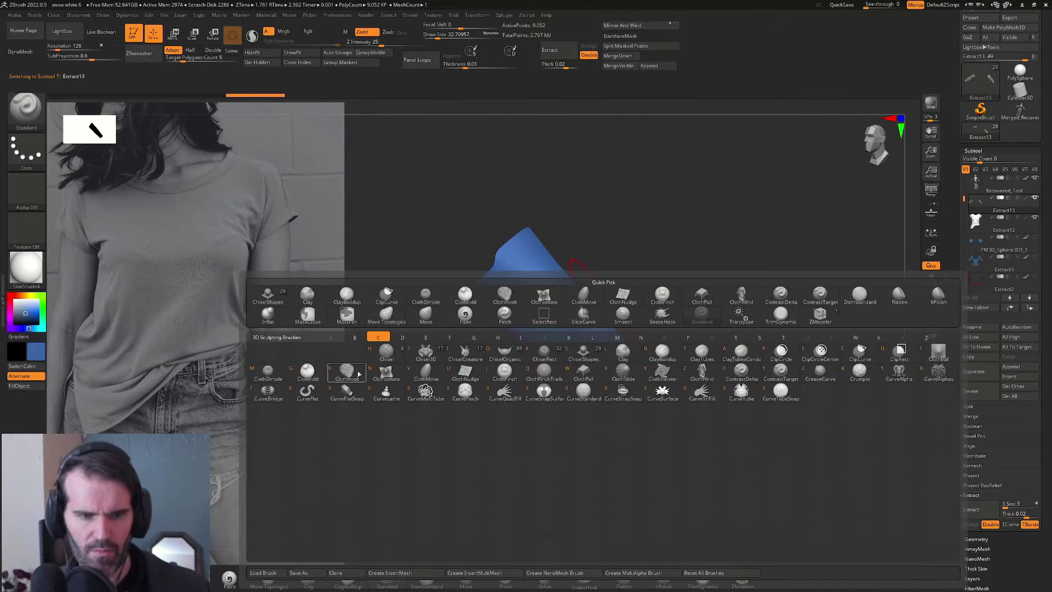
key(k)
alt+drag(699, 310, 711, 272)
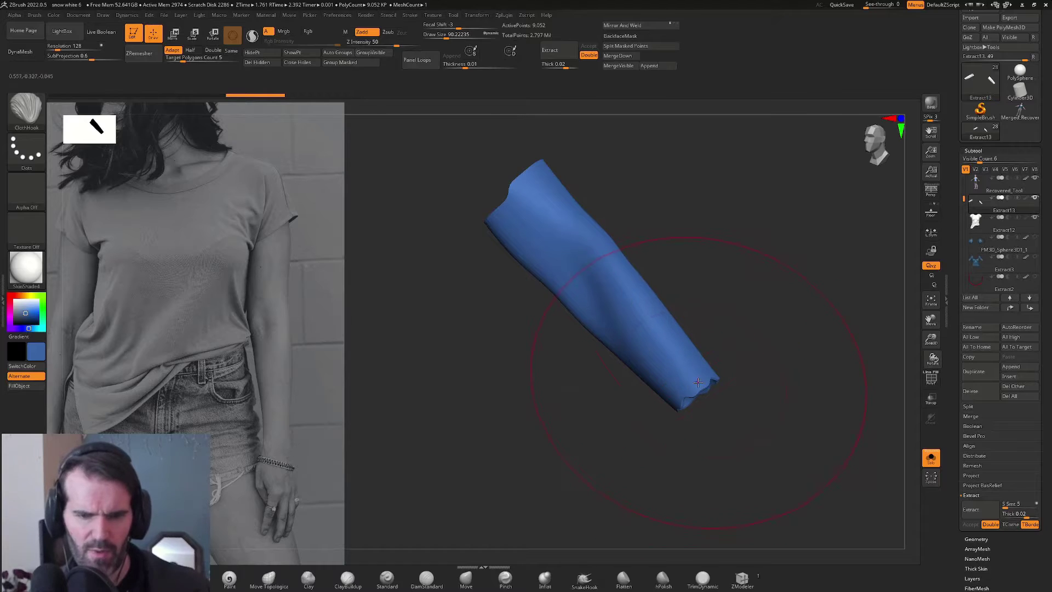
drag(699, 388, 678, 363)
mouse_move(748, 330)
mouse_down()
mouse_move(707, 348)
mouse_move(722, 388)
mouse_move(763, 330)
mouse_move(764, 369)
mouse_up()
Step: Pull diagonal wrinkles around the middle of the sleeve with a smaller ClothHook brush
key(s)
mouse_move(714, 325)
mouse_down()
mouse_move(702, 324)
mouse_move(728, 285)
mouse_move(712, 293)
mouse_move(758, 256)
mouse_up()
key(s)
drag(656, 346, 697, 336)
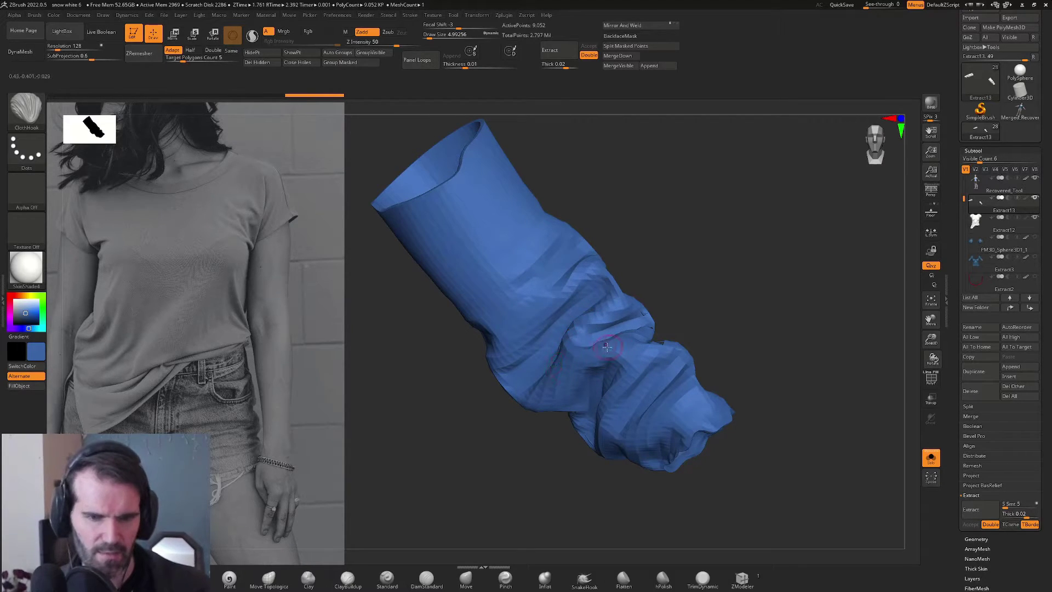
drag(683, 312, 629, 344)
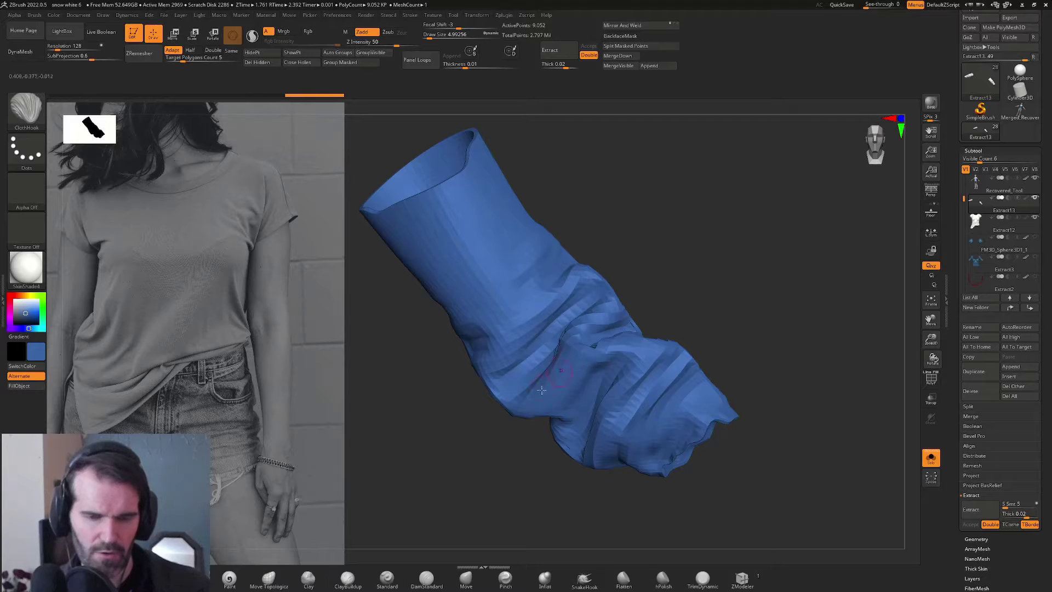
mouse_move(603, 319)
mouse_down()
mouse_move(754, 291)
mouse_move(654, 303)
mouse_up()
Step: Push additional wrinkles around the underside and cuff of the sleeve with ClothHook
drag(790, 249, 715, 268)
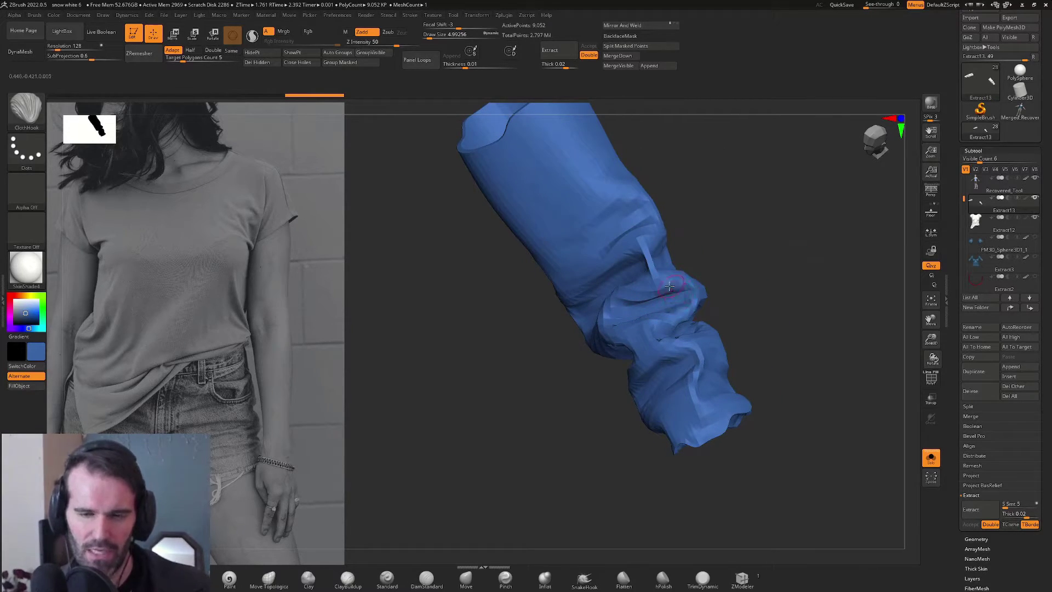
drag(749, 288, 654, 261)
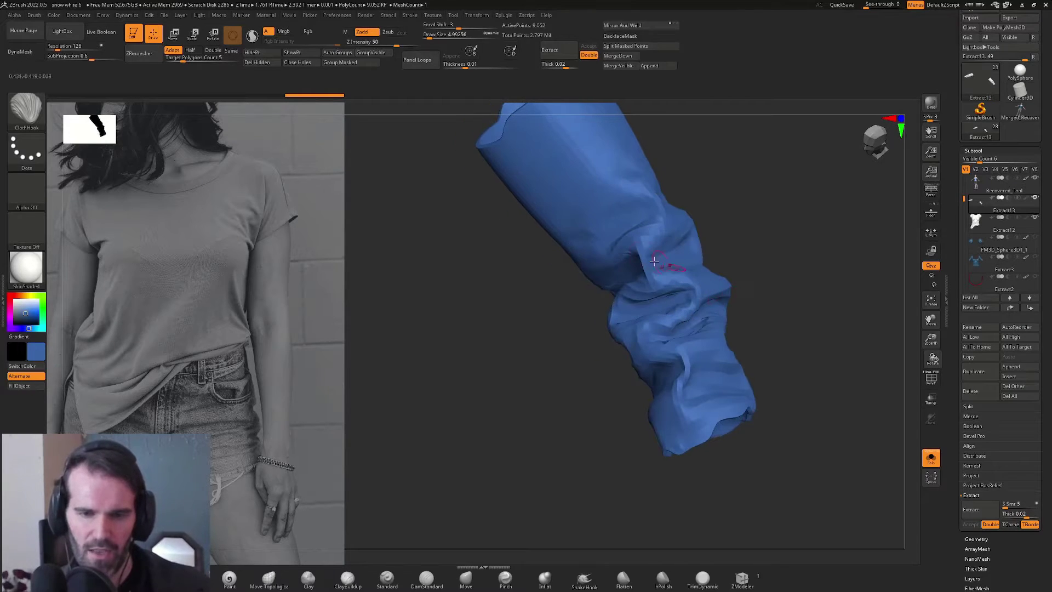
mouse_move(751, 297)
mouse_down()
mouse_move(816, 299)
mouse_move(792, 293)
mouse_up()
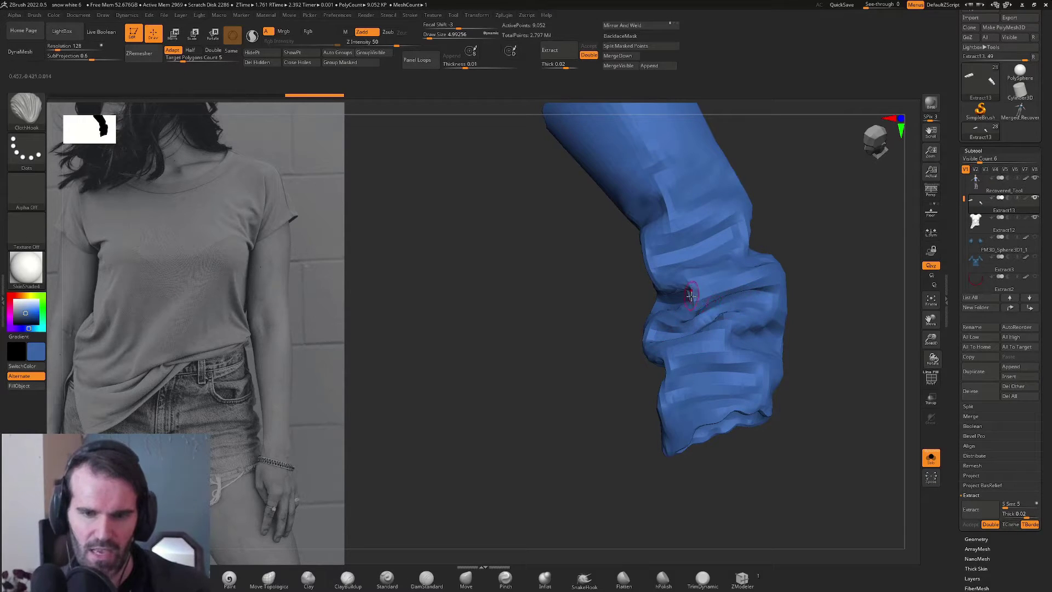
right_drag(805, 258, 756, 313)
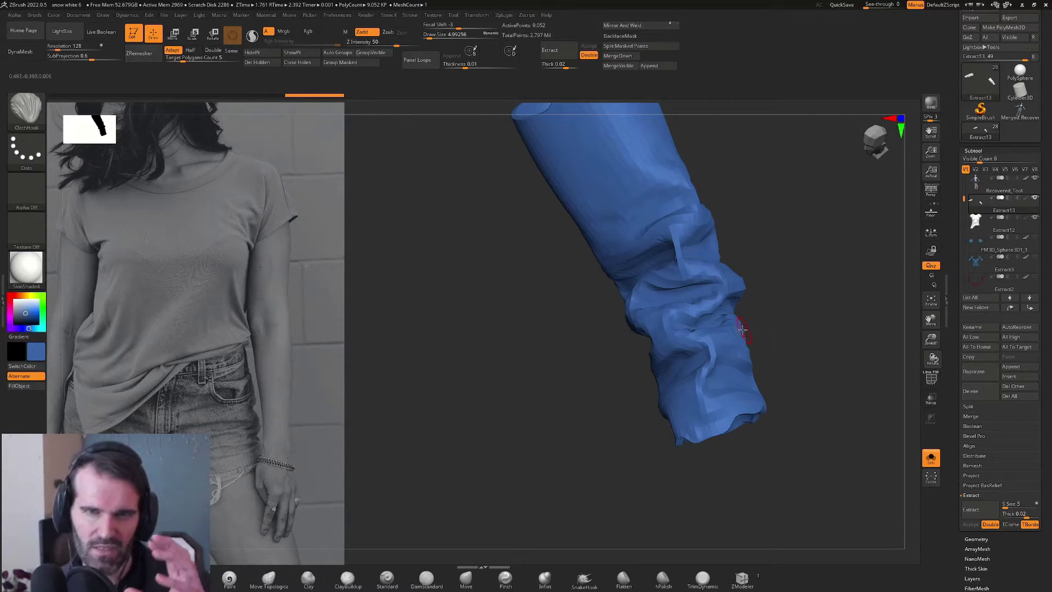
right_drag(773, 342, 739, 268)
key(s)
drag(695, 314, 701, 314)
mouse_move(655, 342)
right_down()
mouse_move(728, 320)
mouse_move(717, 334)
right_up()
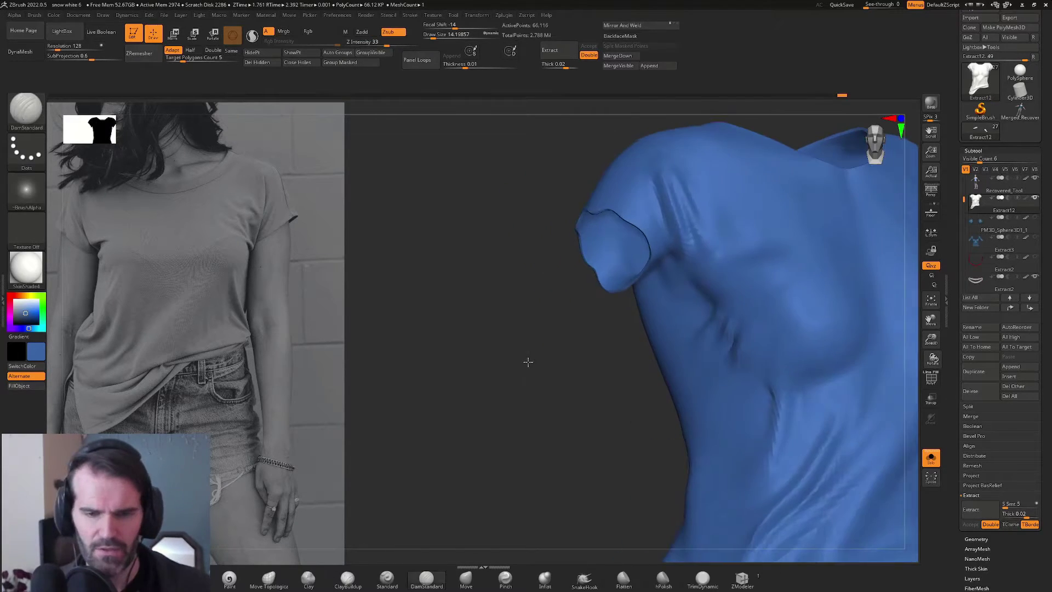
Step: Try bunching the shirt's side below the armpit into horizontal folds with a large ClothNudge brush
mouse_move(527, 362)
right_down()
mouse_move(493, 369)
mouse_move(676, 295)
right_up()
mouse_move(793, 339)
right_down()
mouse_move(847, 347)
mouse_move(808, 316)
right_up()
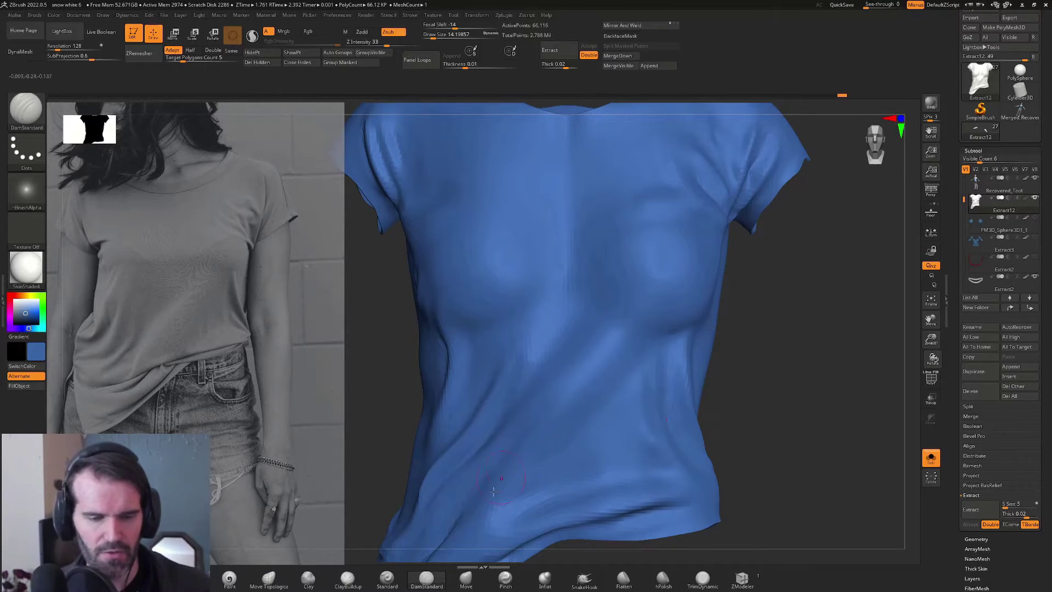
key(b)
key(c)
key(n)
key(s)
drag(675, 354, 683, 354)
mouse_move(794, 351)
right_down()
mouse_move(611, 381)
mouse_move(395, 378)
right_up()
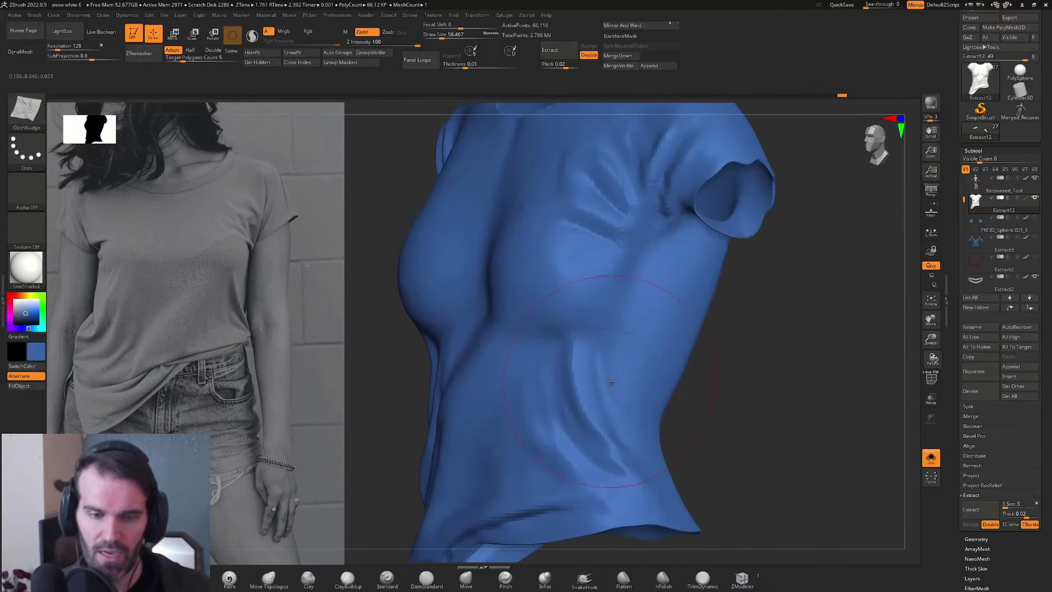
drag(624, 409, 635, 354)
right_drag(729, 343, 596, 309)
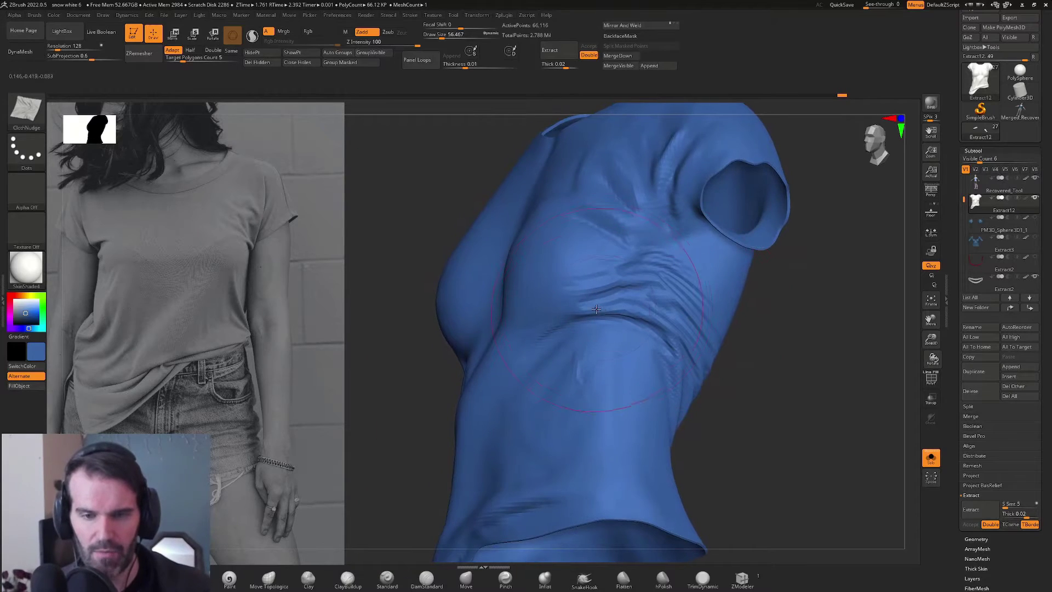
Step: Nudge small curved folds into the side of the shirt above the waist with ClothNudge at draw size about 25
mouse_move(708, 371)
right_down()
mouse_move(754, 343)
mouse_move(742, 319)
right_up()
key(s)
click(713, 300)
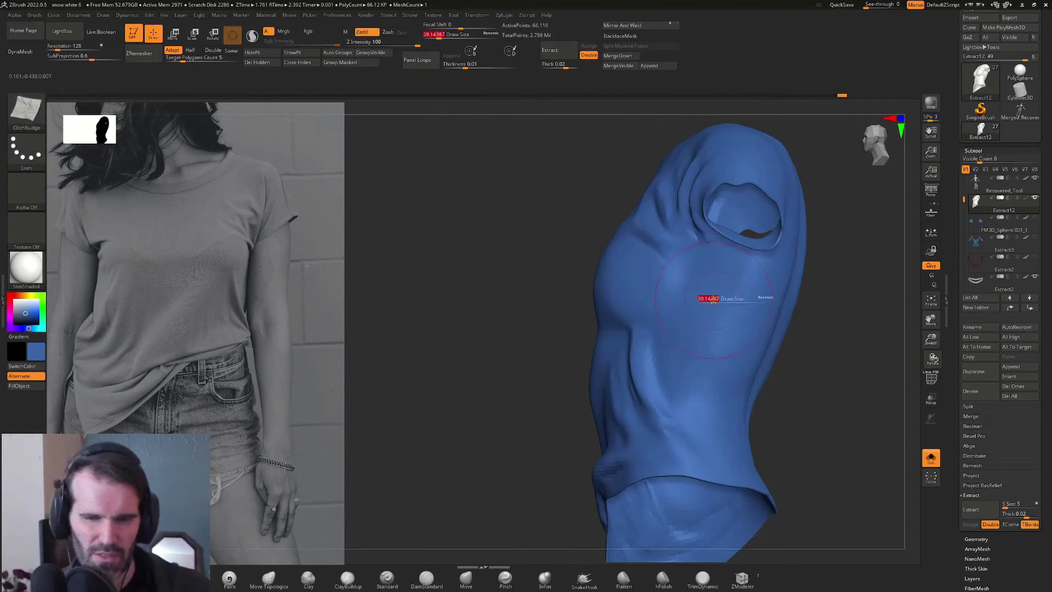
drag(713, 301, 706, 301)
right_drag(794, 334, 756, 316)
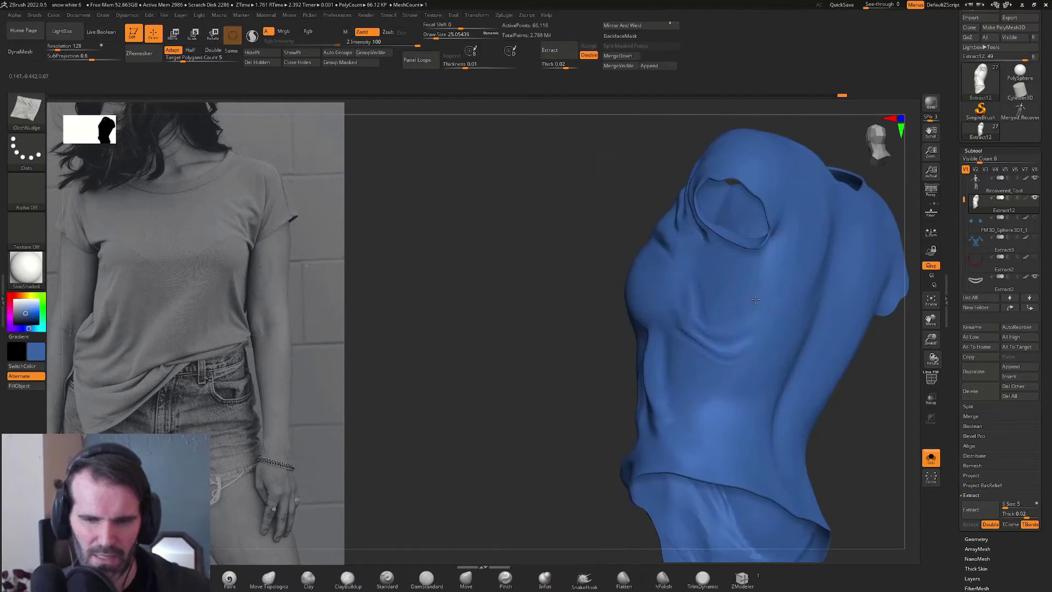
right_drag(671, 417, 704, 345)
right_drag(685, 405, 747, 356)
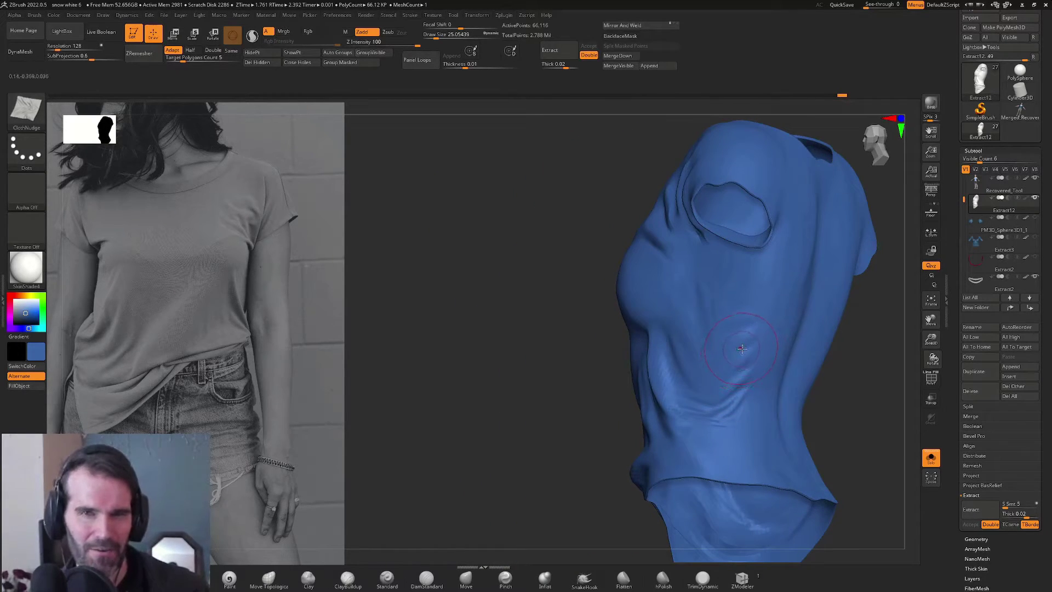
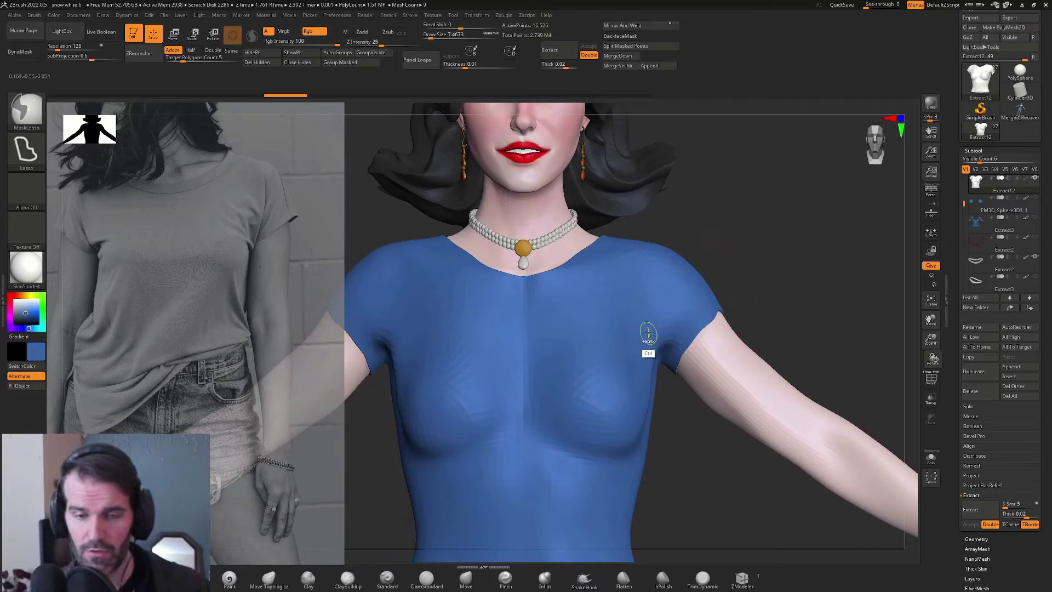
Step: Sculpt a curved fold over the top of the breast and creases from the shoulder to the armpit with the Standard brush
right_drag(643, 340, 647, 345)
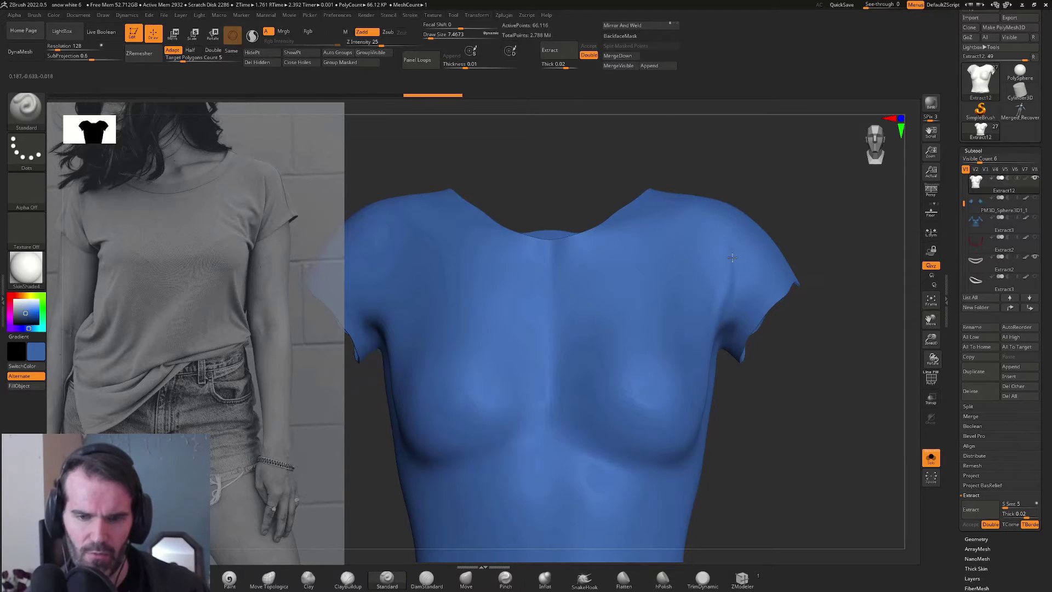
right_drag(800, 291, 792, 289)
drag(672, 342, 688, 356)
drag(614, 342, 684, 366)
alt+drag(715, 244, 703, 323)
mouse_move(748, 241)
alt+mouse_down()
mouse_move(705, 333)
mouse_move(662, 333)
mouse_move(647, 345)
mouse_move(685, 353)
alt+mouse_up()
drag(773, 373, 795, 425)
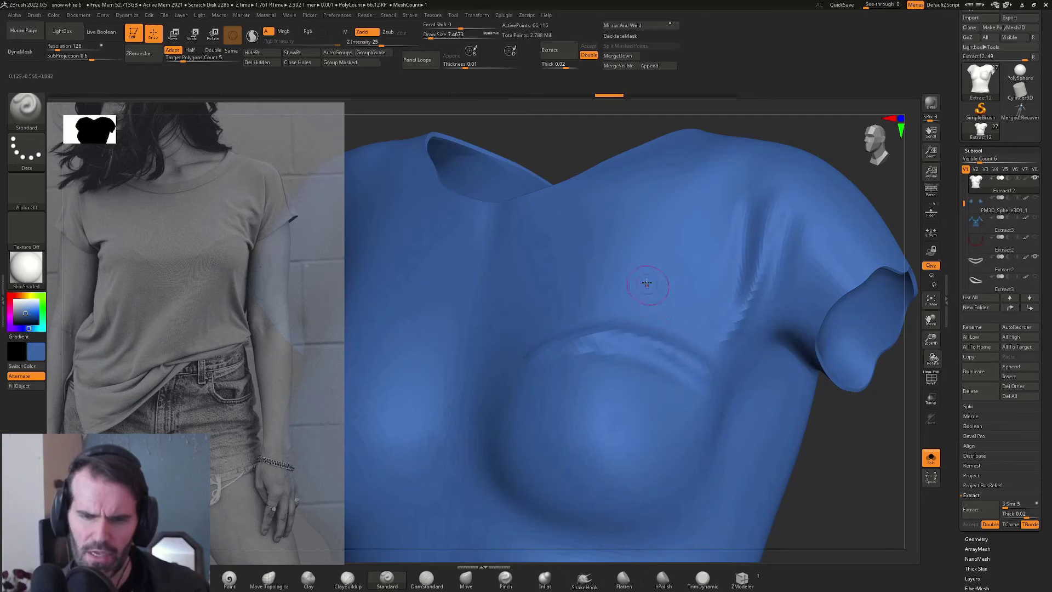
Step: Add folds across the upper chest converging on the armpit and smooth them into the surrounding cloth
mouse_move(584, 280)
mouse_down()
mouse_move(673, 287)
mouse_move(719, 346)
mouse_up()
drag(630, 245, 700, 316)
alt+drag(601, 281, 695, 350)
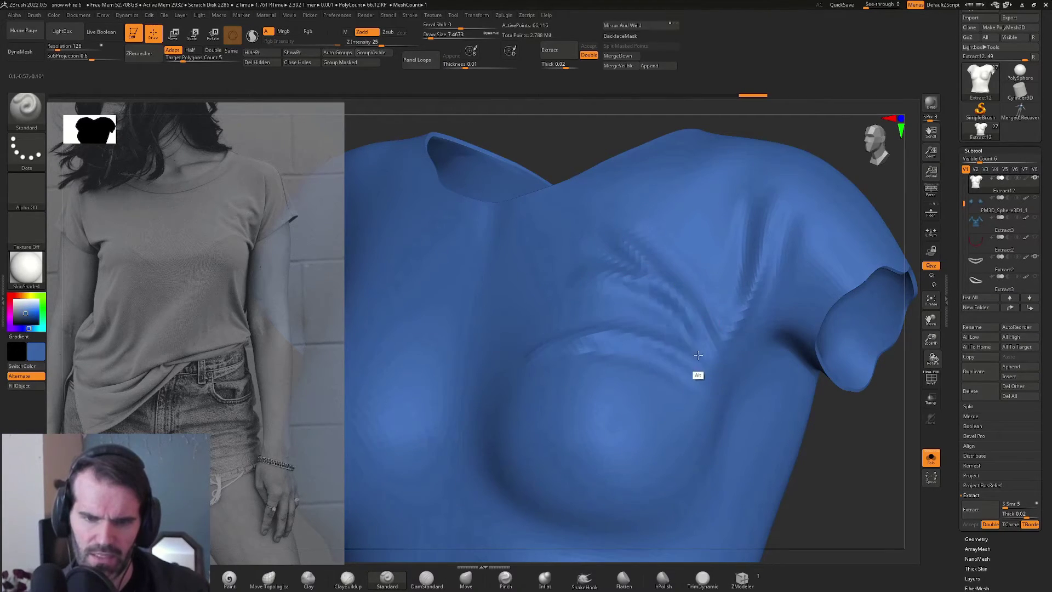
shift+drag(648, 234, 713, 329)
shift+drag(574, 257, 713, 316)
drag(634, 234, 718, 266)
drag(670, 238, 714, 236)
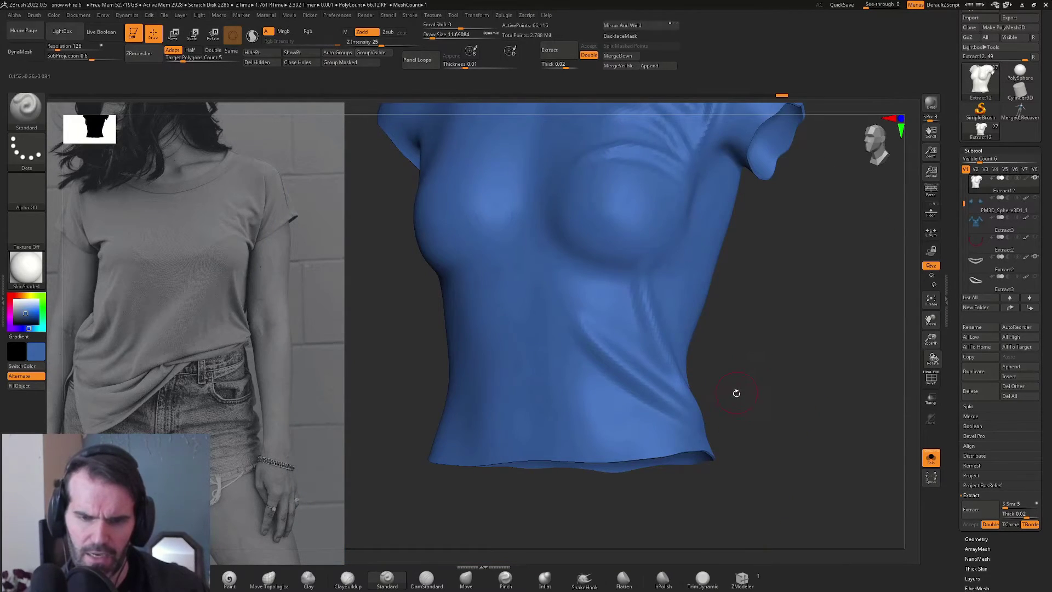
Step: Sculpt broad diagonal folds from below the breast across the stomach to the opposite hip with the Standard brush at size about 20
mouse_move(735, 392)
mouse_down()
mouse_move(733, 373)
mouse_move(775, 405)
mouse_up()
drag(773, 338, 785, 328)
key(s)
drag(711, 296, 567, 377)
drag(669, 295, 493, 424)
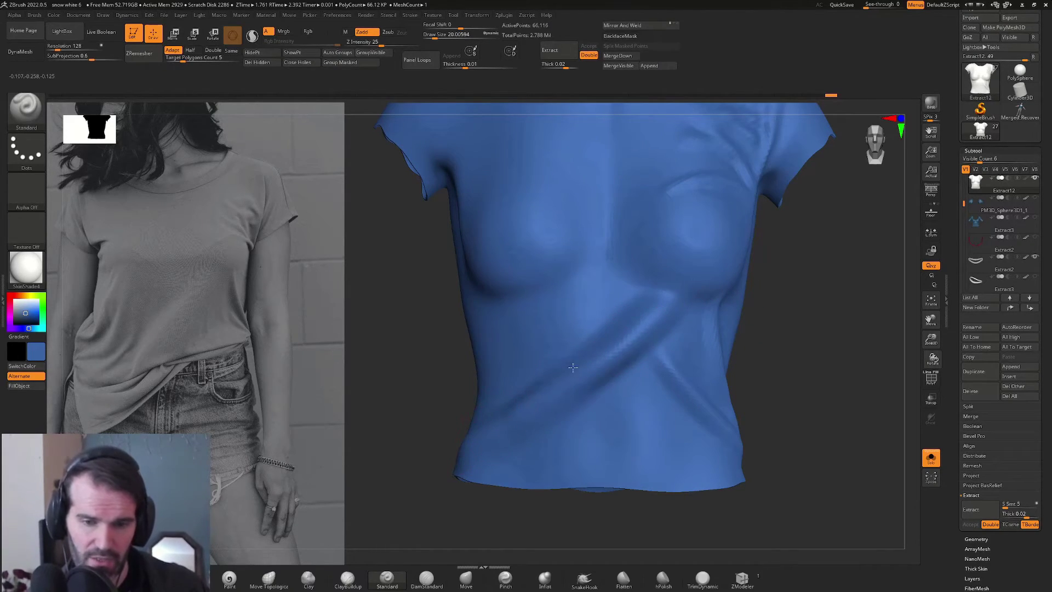
drag(657, 299, 559, 378)
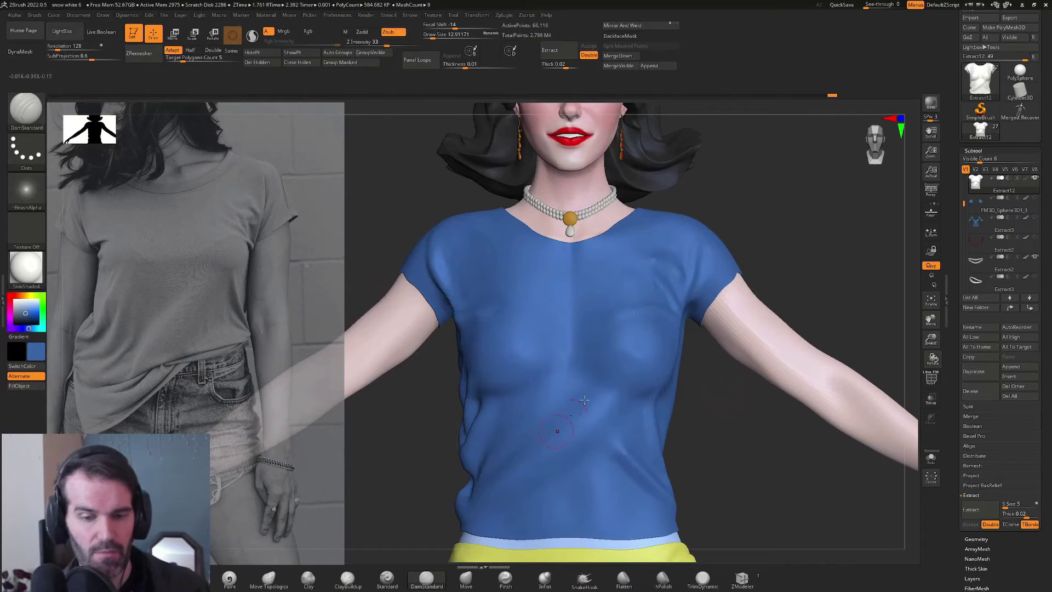
drag(716, 417, 693, 417)
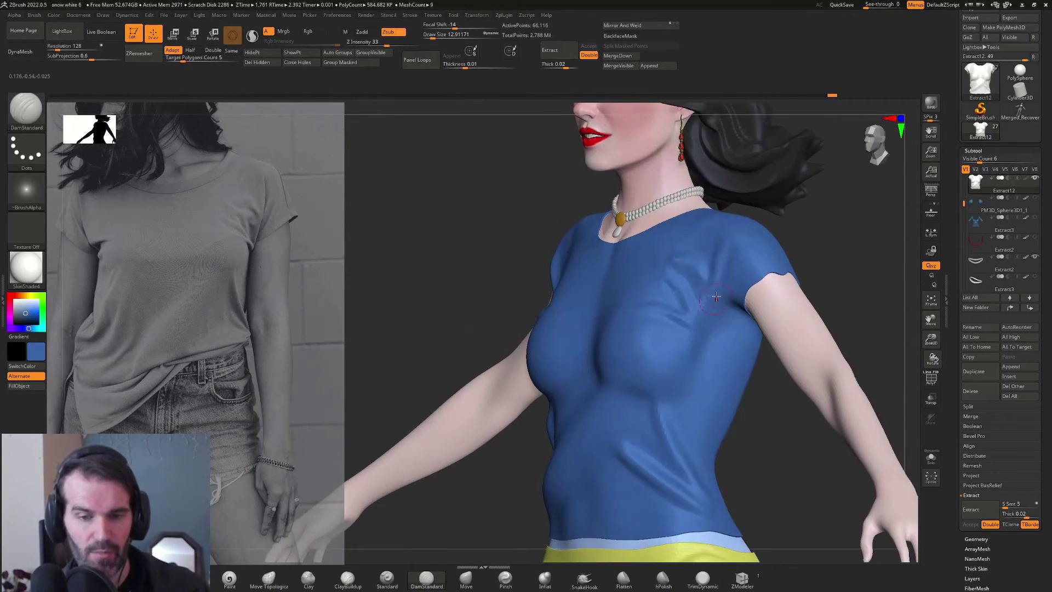
alt+drag(814, 246, 811, 282)
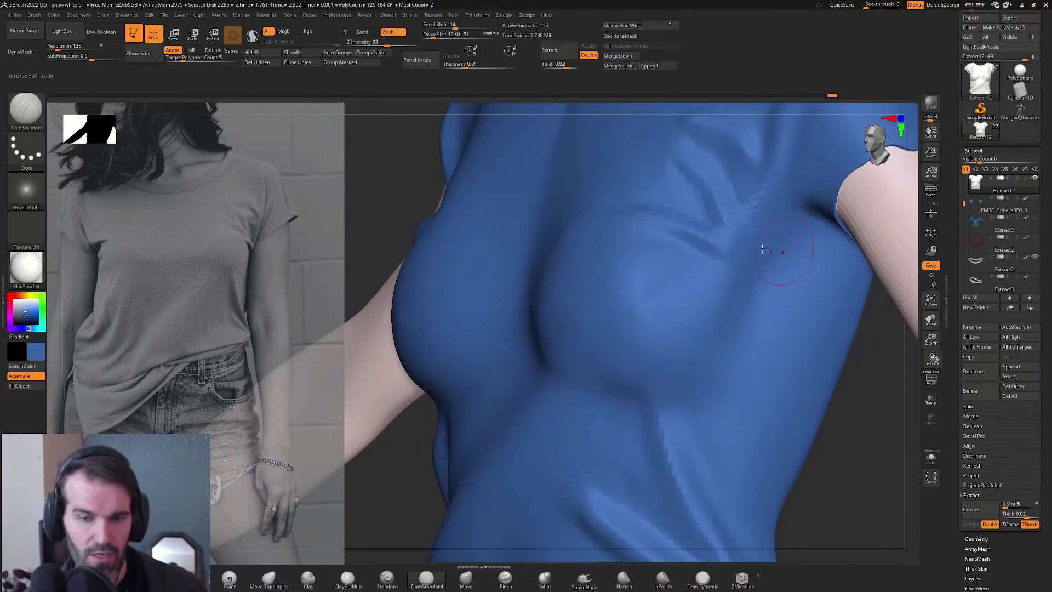
Step: Carve deeper creases between the breast and the armpit with the DamStandard brush at draw size about 13
drag(682, 203, 666, 151)
drag(740, 174, 732, 157)
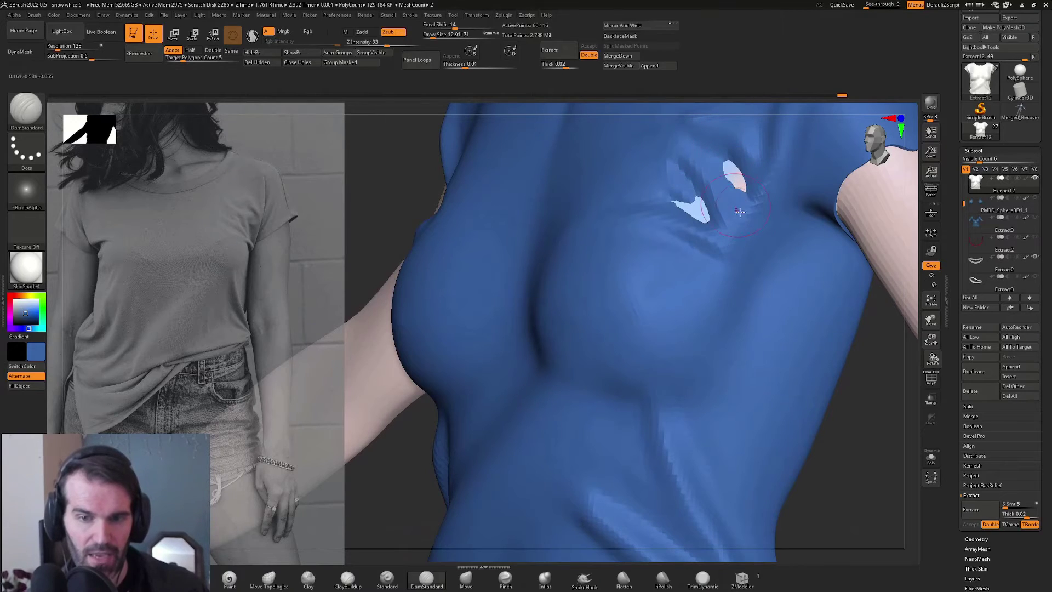
alt+drag(761, 194, 740, 228)
alt+drag(828, 395, 716, 521)
mouse_move(665, 294)
alt+mouse_down()
mouse_move(703, 189)
mouse_move(678, 320)
alt+mouse_up()
mouse_move(817, 234)
mouse_down()
mouse_move(869, 223)
mouse_move(822, 242)
mouse_up()
alt+drag(732, 252, 714, 305)
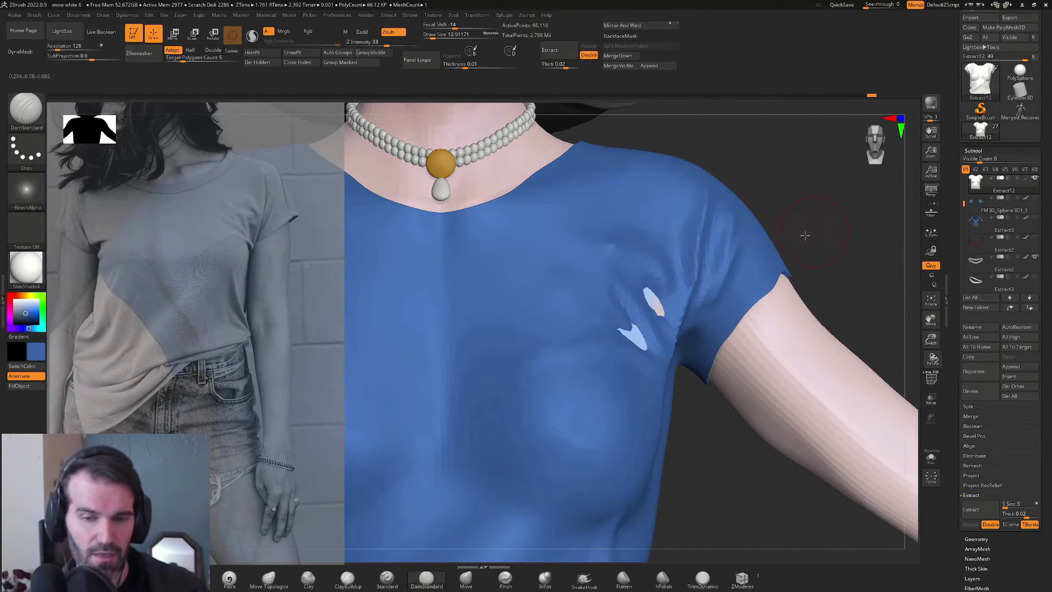
Step: Adjust the shirt's shape around the waist and lower side with the Move brush at draw size about 35
drag(805, 234, 762, 240)
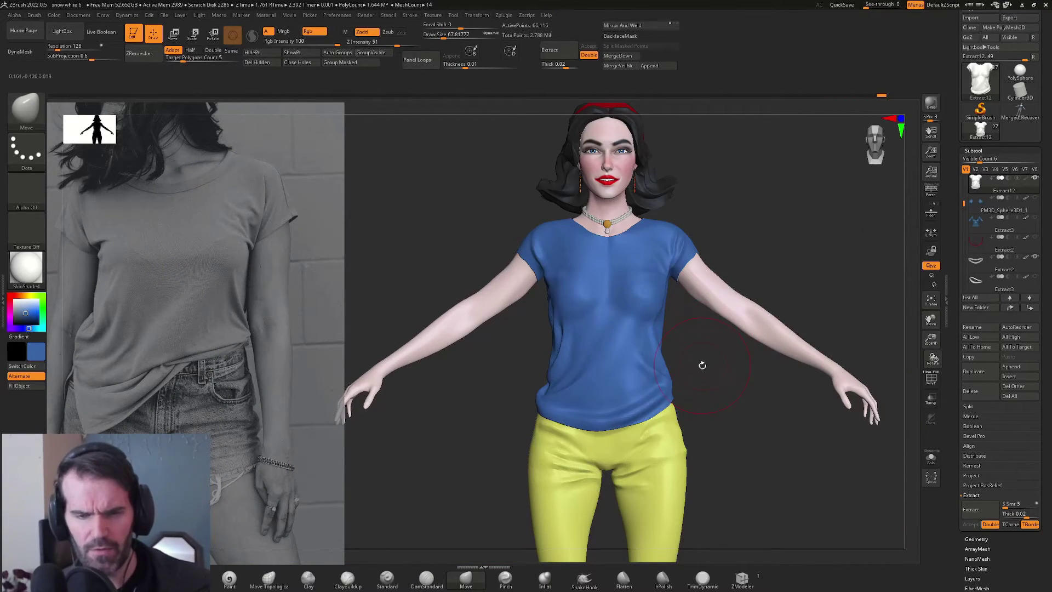
mouse_move(702, 364)
mouse_down()
mouse_move(714, 369)
mouse_move(699, 410)
mouse_move(674, 406)
mouse_up()
key(s)
mouse_move(571, 345)
mouse_down()
mouse_move(549, 360)
mouse_move(567, 357)
mouse_up()
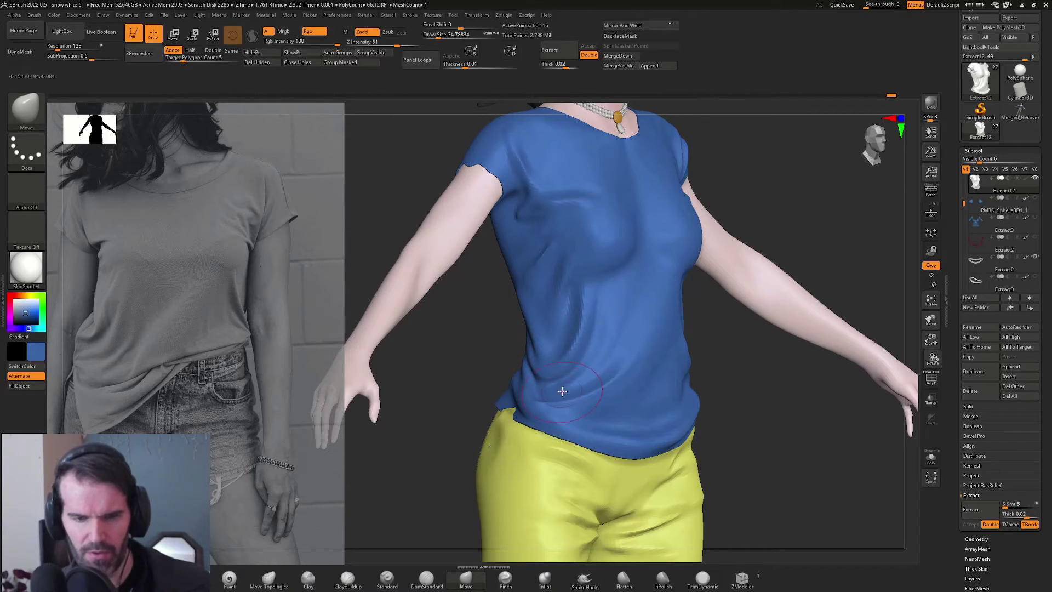
shift+drag(721, 360, 735, 406)
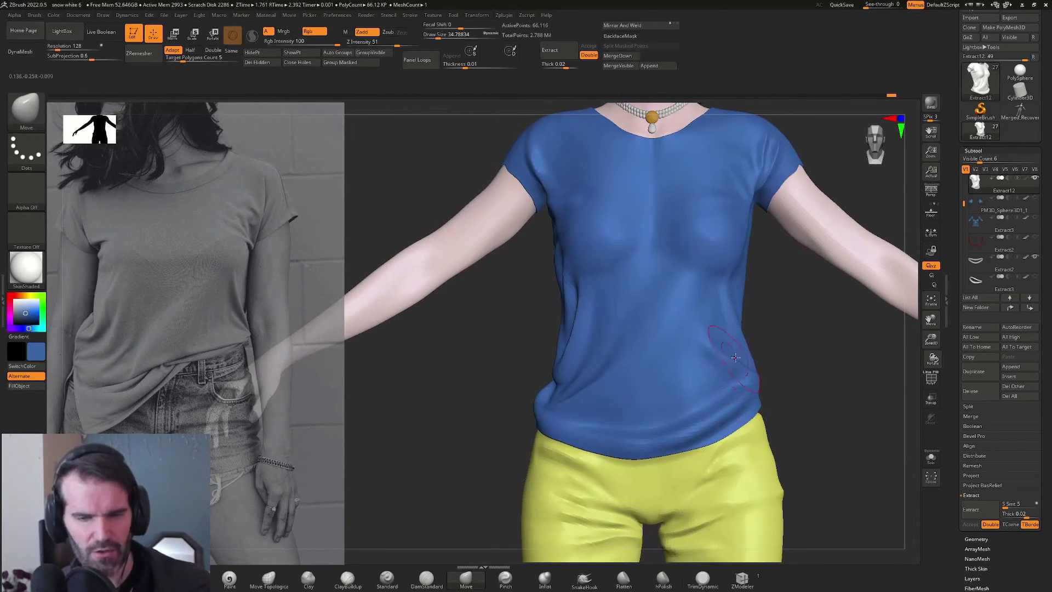
mouse_move(766, 351)
alt+mouse_down()
mouse_move(716, 309)
mouse_move(770, 324)
mouse_move(669, 230)
alt+mouse_up()
alt+drag(679, 386, 618, 219)
mouse_move(641, 258)
alt+mouse_down()
mouse_move(690, 242)
mouse_move(636, 242)
alt+mouse_up()
Step: Examine the shirt's folds and silhouette on the full figure from the front and both sides
drag(762, 282, 687, 279)
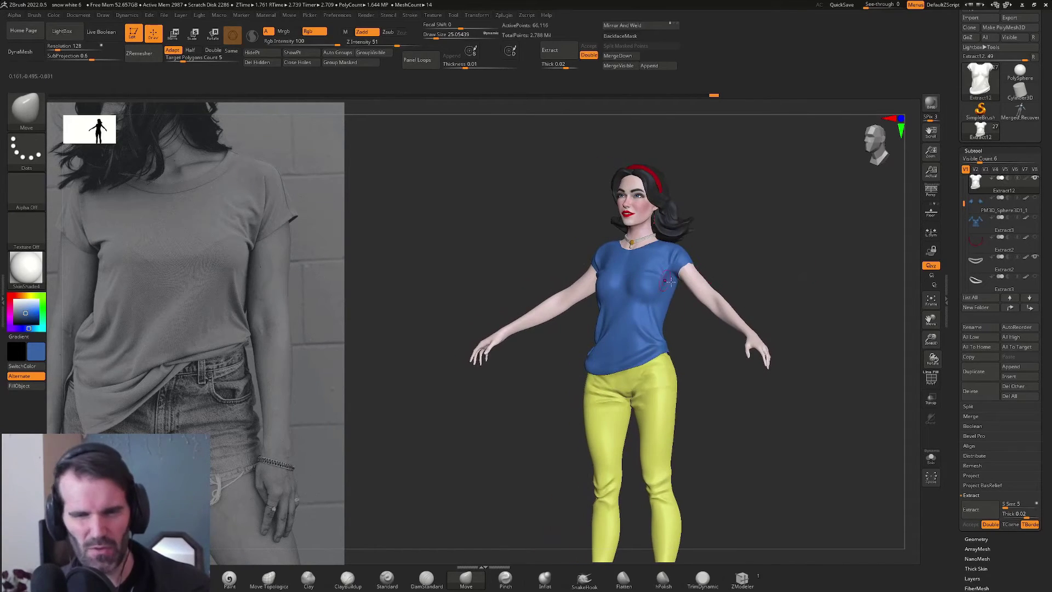
drag(695, 352, 681, 336)
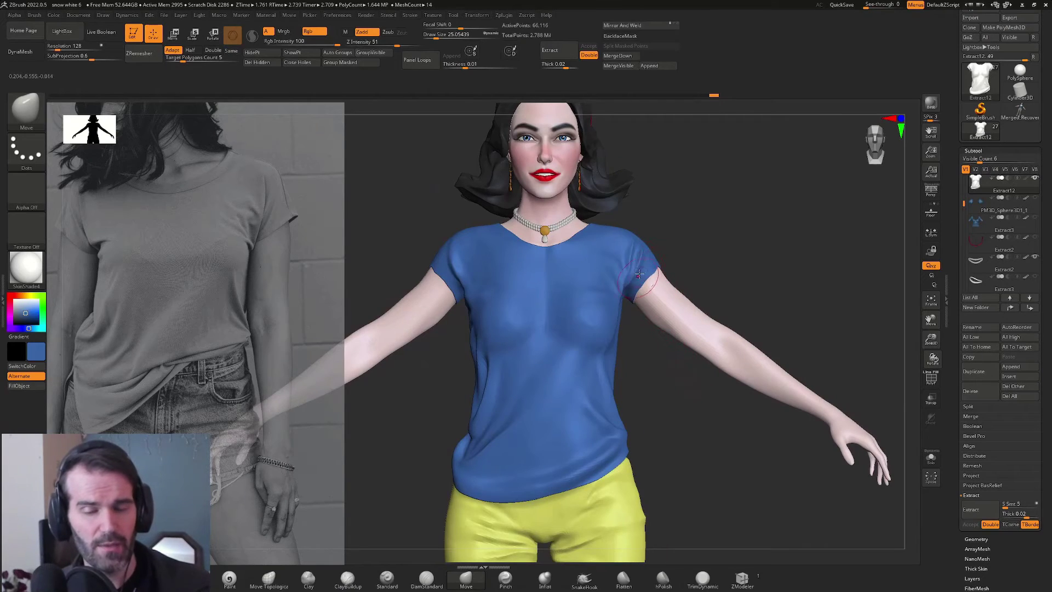
drag(660, 435, 630, 380)
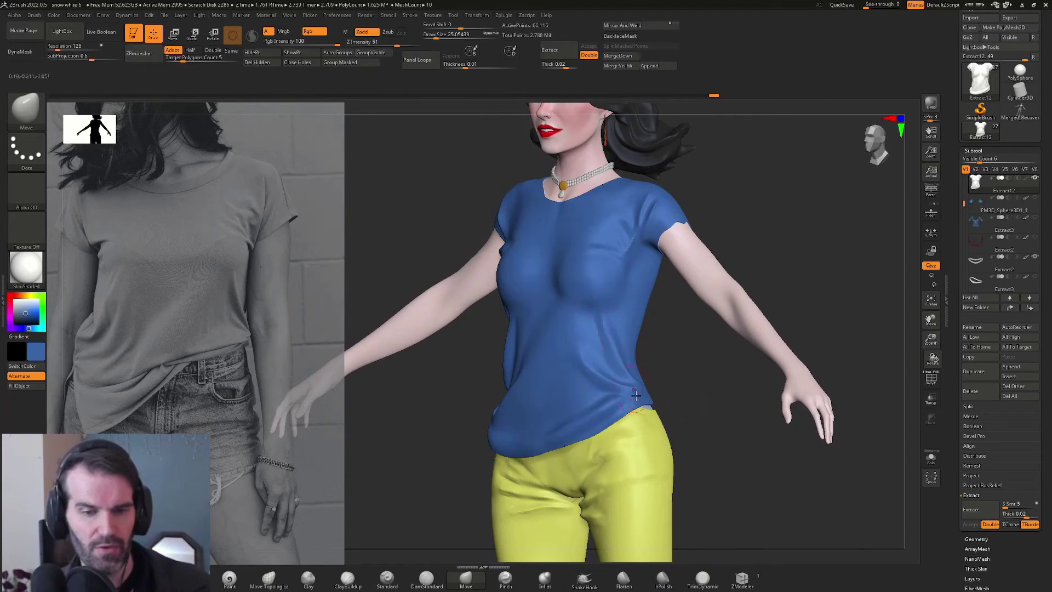
mouse_move(678, 341)
shift+mouse_down()
mouse_move(696, 348)
mouse_move(671, 338)
shift+mouse_up()
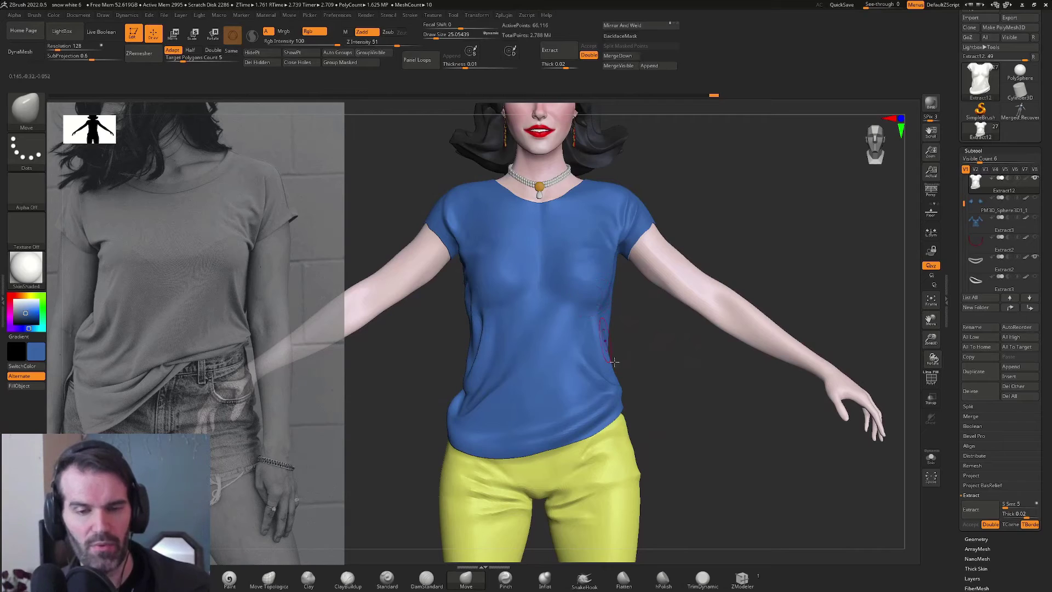
drag(655, 388, 581, 367)
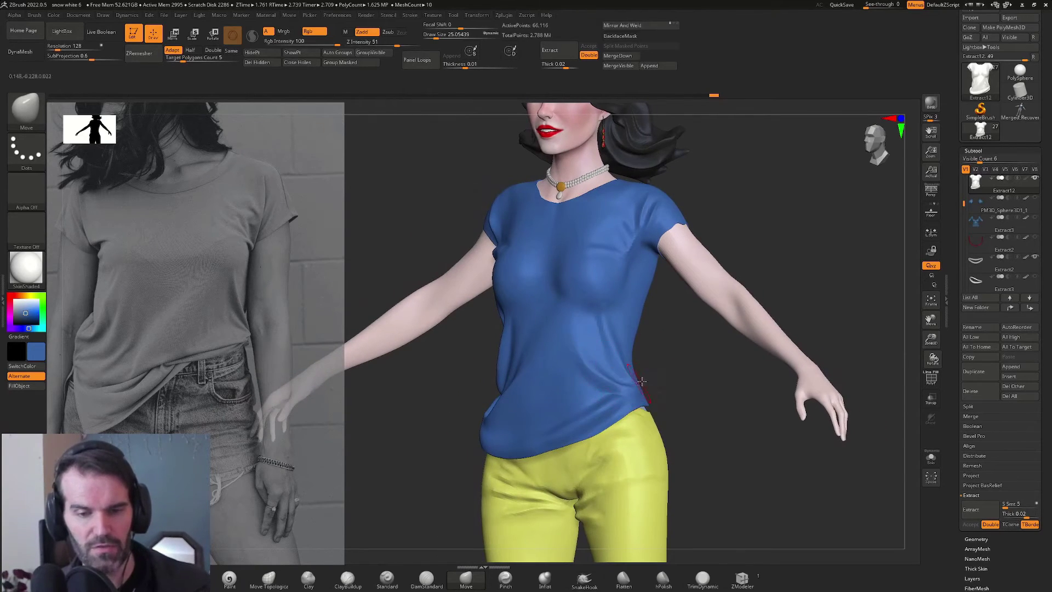
drag(638, 382, 584, 407)
drag(725, 352, 765, 357)
drag(657, 352, 669, 354)
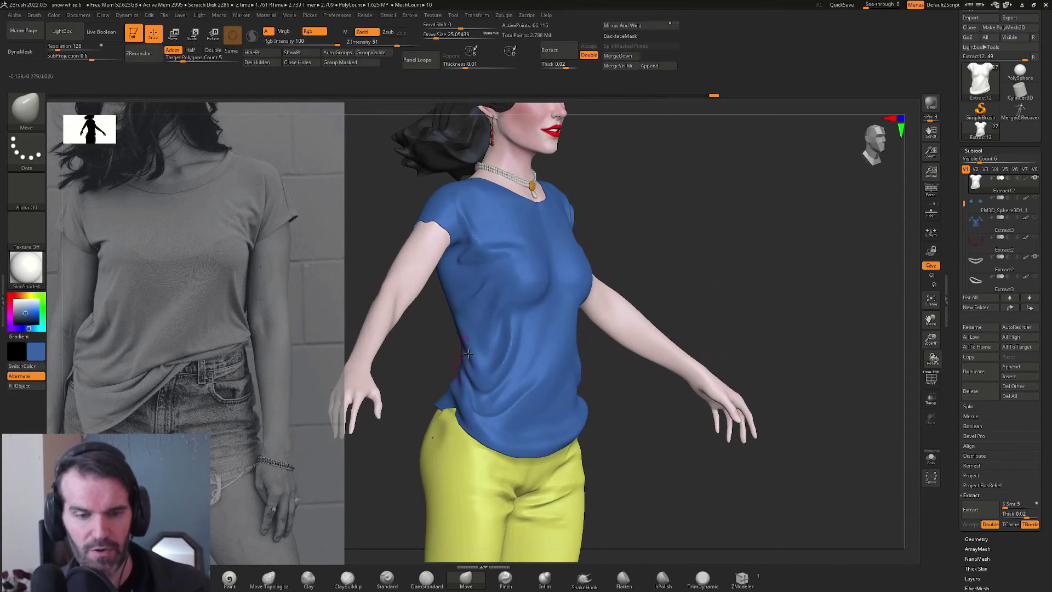
drag(616, 400, 605, 355)
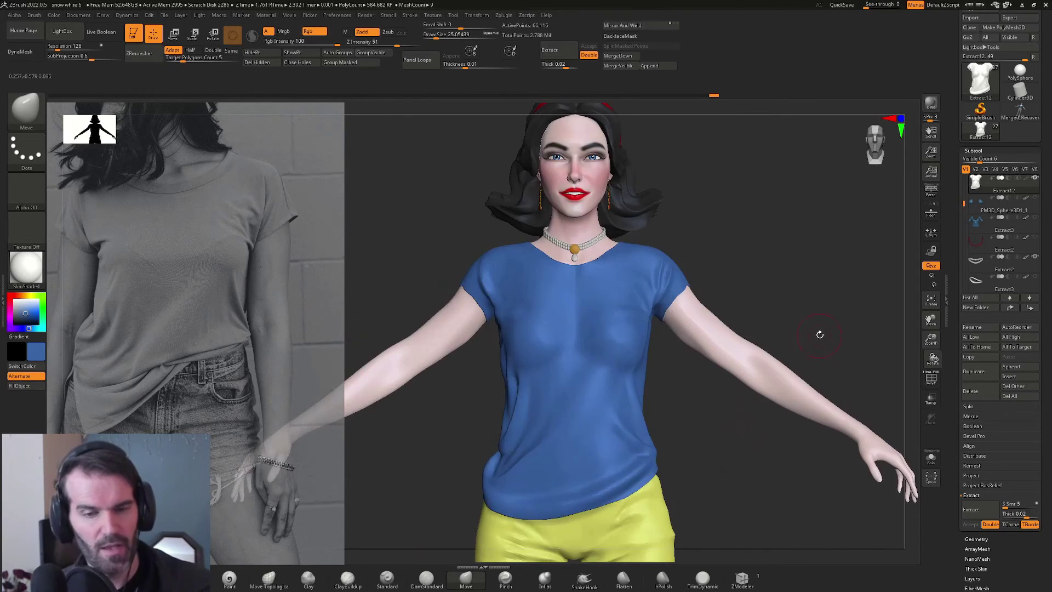
Step: Render a BPR preview of the character from the front and review the shirt folds against the reference
drag(819, 333, 619, 389)
click(931, 103)
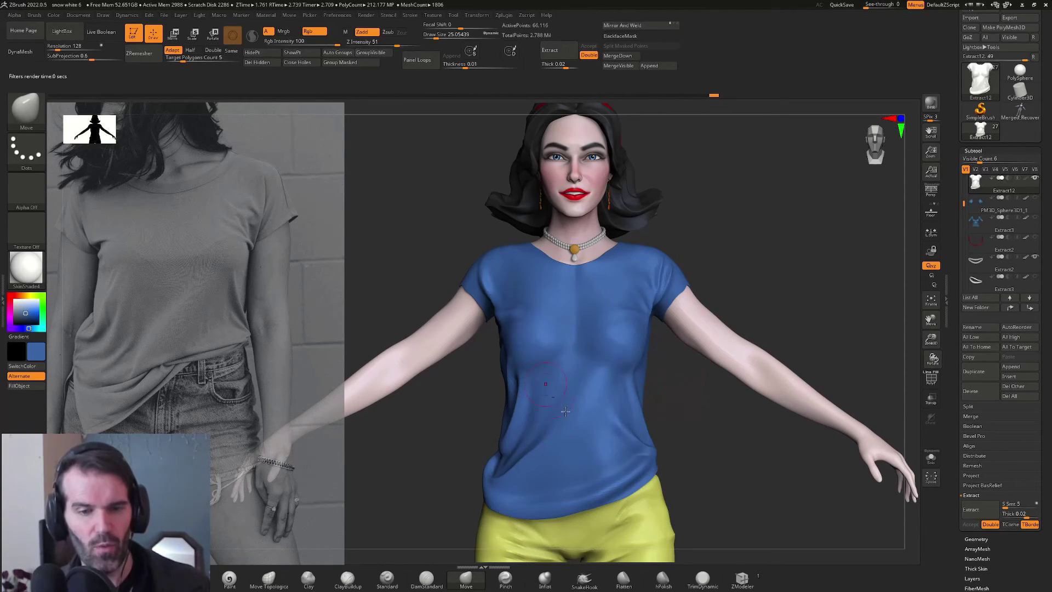
drag(692, 370, 791, 238)
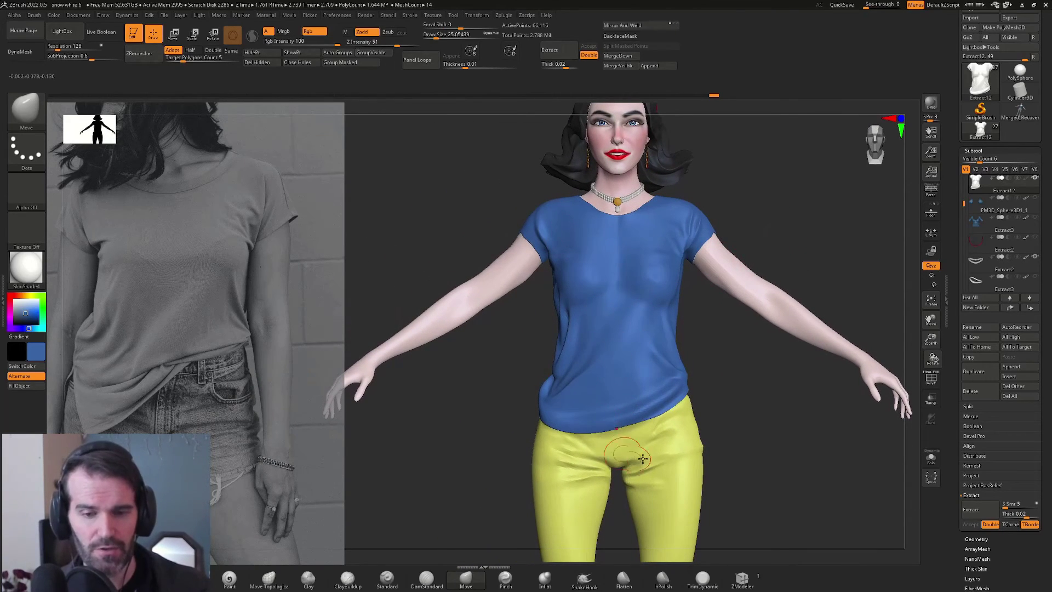
mouse_move(714, 368)
alt+mouse_down()
mouse_move(703, 388)
mouse_move(718, 376)
alt+mouse_up()
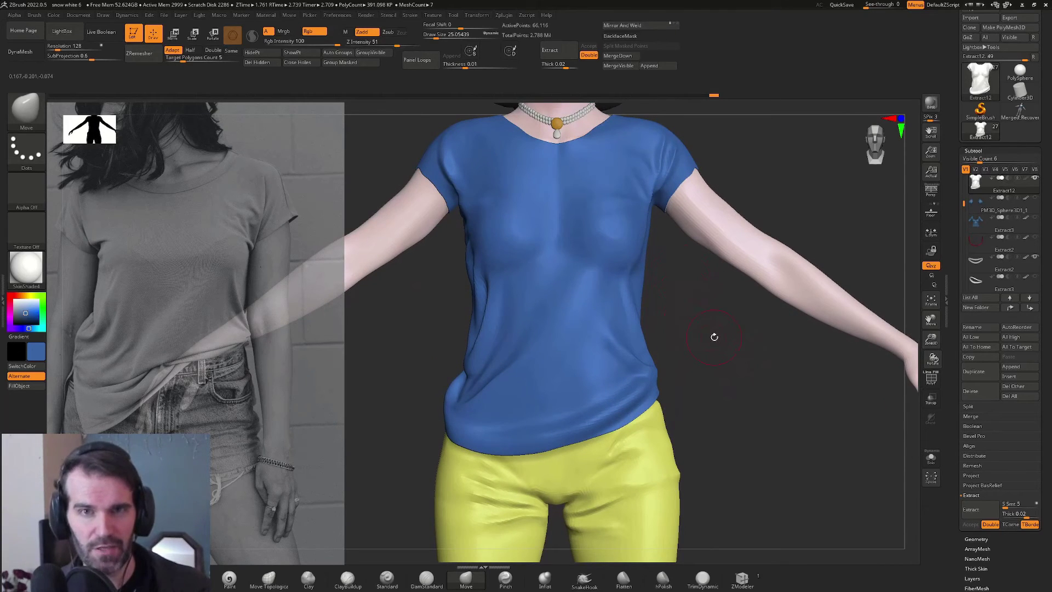
drag(712, 337, 616, 362)
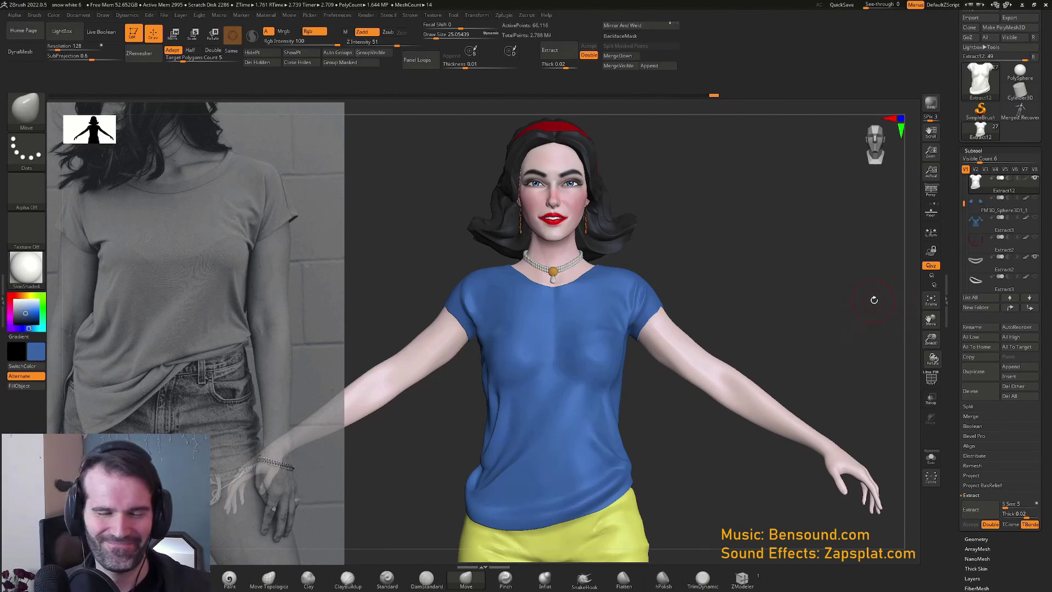
Step: Sharpen the fold creases on the shirt's side above the hip with the DamStandard brush at draw size about 25
drag(776, 304, 620, 312)
mouse_move(712, 312)
alt+mouse_down()
mouse_move(721, 395)
mouse_move(718, 312)
alt+mouse_up()
click(426, 578)
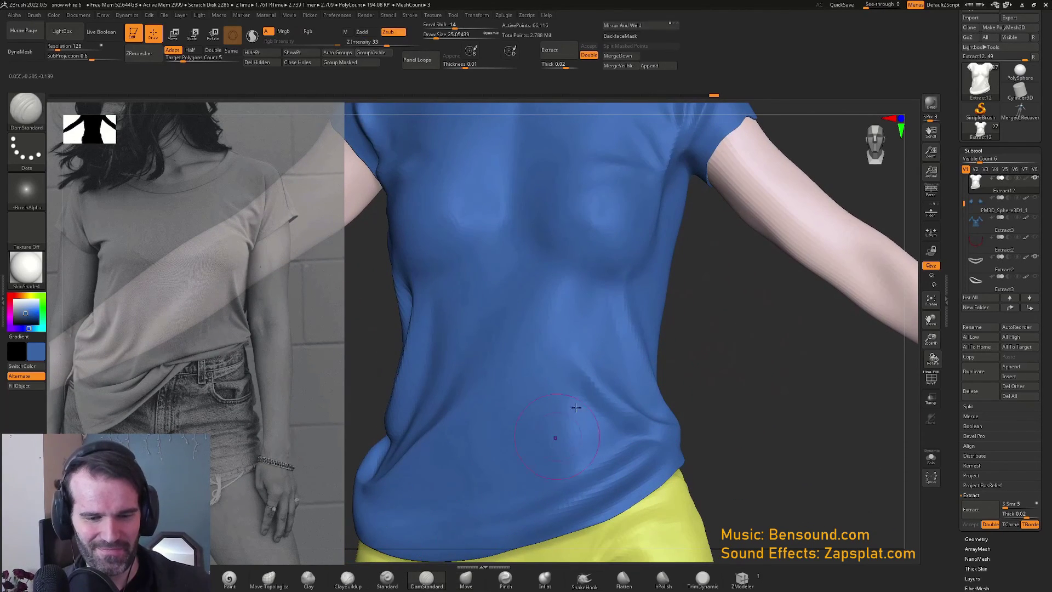
drag(706, 378, 665, 380)
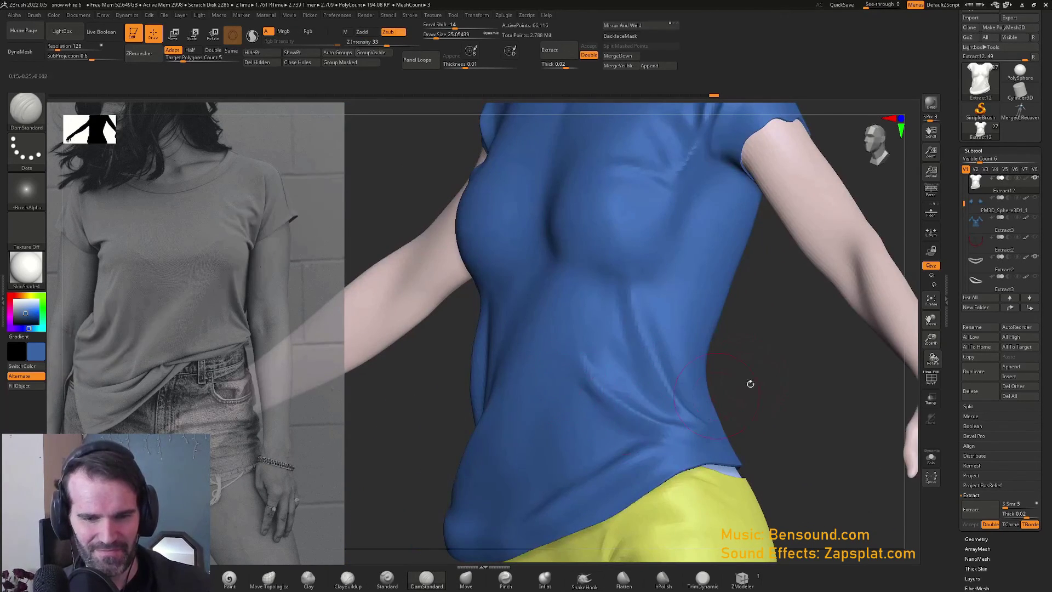
right_drag(716, 394, 680, 378)
right_drag(822, 357, 813, 371)
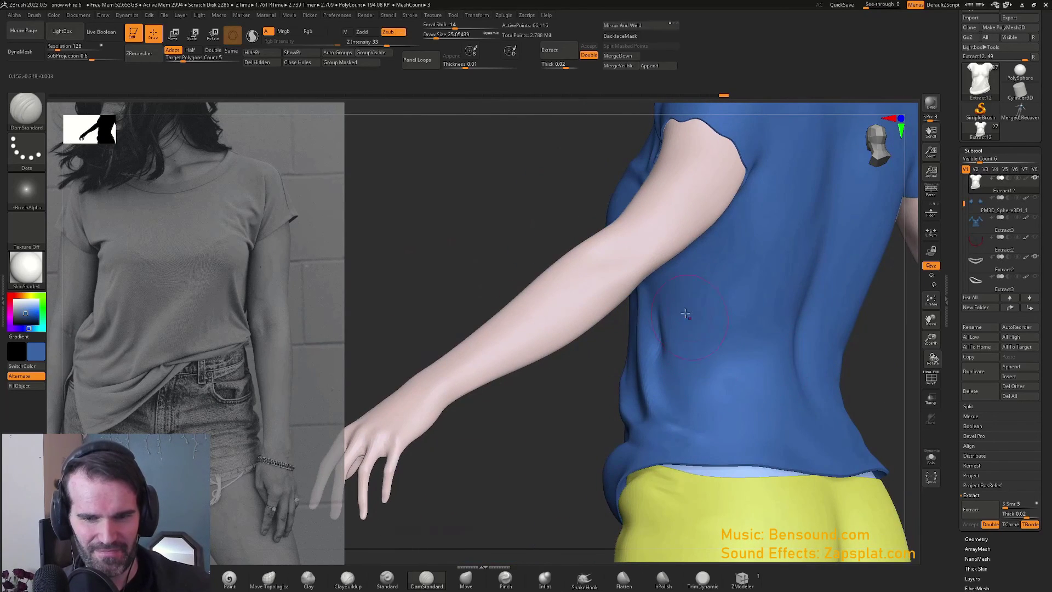
right_drag(680, 413, 654, 390)
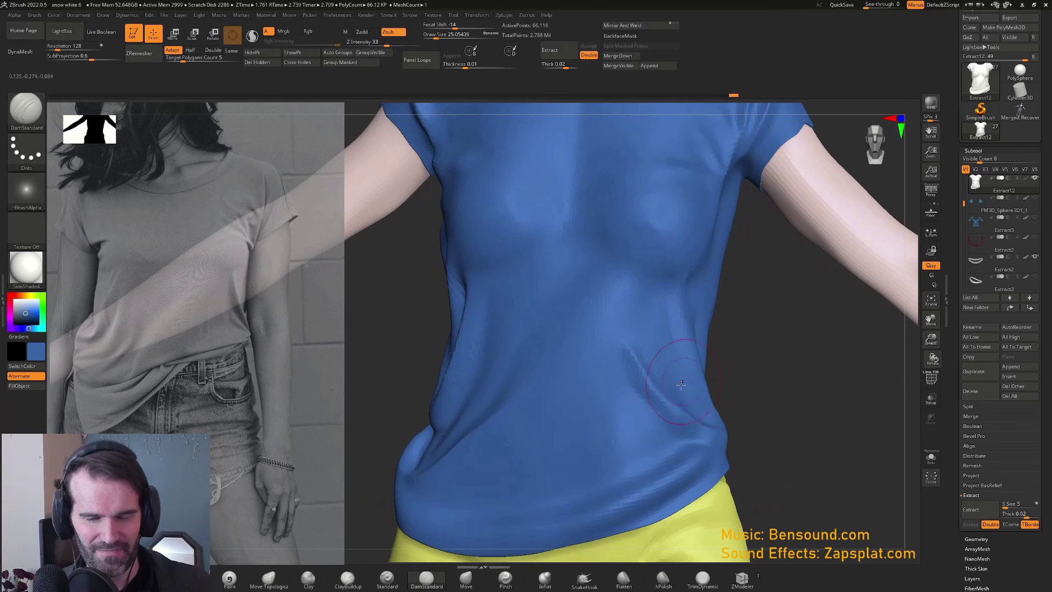
Step: Refine and smooth the cloth across the stomach below the breasts
mouse_move(721, 380)
mouse_down()
mouse_move(752, 375)
mouse_move(750, 428)
mouse_up()
alt+drag(649, 319, 567, 421)
shift+drag(612, 366, 645, 343)
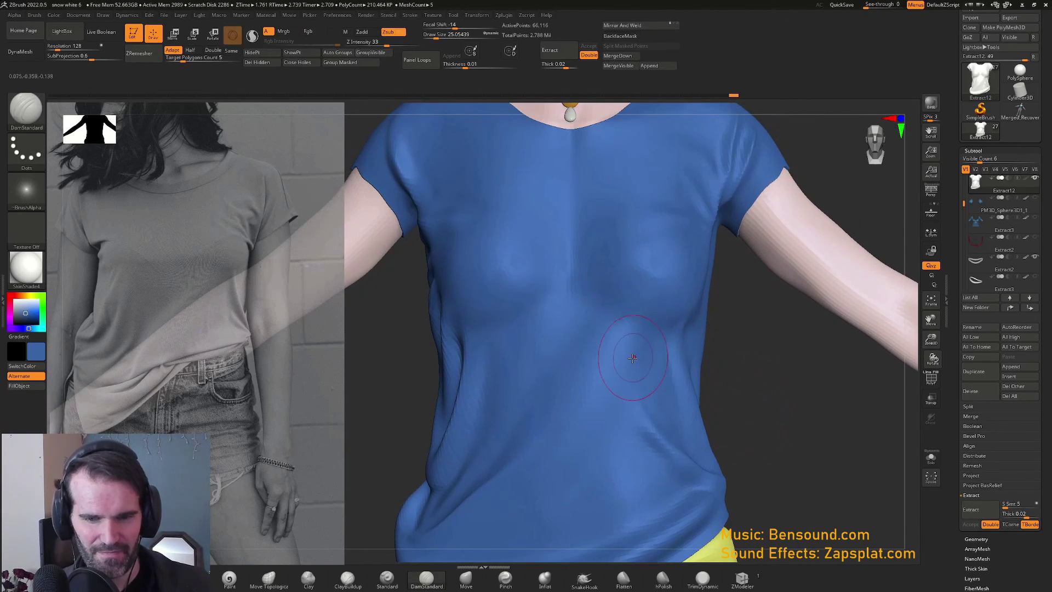
mouse_move(683, 339)
right_down()
mouse_move(661, 339)
mouse_move(643, 321)
right_up()
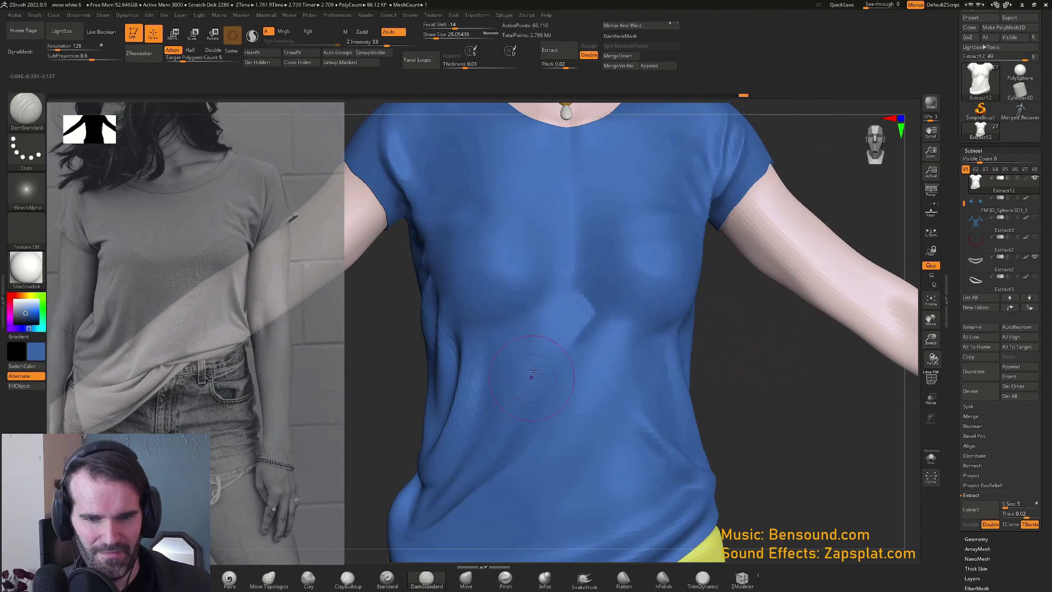
key(shift)
ctrl+right_drag(739, 383, 716, 345)
alt+right_drag(689, 389, 692, 343)
alt+right_drag(692, 343, 693, 380)
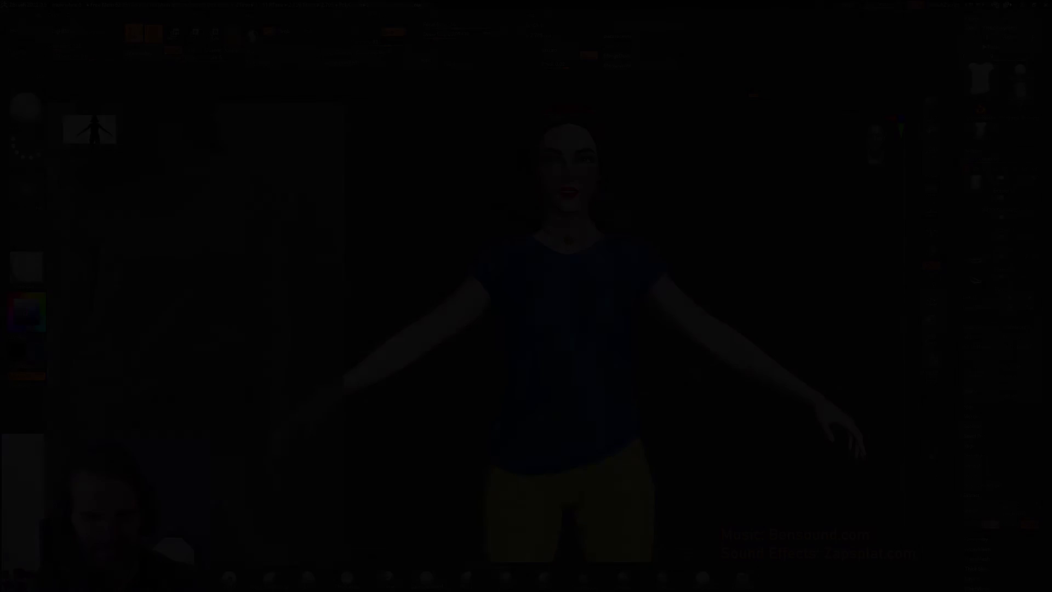